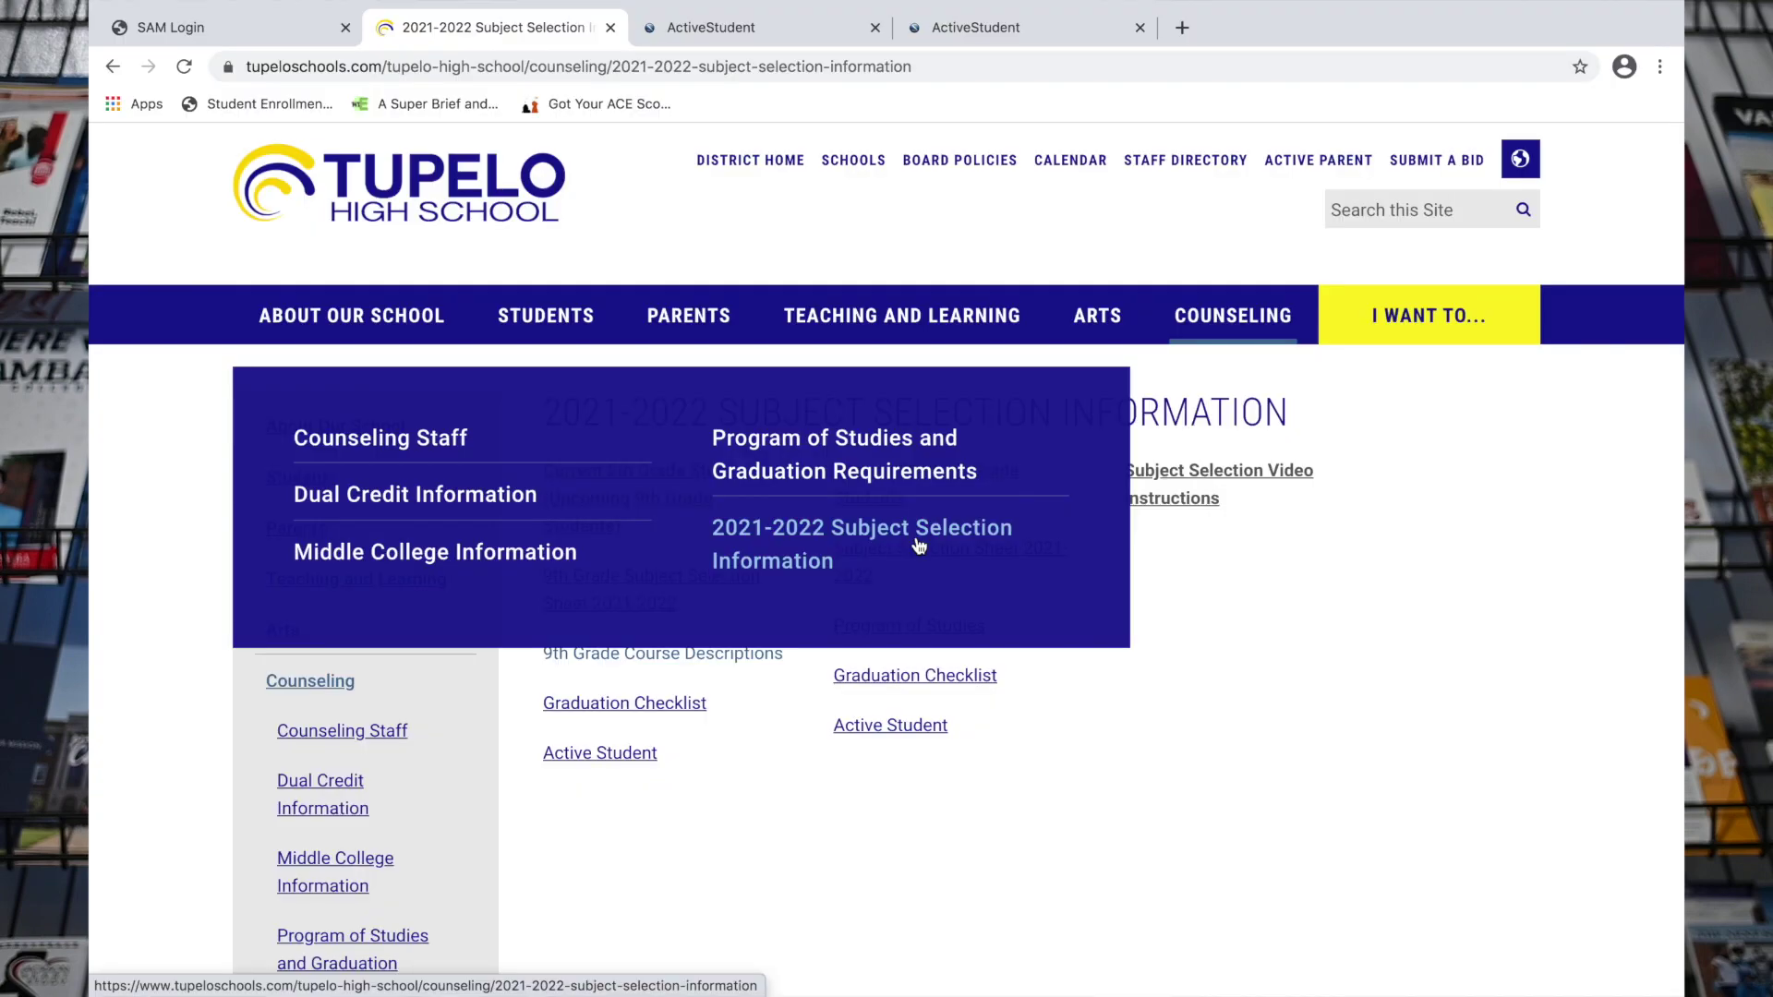
Step: Open the 2021-2022 Subject Selection Information to view the 9th grade course selection form
{"action": "left_click", "coordinate": [834, 564]}
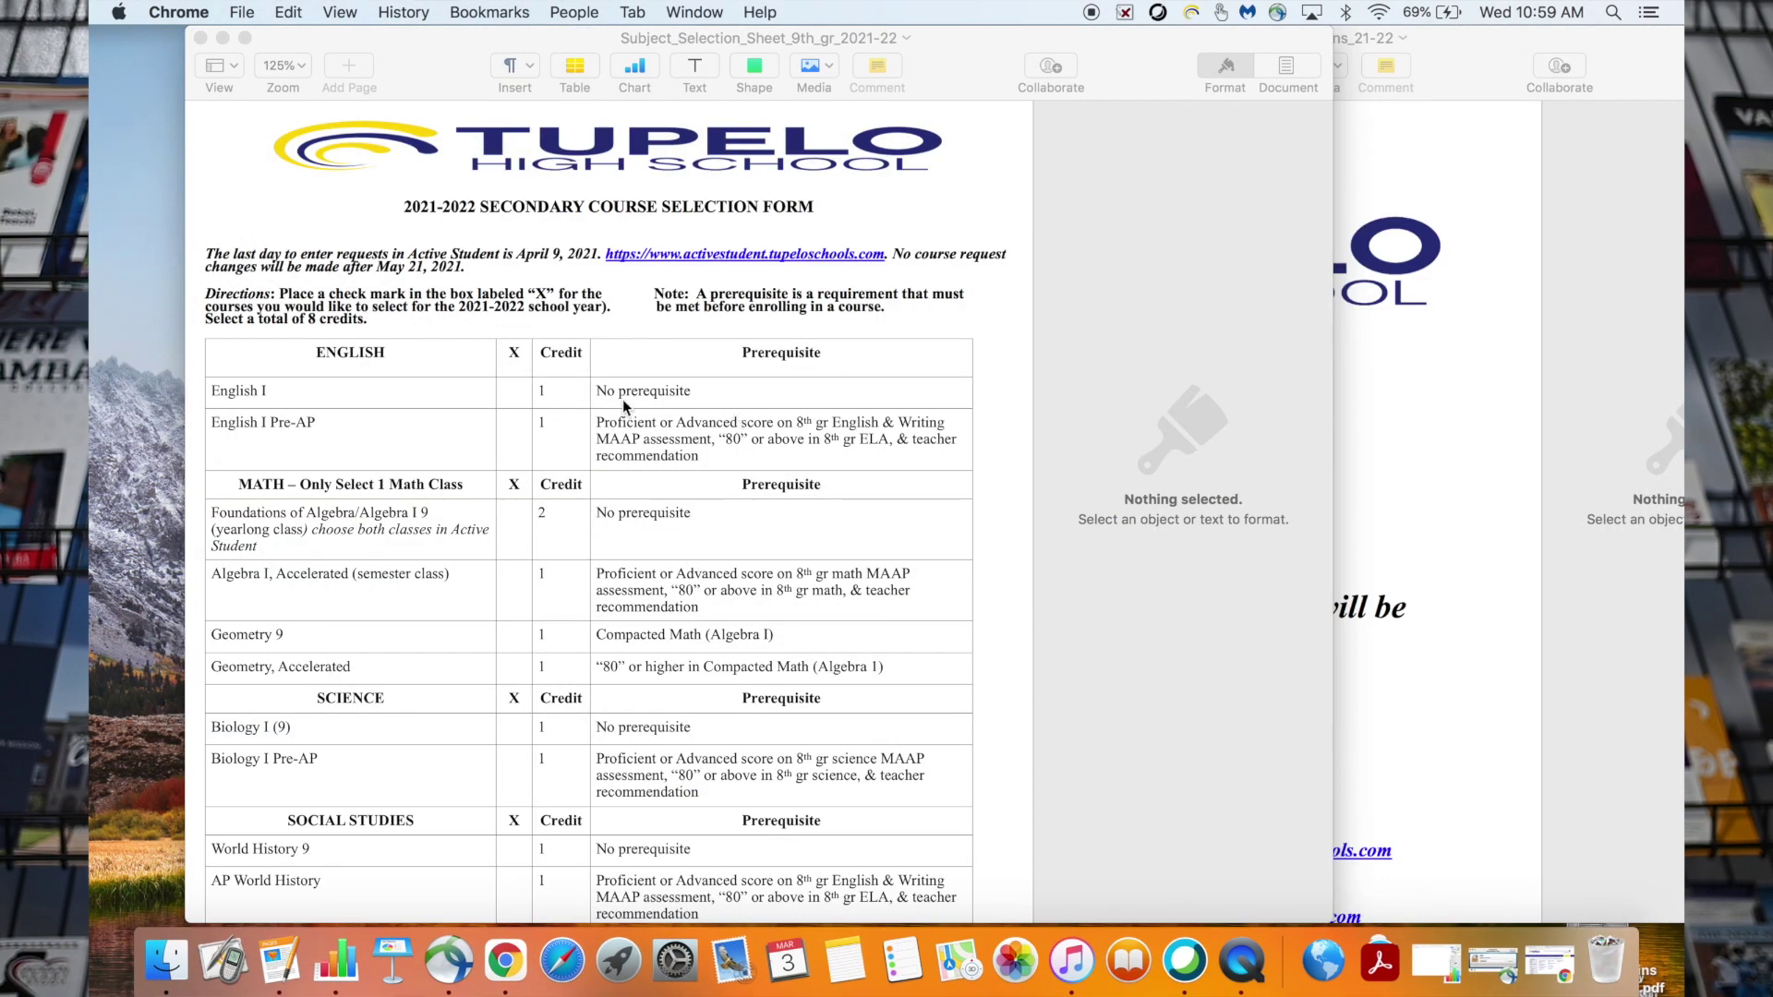
Step: Make the Secondary Course Selection Form full screen and scroll down through its course tables and back
{"action": "left_click", "coordinate": [245, 38]}
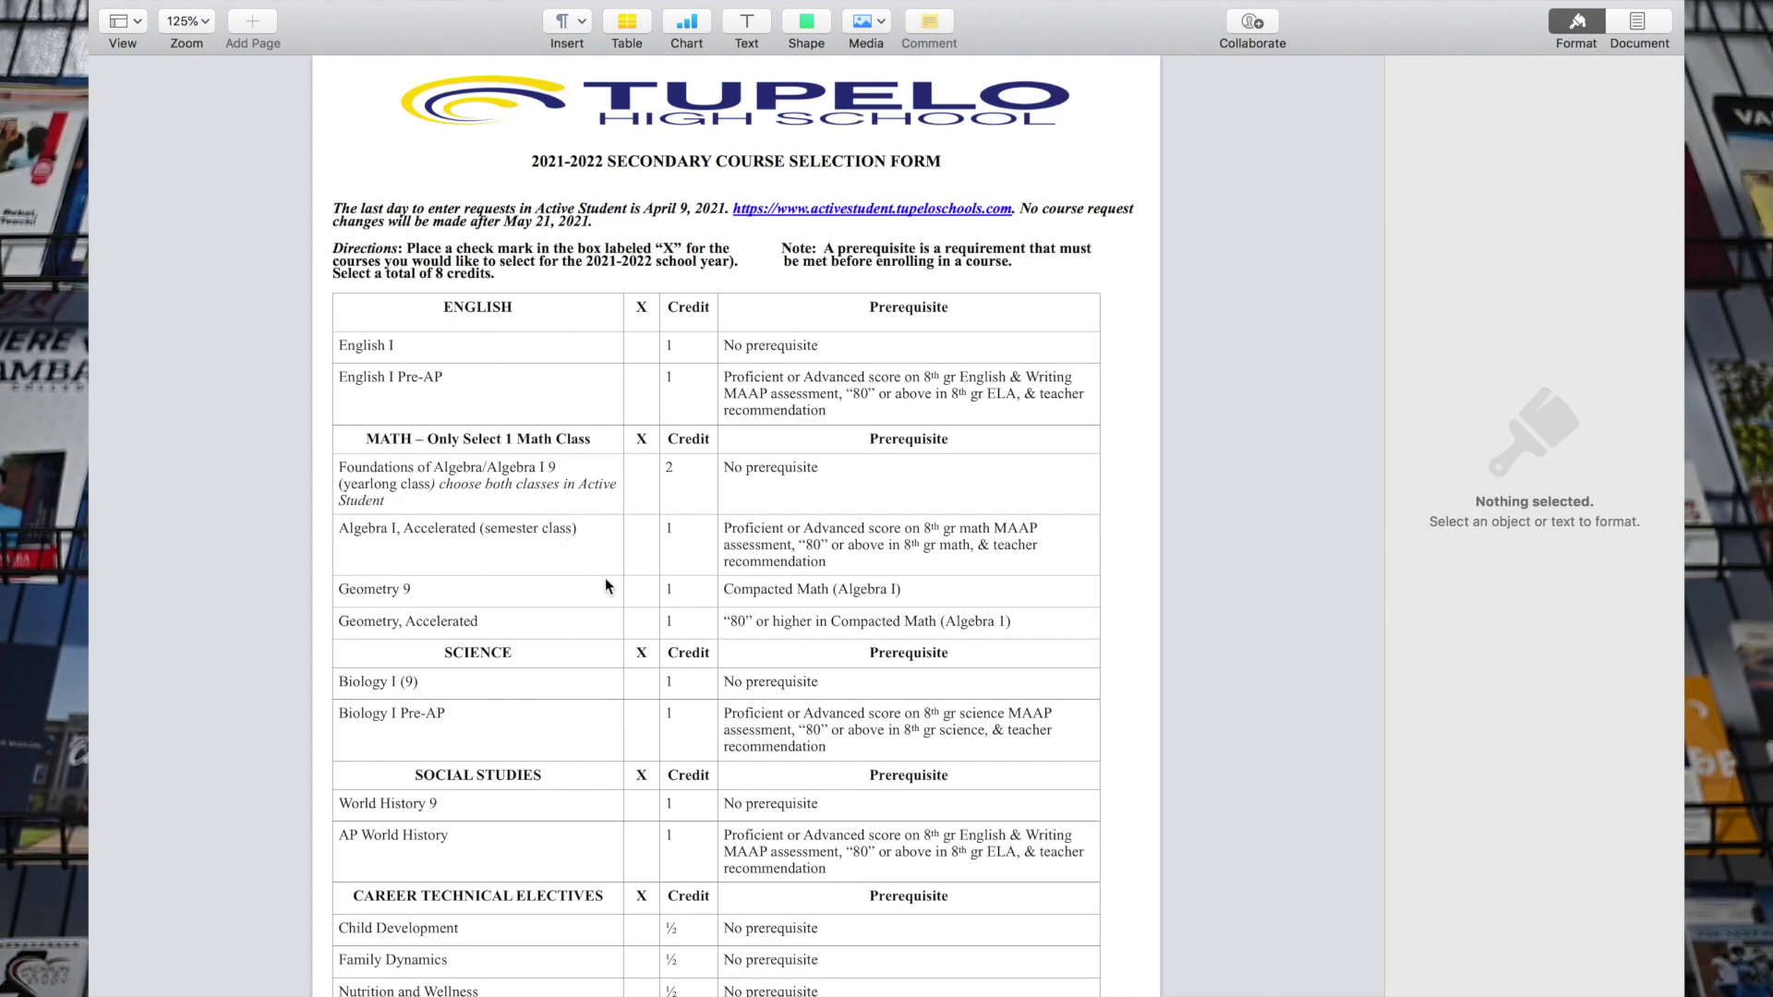
{"action": "scroll", "coordinate": [606, 580], "scroll_direction": "down", "scroll_amount": 5}
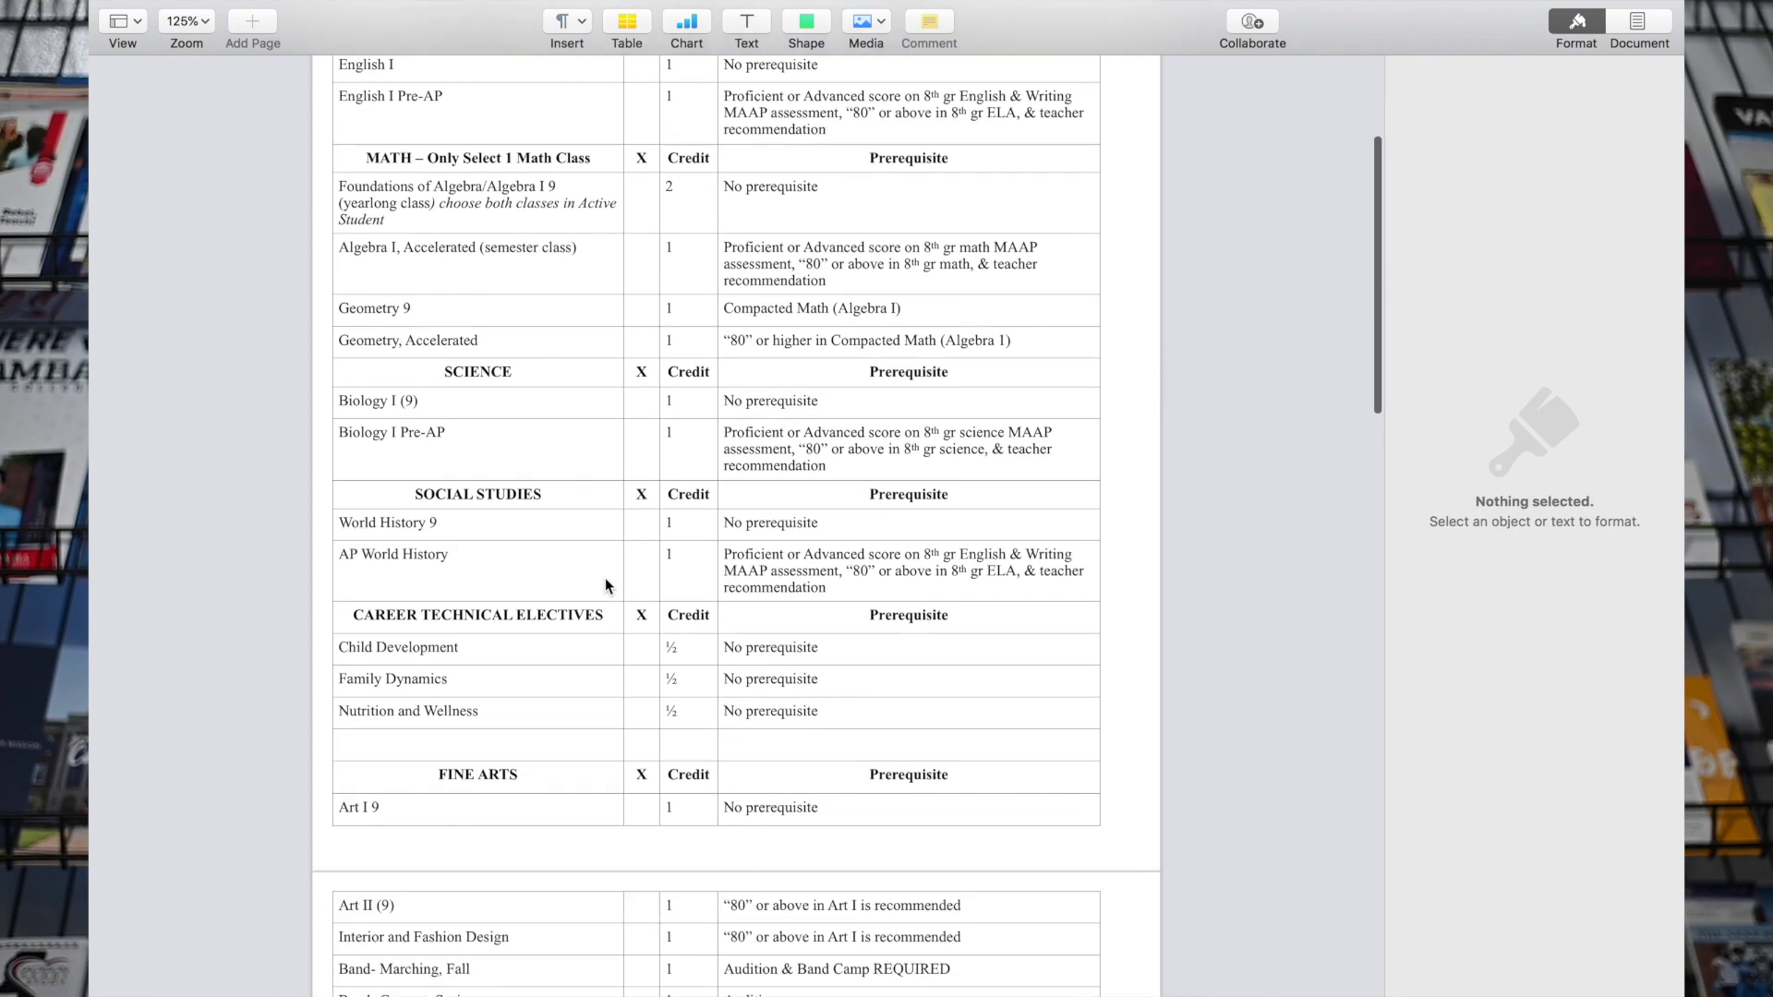
{"action": "scroll", "coordinate": [605, 579], "scroll_direction": "down", "scroll_amount": 3}
{"action": "scroll", "coordinate": [606, 579], "scroll_direction": "down", "scroll_amount": 3}
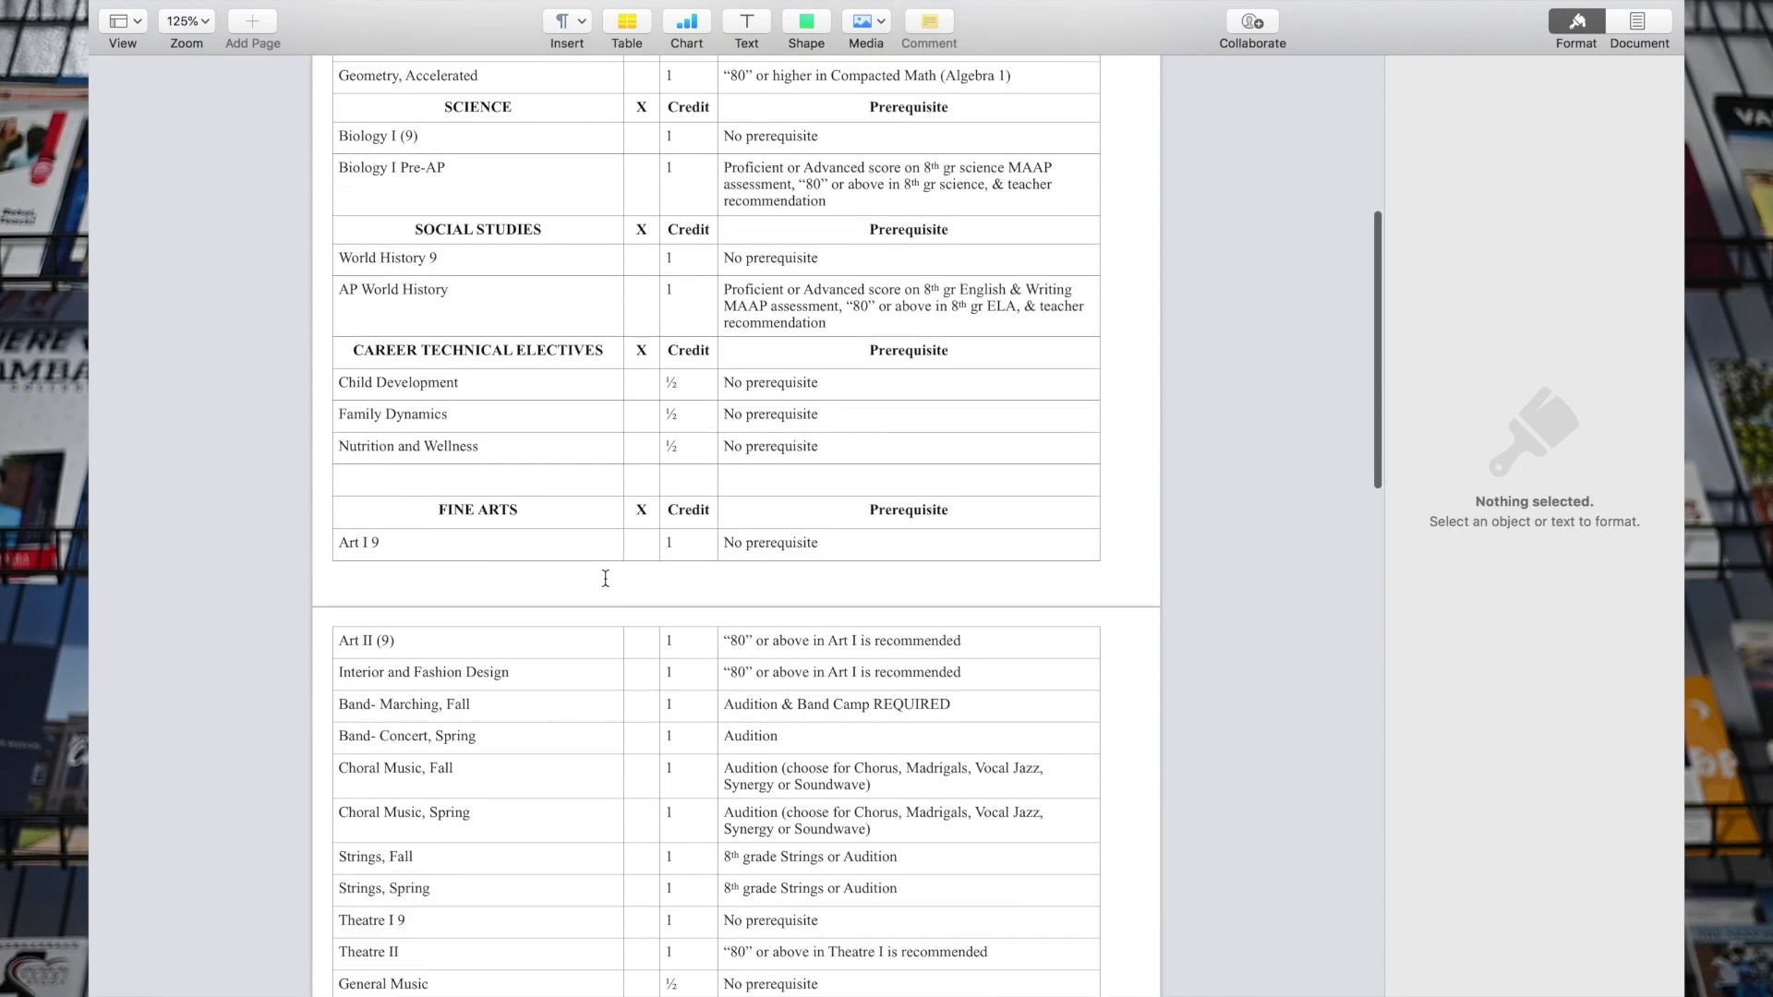
{"action": "scroll", "coordinate": [606, 578], "scroll_direction": "down", "scroll_amount": 15}
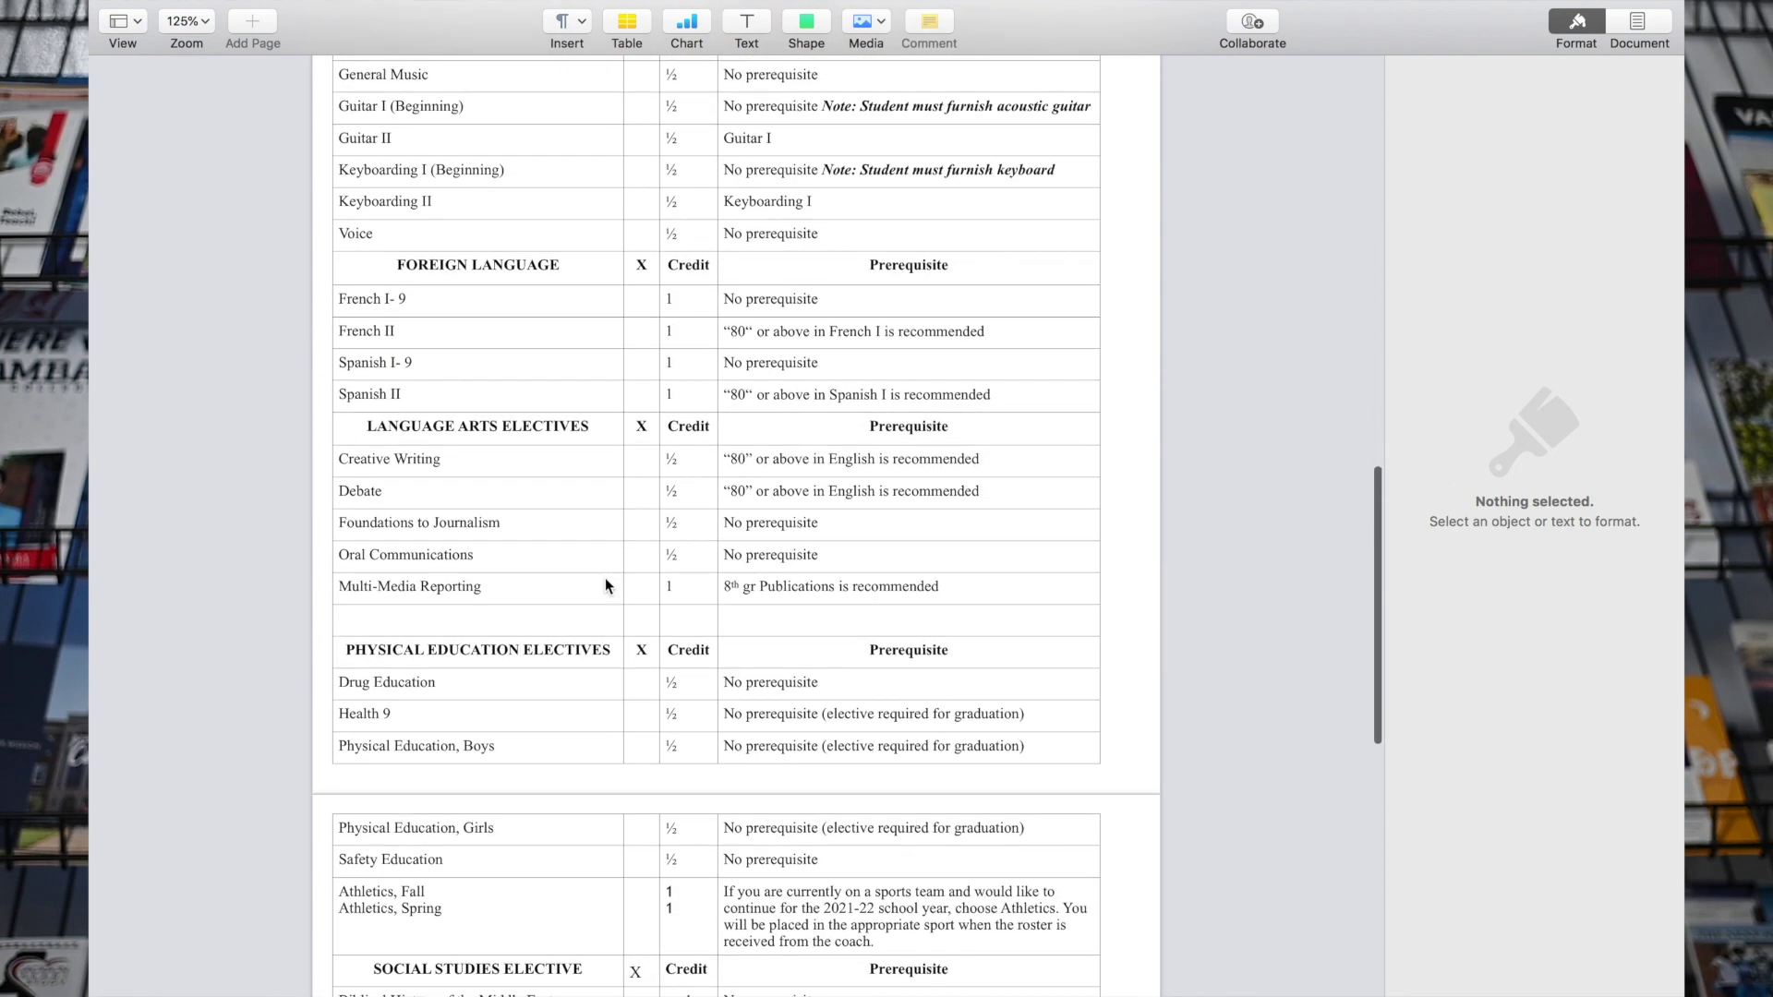
{"action": "scroll", "coordinate": [606, 586], "scroll_direction": "down", "scroll_amount": 3}
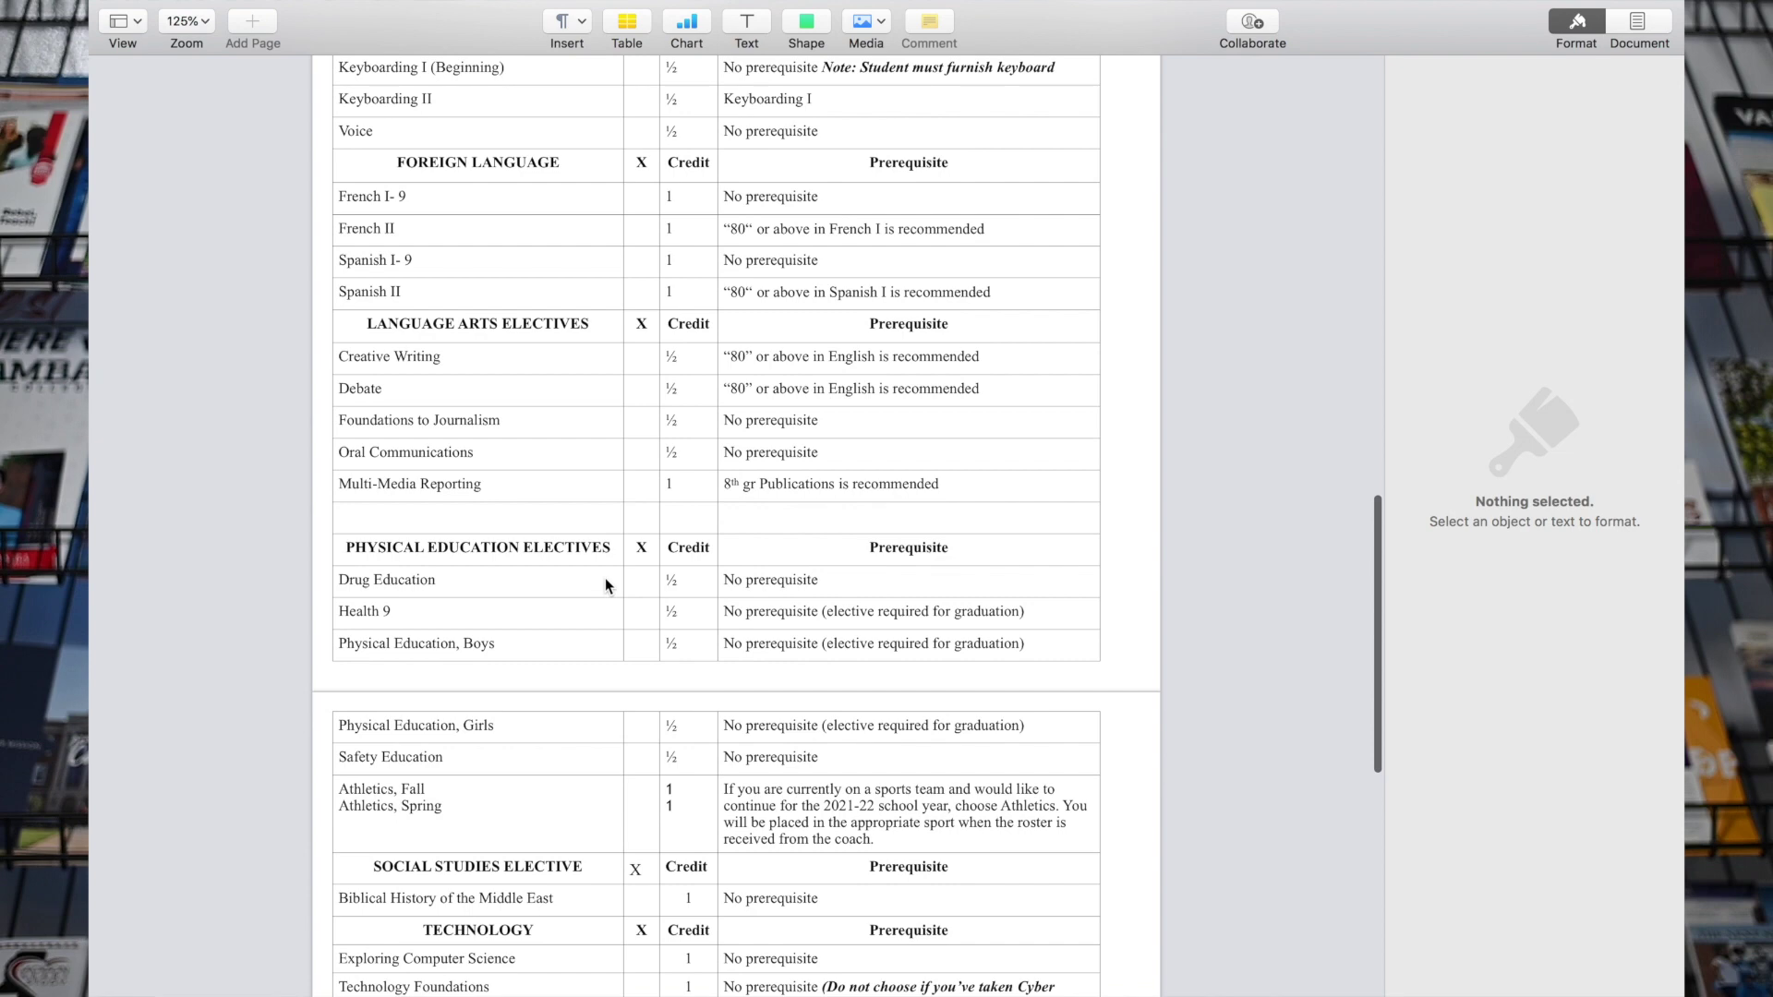
{"action": "scroll", "coordinate": [606, 578], "scroll_direction": "down", "scroll_amount": 2}
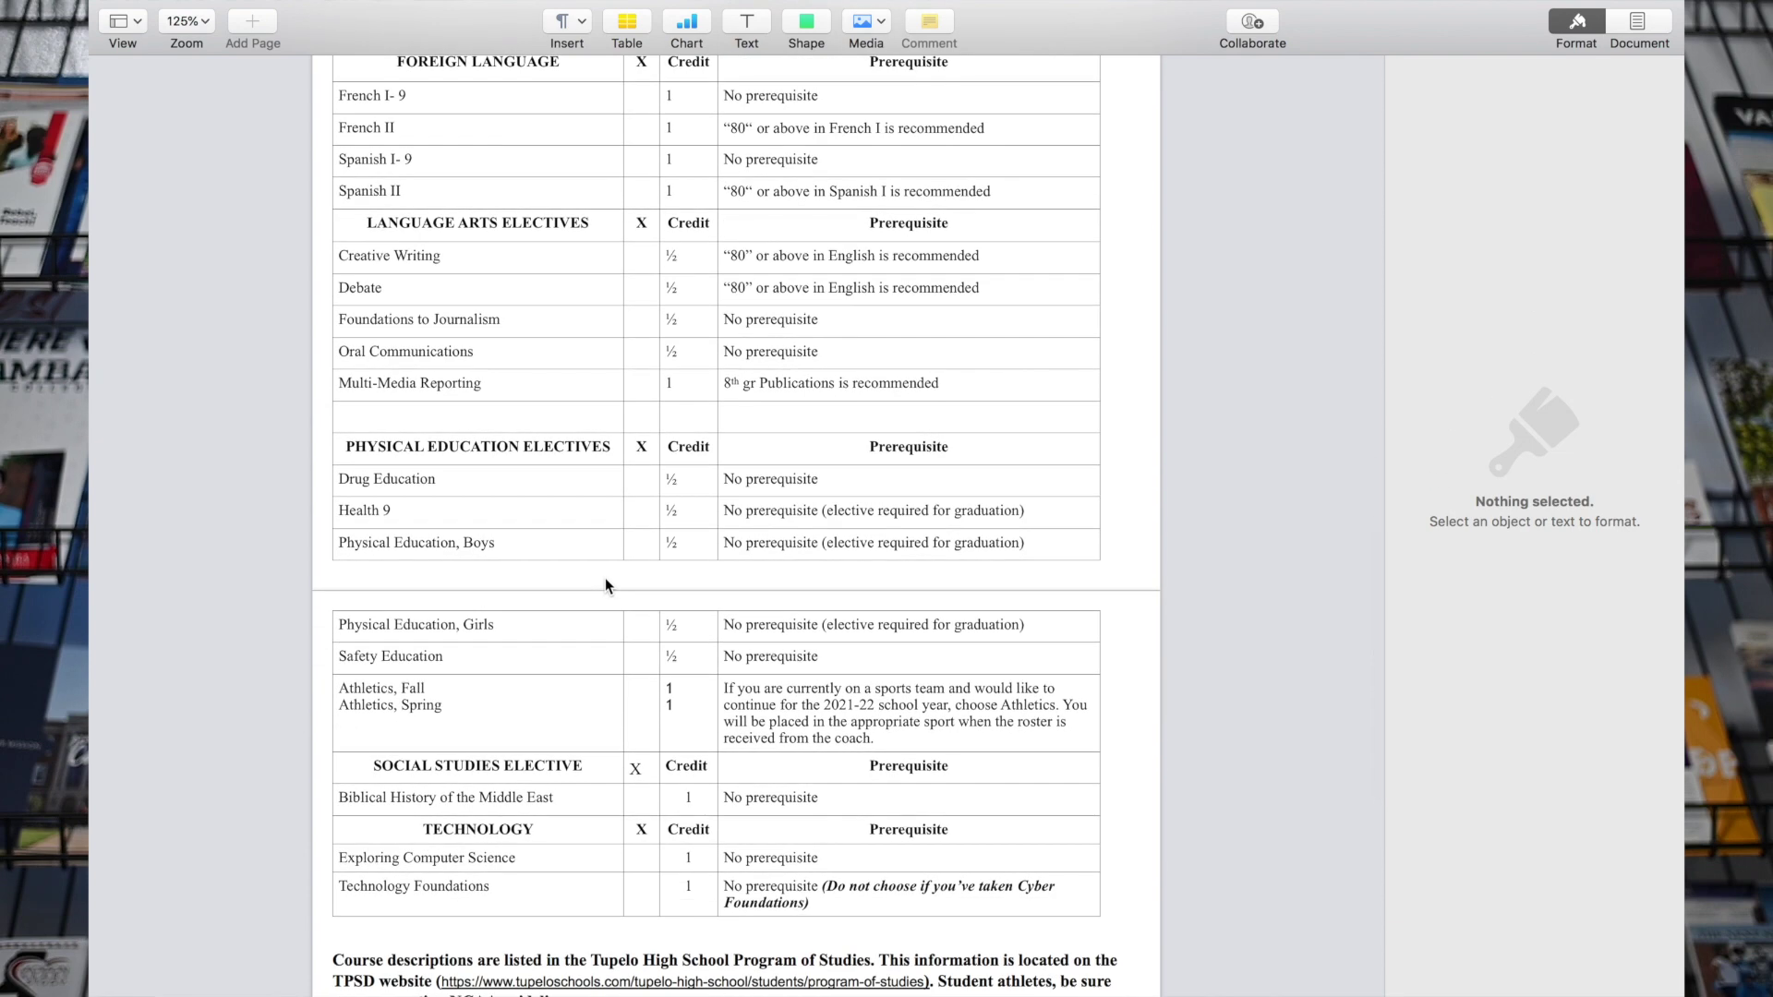
{"action": "scroll", "coordinate": [606, 578], "scroll_direction": "down", "scroll_amount": 2}
{"action": "scroll", "coordinate": [606, 578], "scroll_direction": "down", "scroll_amount": 3}
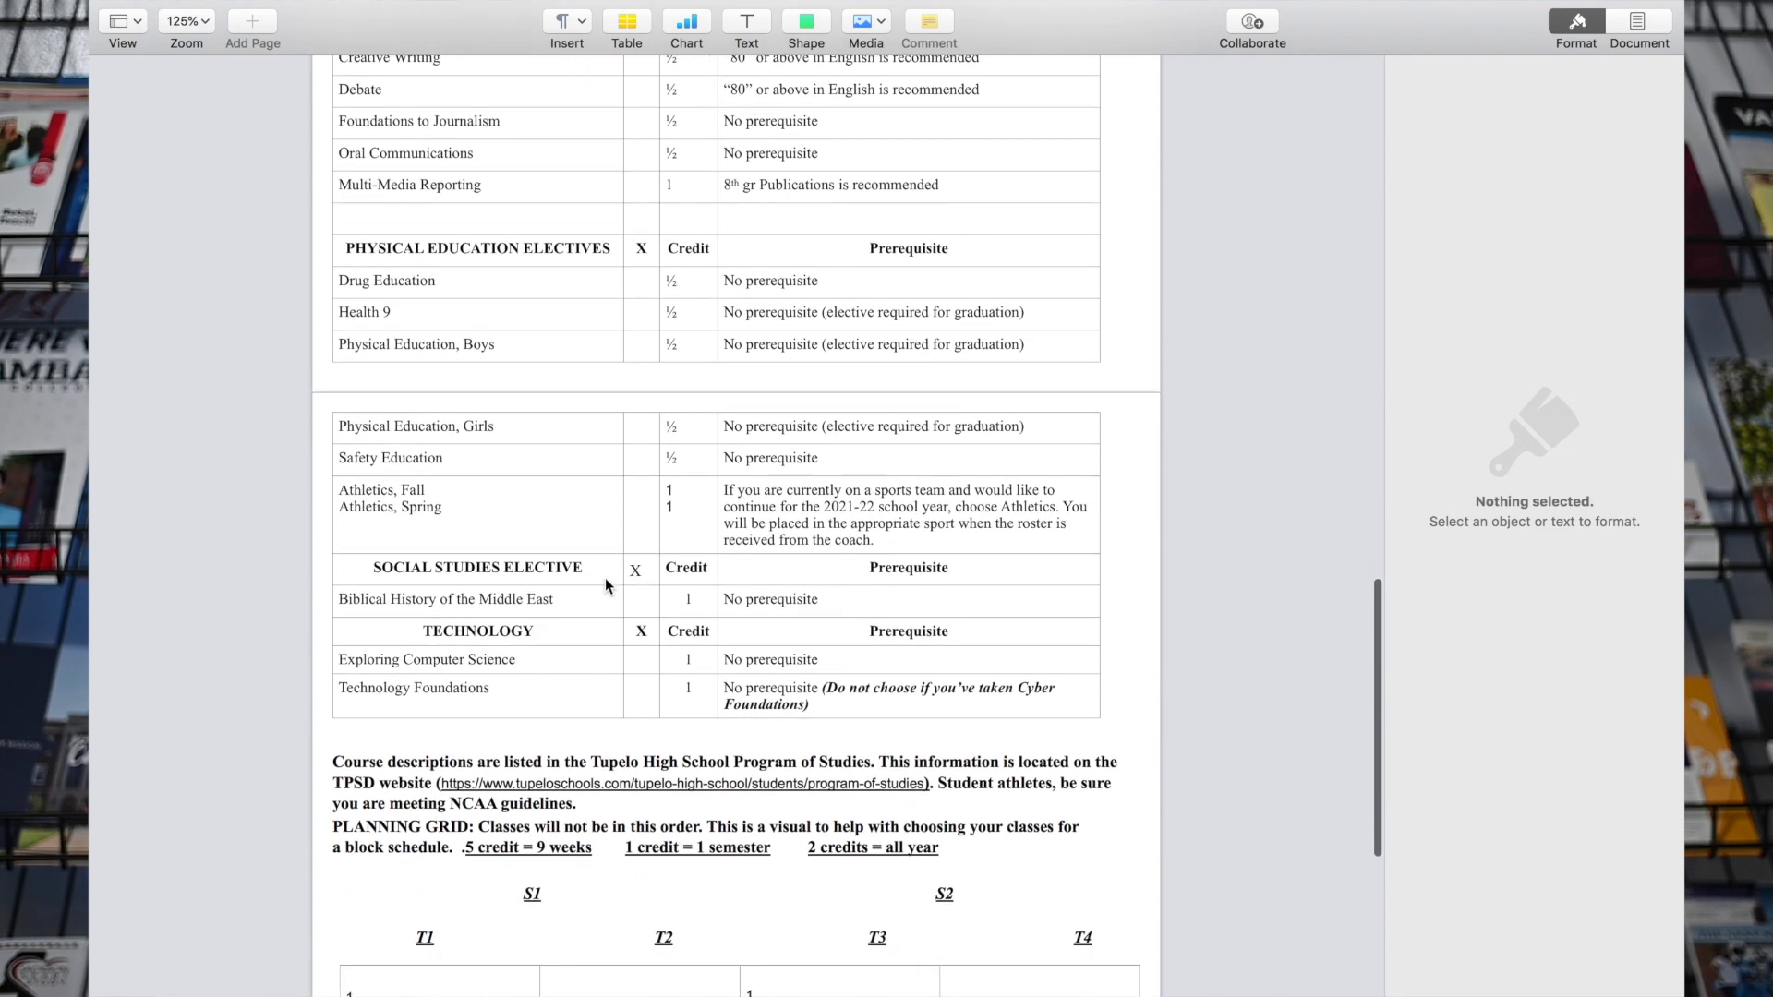
{"action": "scroll", "coordinate": [605, 578], "scroll_direction": "up", "scroll_amount": 20}
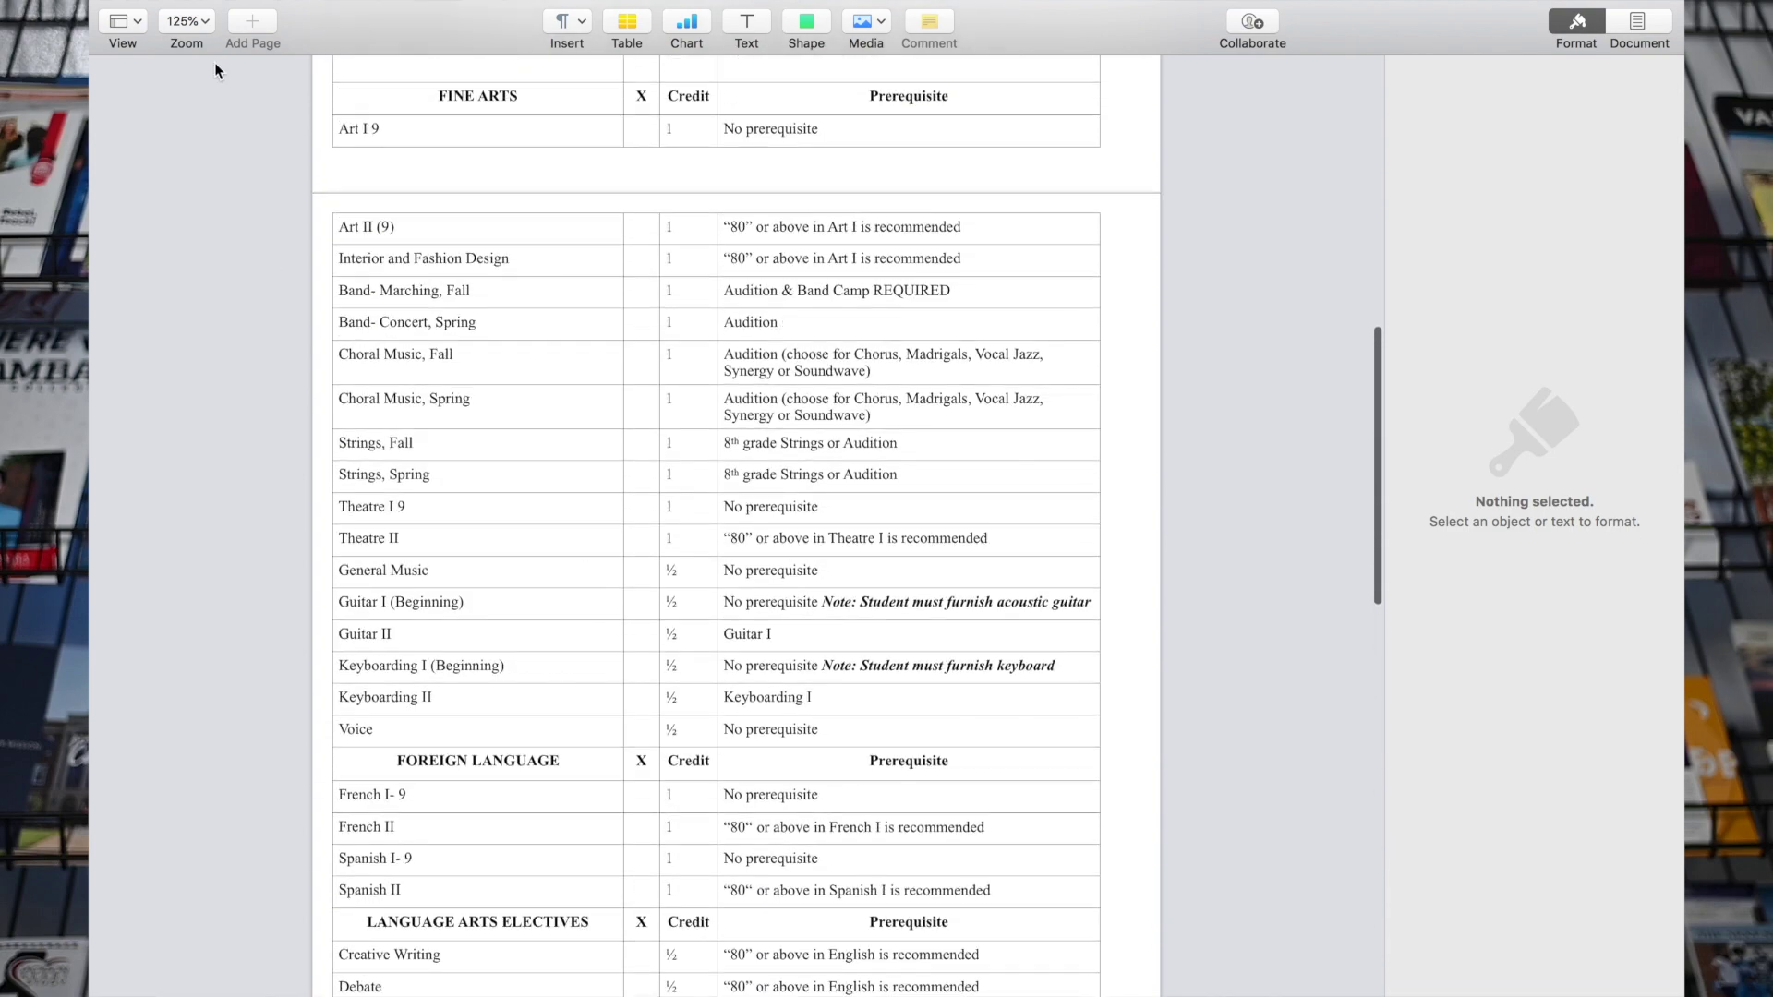
{"action": "scroll", "coordinate": [508, 364], "scroll_direction": "up", "scroll_amount": 8}
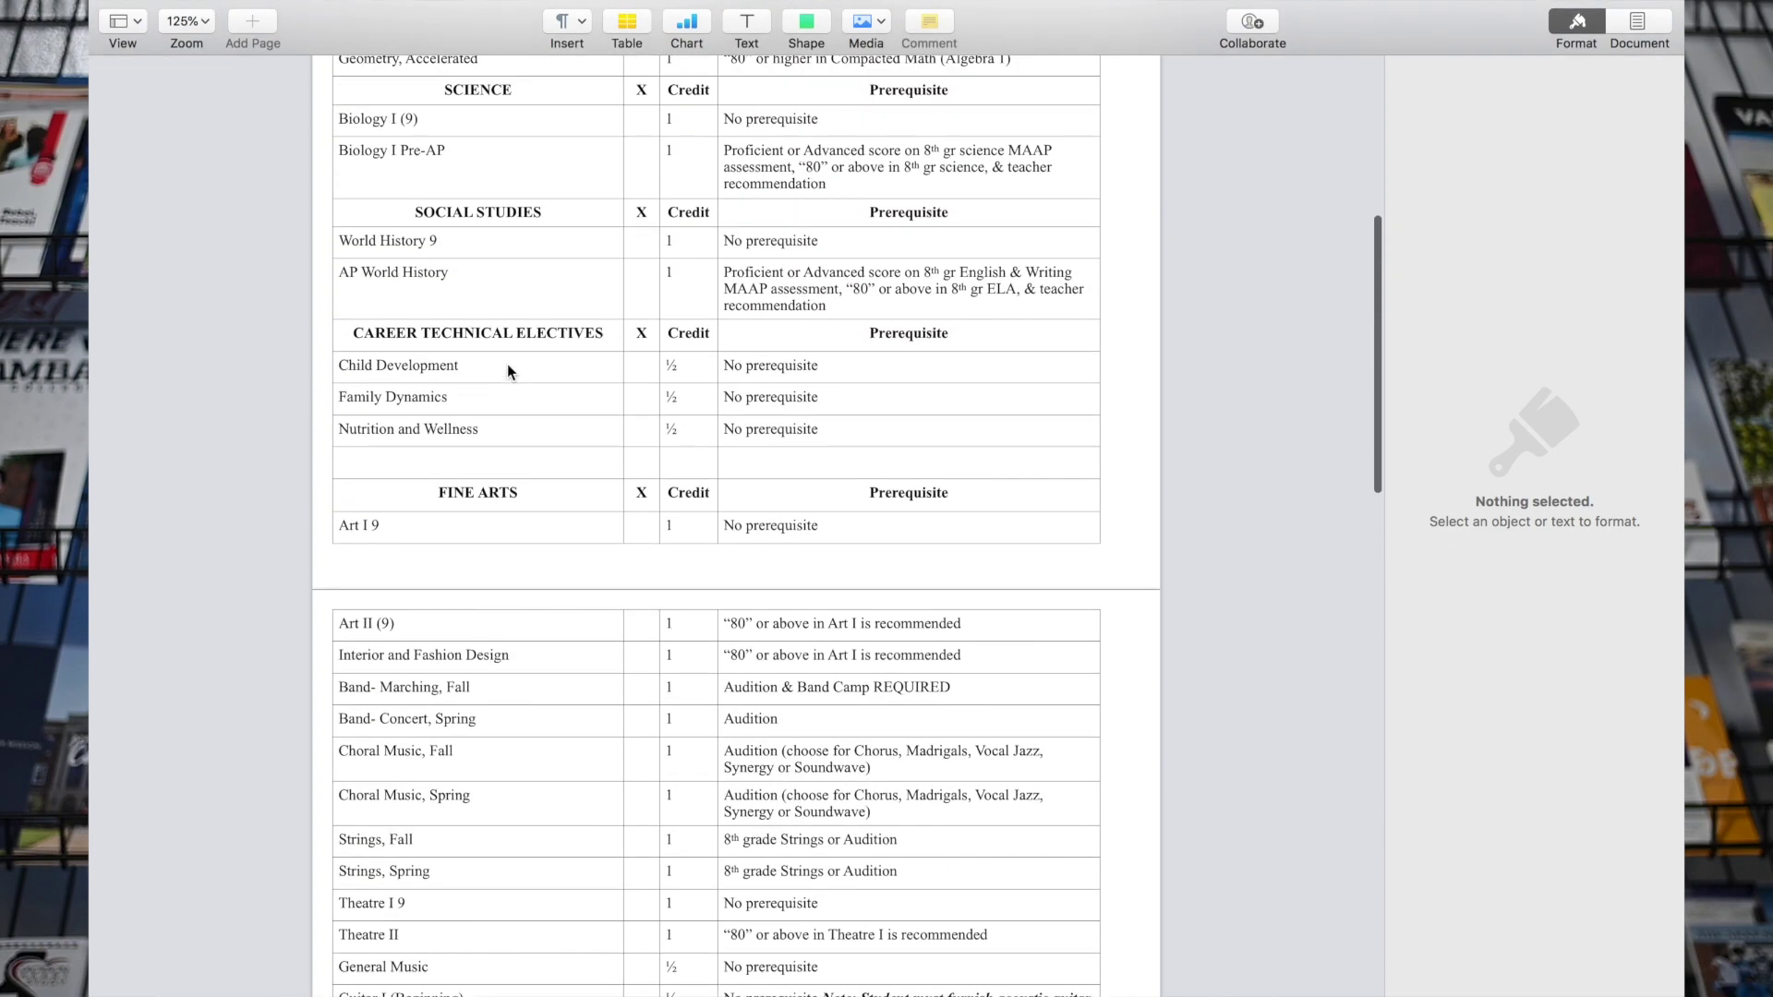
{"action": "scroll", "coordinate": [507, 364], "scroll_direction": "up", "scroll_amount": 3}
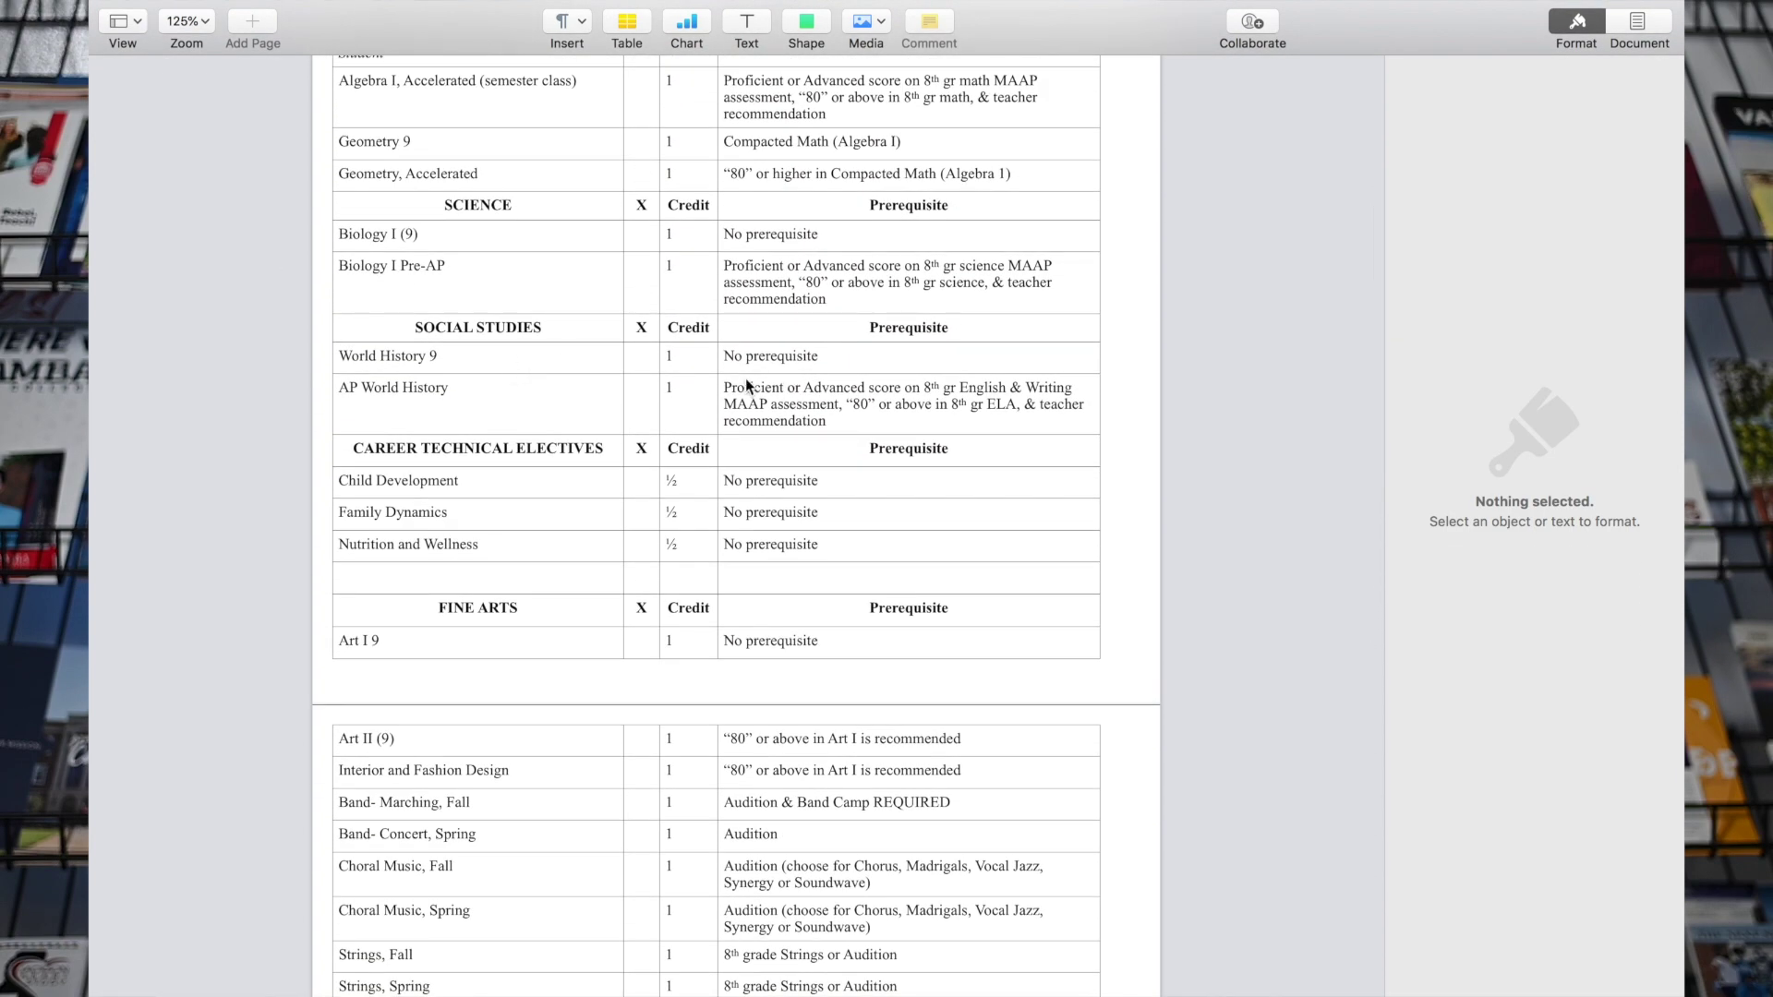
{"action": "scroll", "coordinate": [746, 385], "scroll_direction": "up", "scroll_amount": 6}
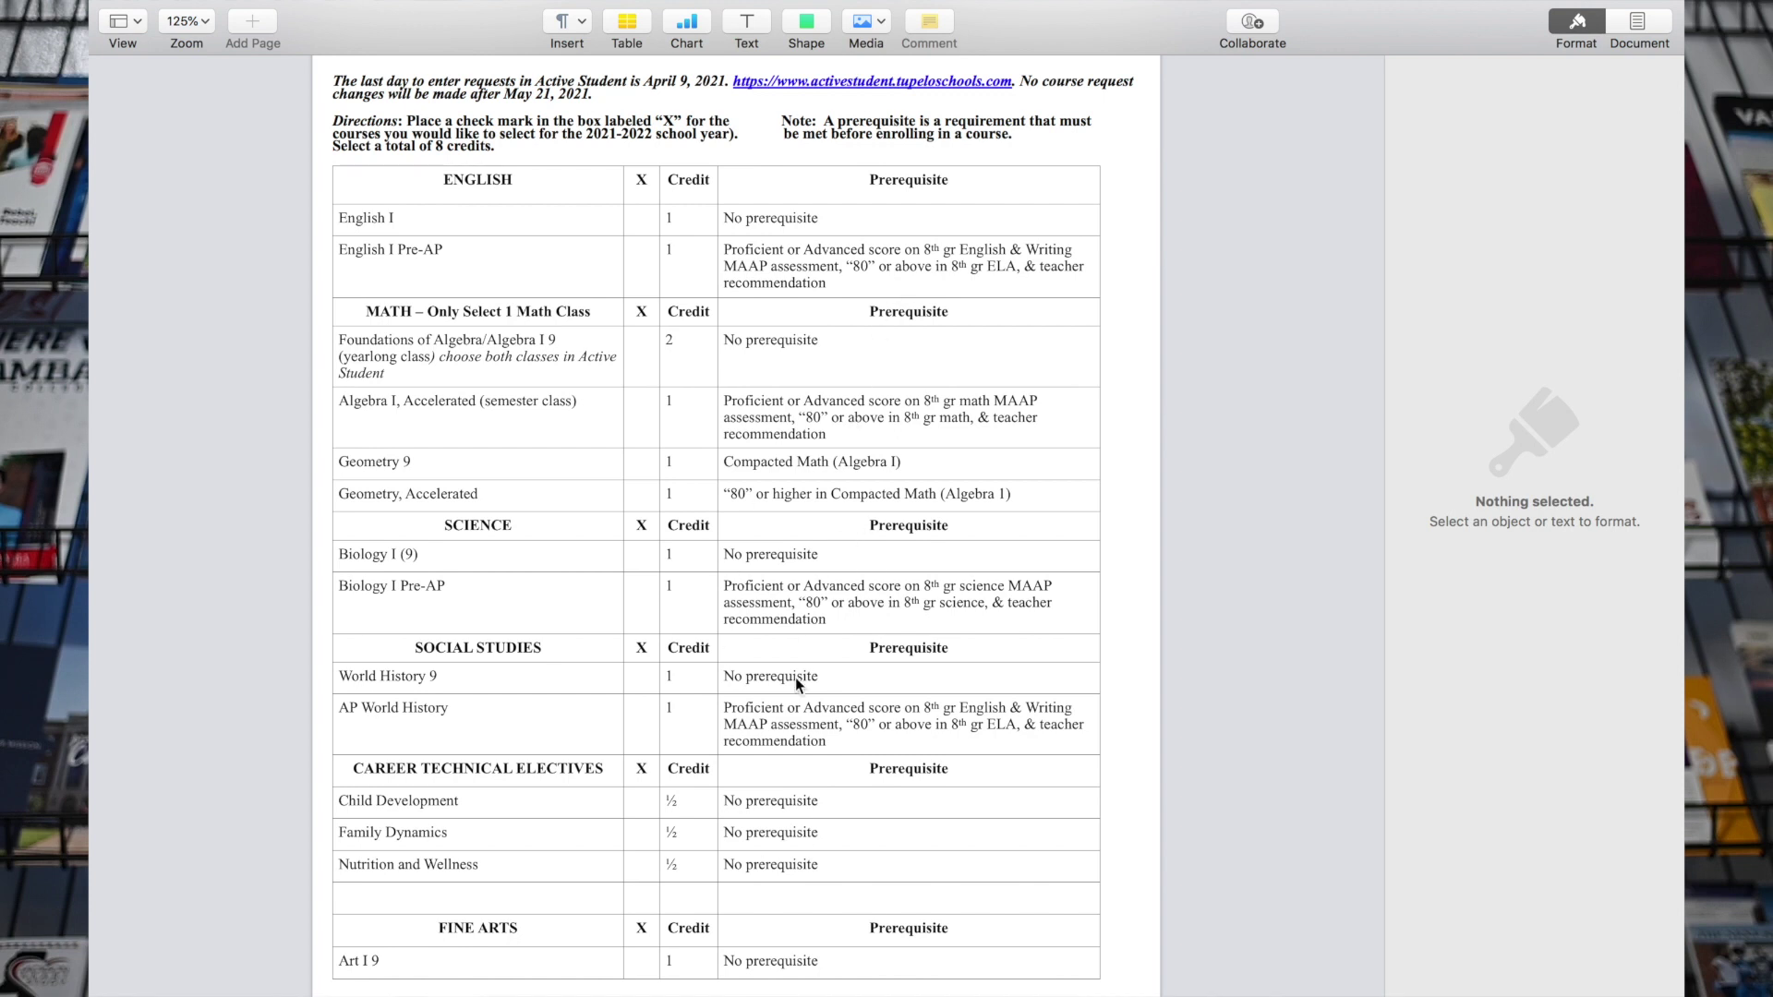
Step: Scroll back to the top of the Subject_Selection_Sheet_9th_gr_2021-22 form and exit full screen
{"action": "scroll", "coordinate": [795, 678], "scroll_direction": "down", "scroll_amount": 2}
{"action": "scroll", "coordinate": [795, 678], "scroll_direction": "up", "scroll_amount": 4}
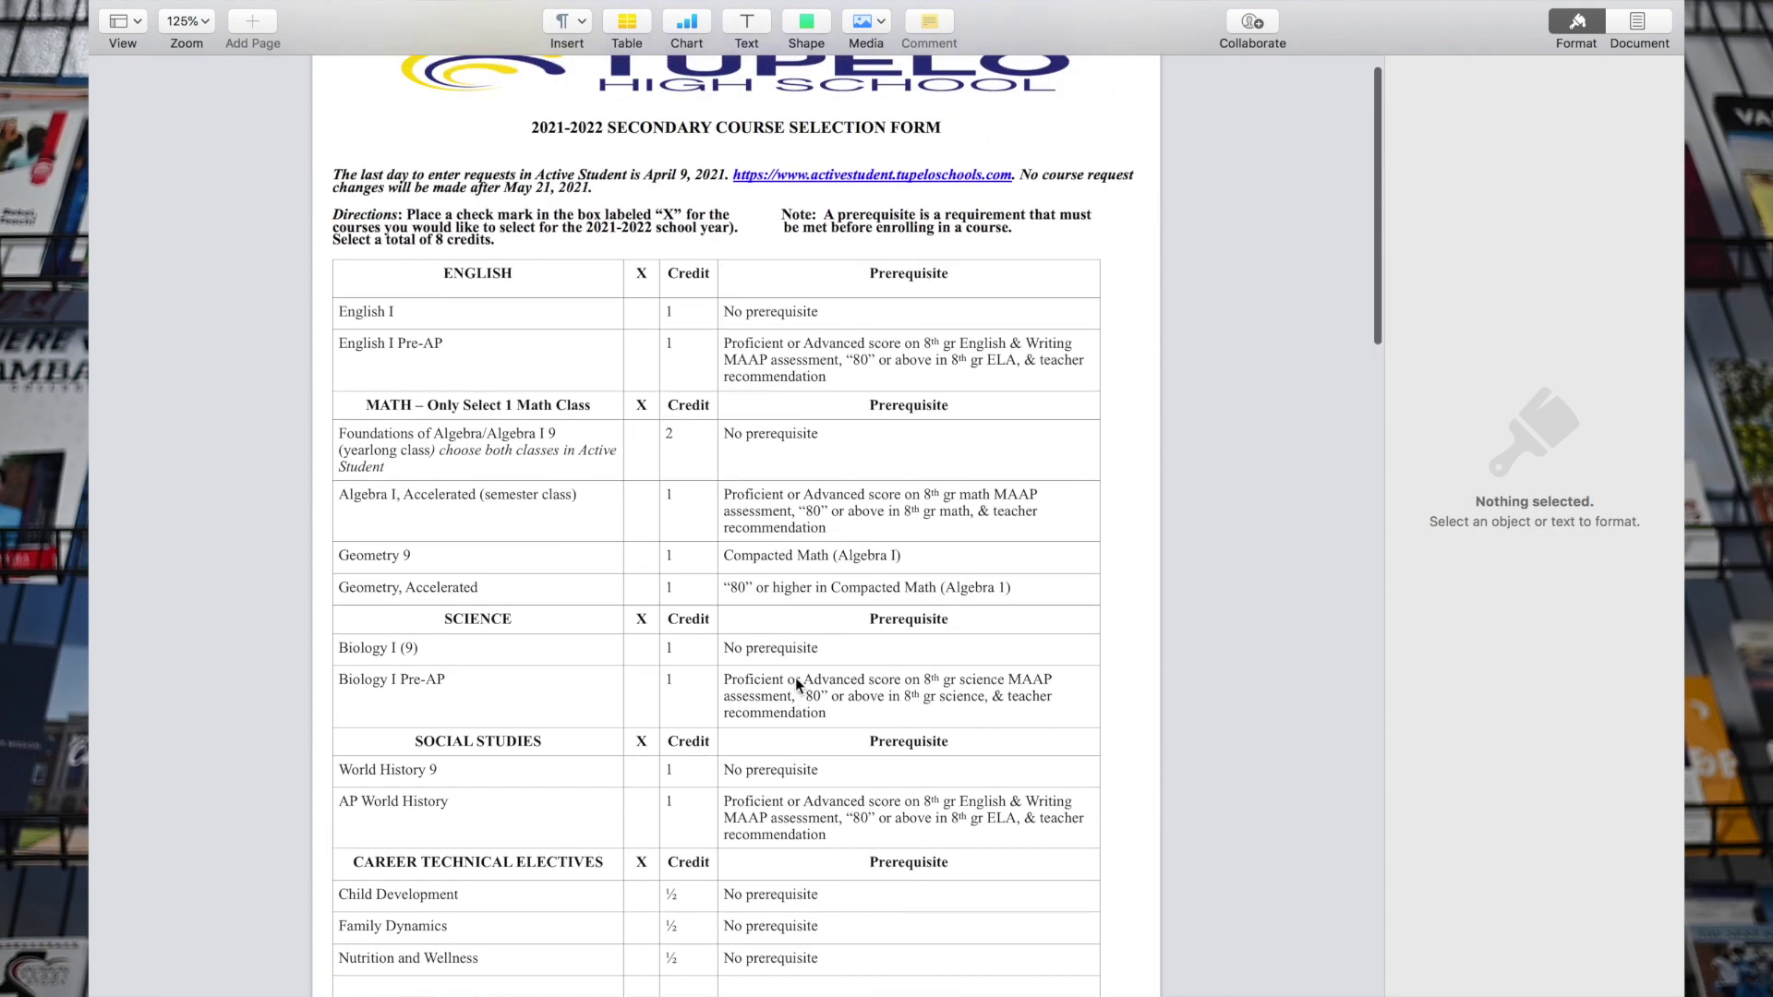
{"action": "scroll", "coordinate": [795, 678], "scroll_direction": "up", "scroll_amount": 1}
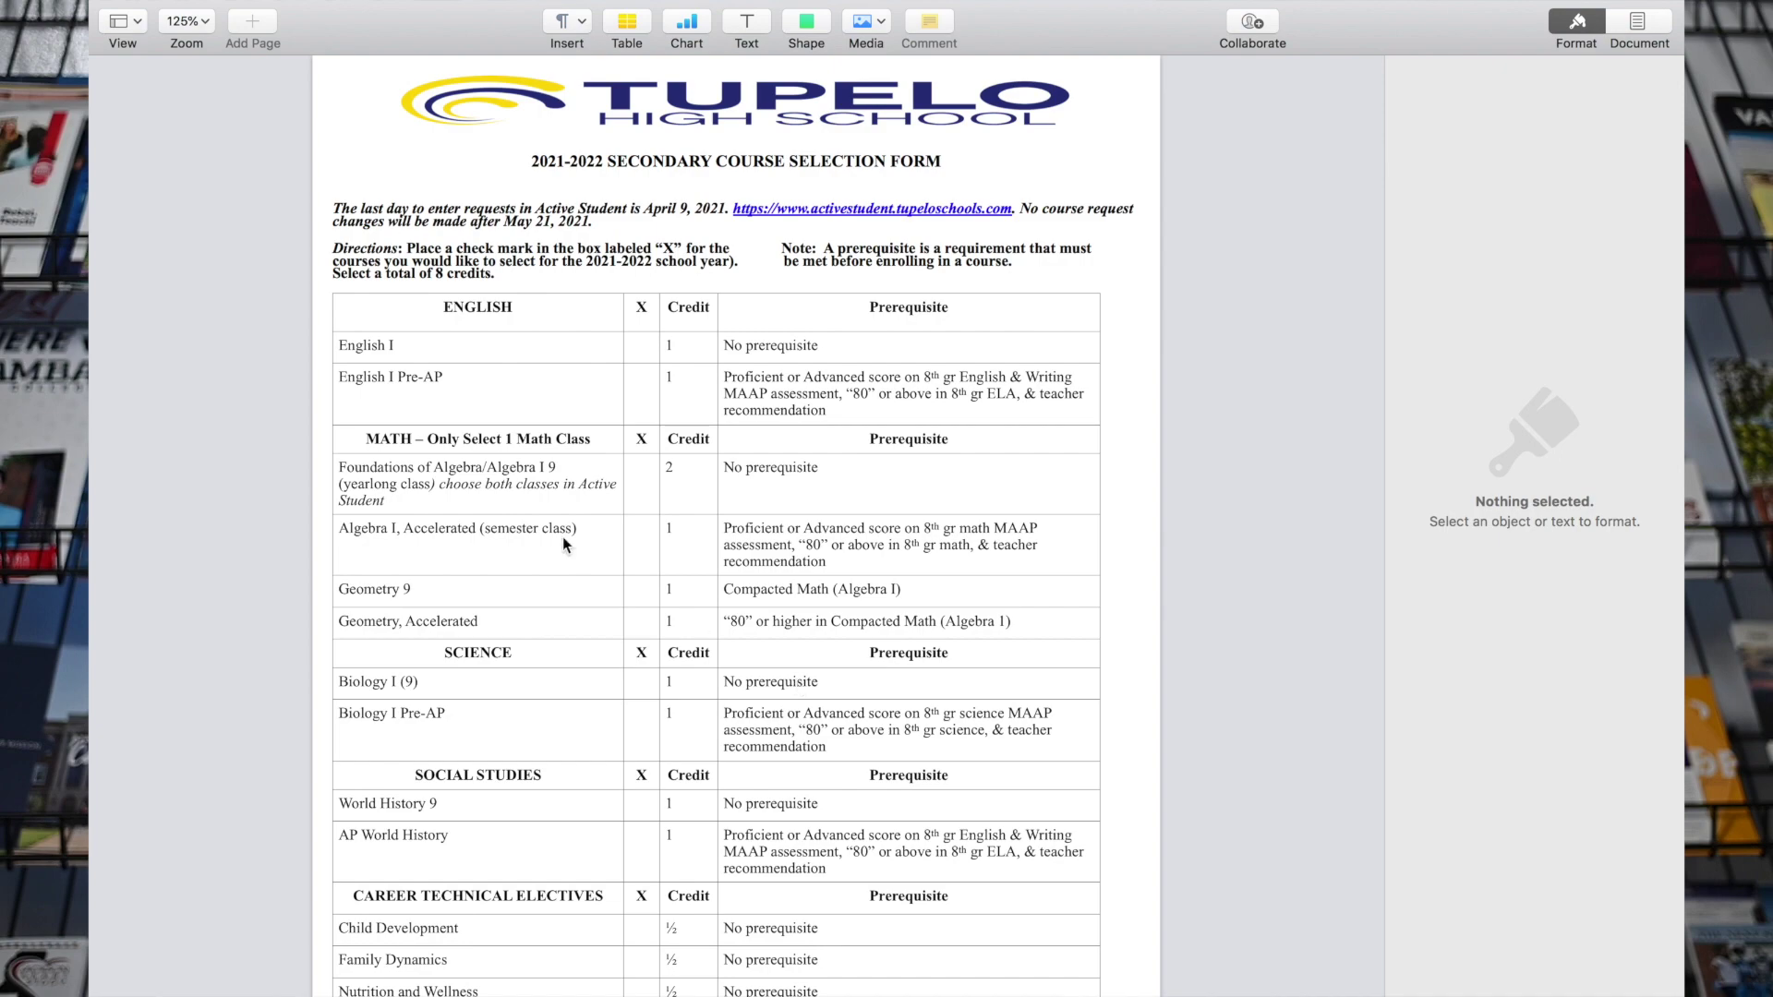
{"action": "mouse_move", "coordinate": [235, 8]}
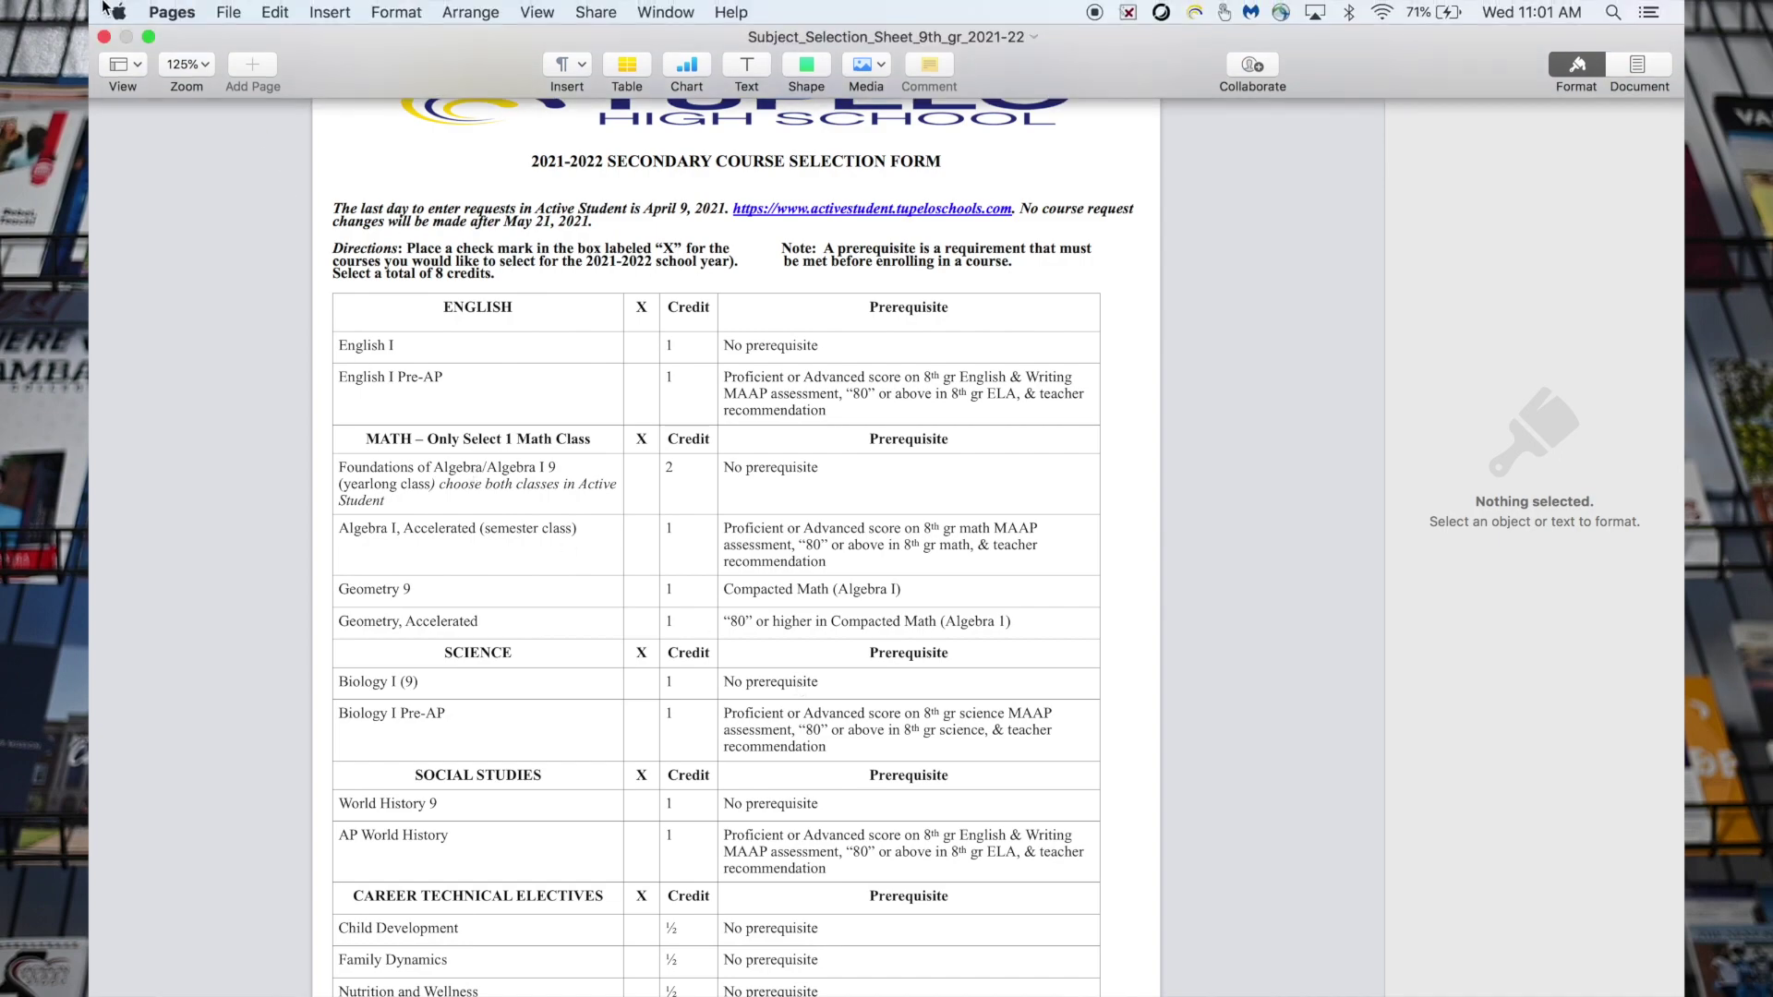
{"action": "left_click", "coordinate": [148, 40]}
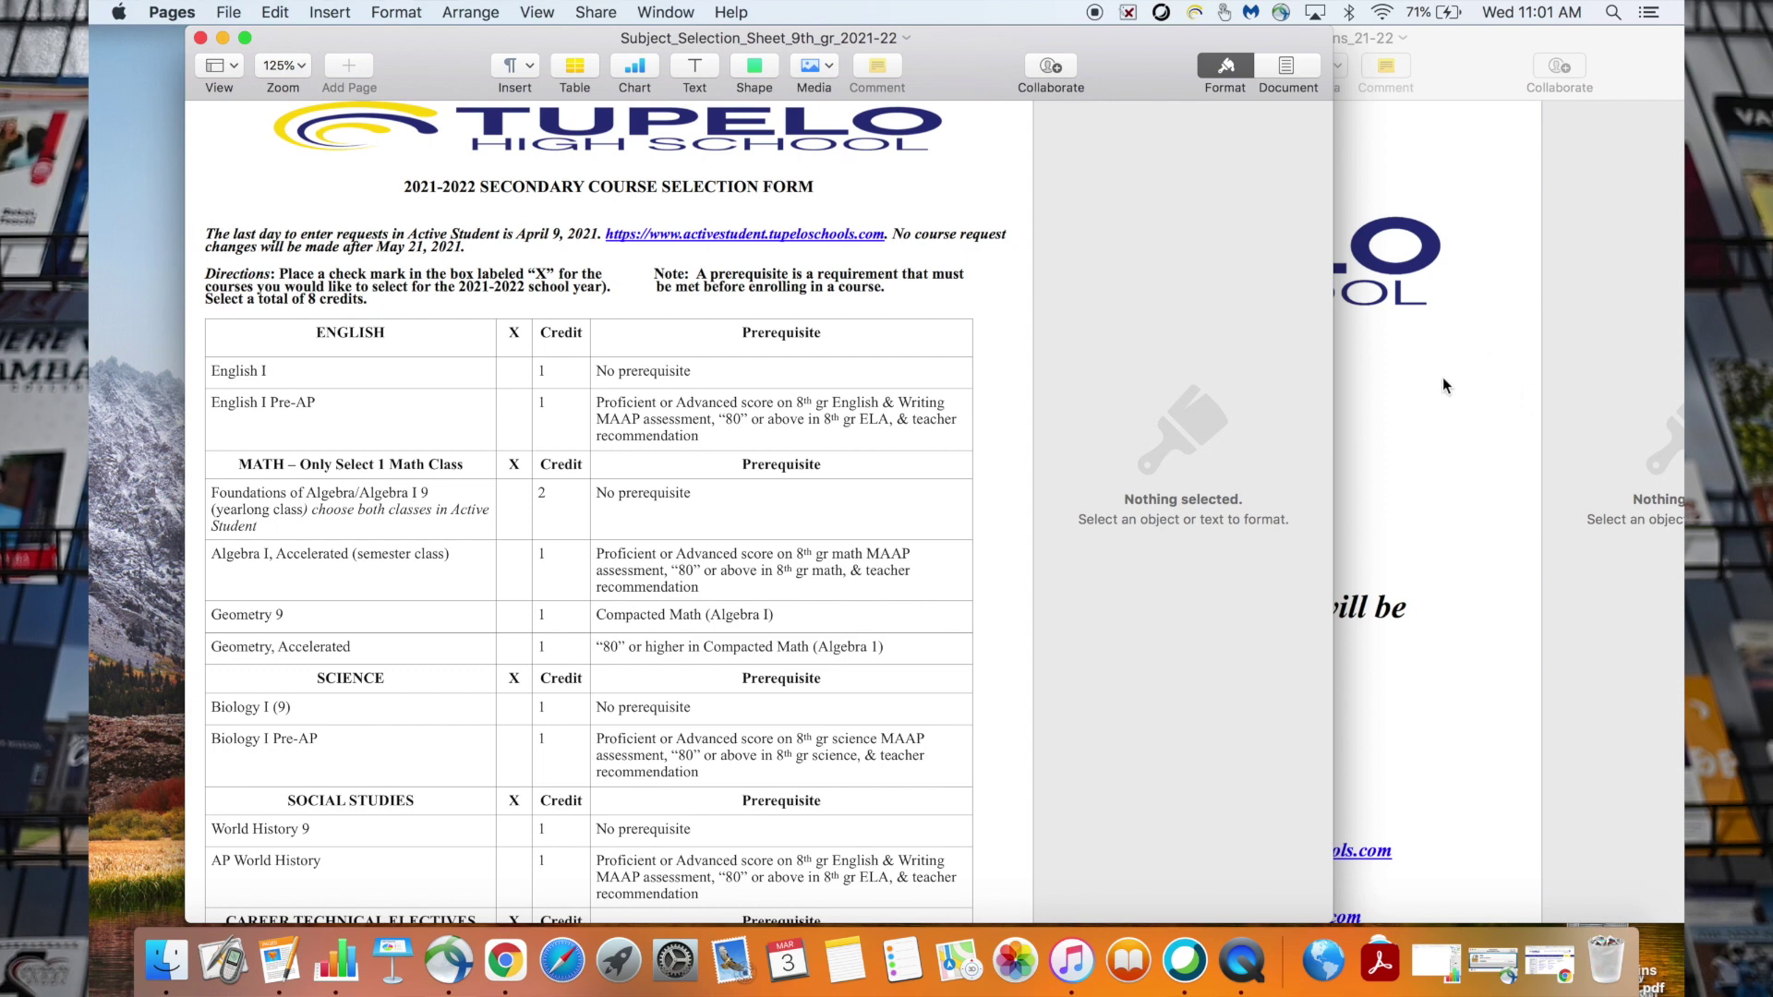
Step: Skim the 9th_grade_course_descriptions_21-22 document in full screen, then return it to a regular window
{"action": "left_click", "coordinate": [1449, 386]}
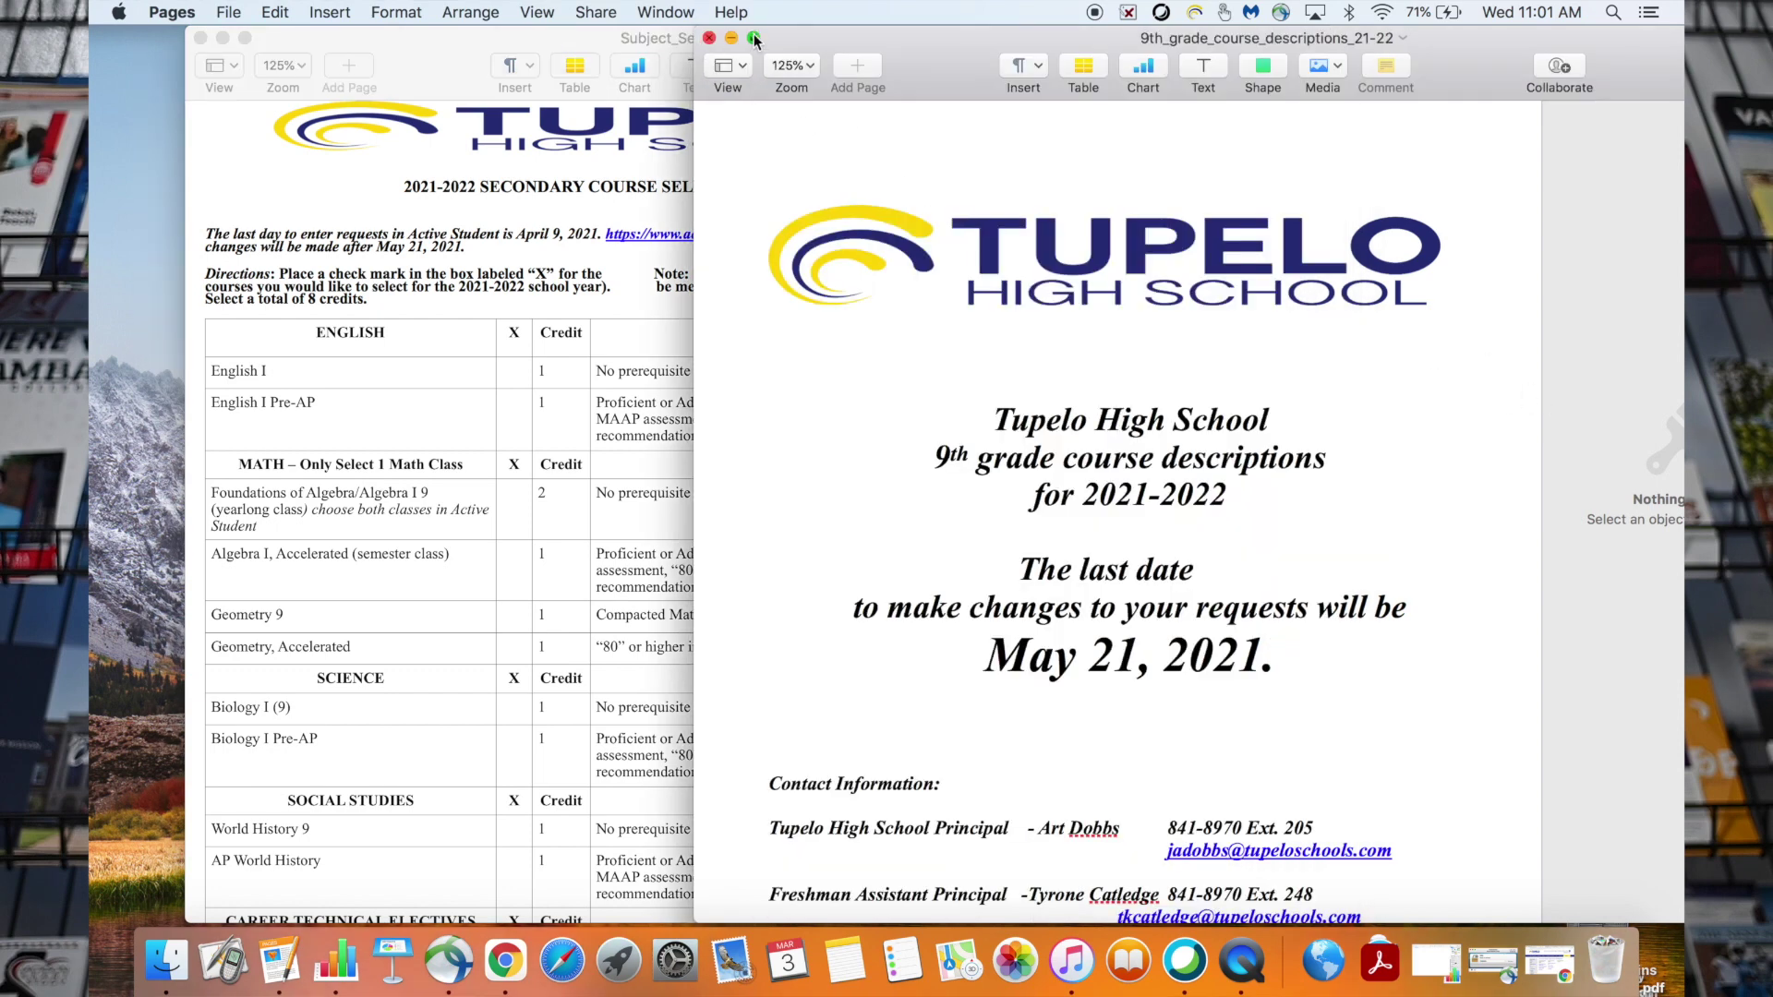
{"action": "left_click", "coordinate": [755, 37]}
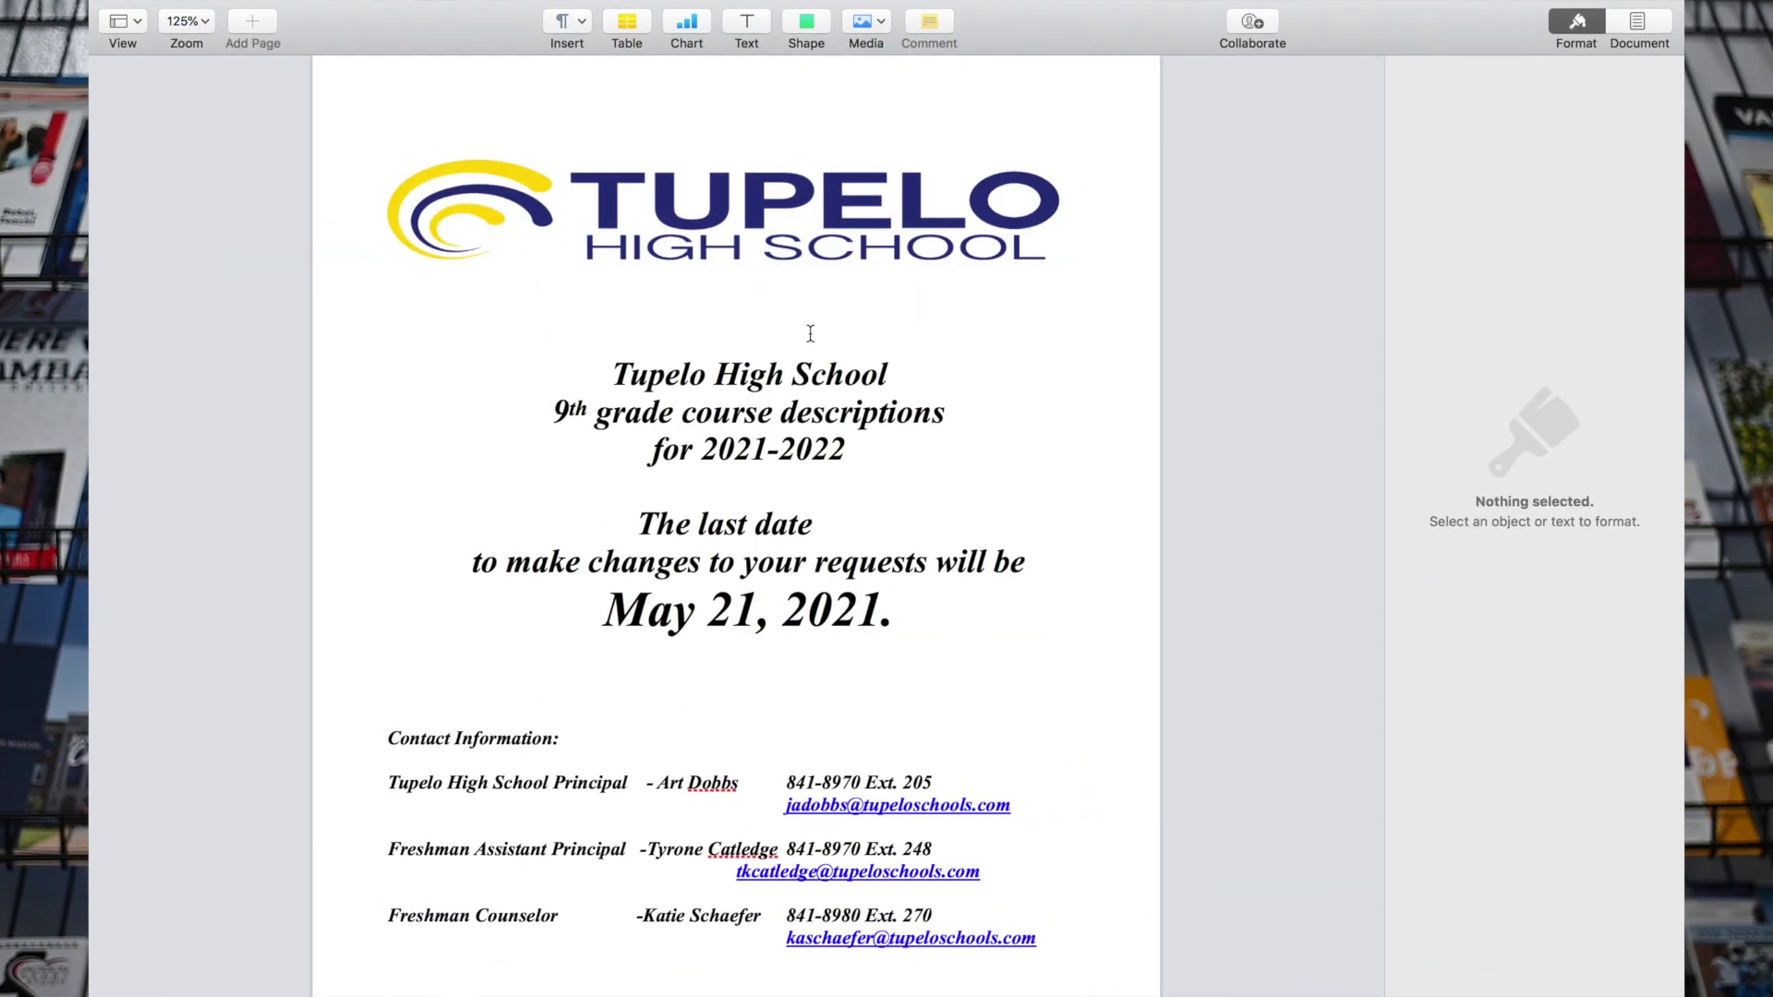
{"action": "scroll", "coordinate": [810, 333], "scroll_direction": "down", "scroll_amount": 10}
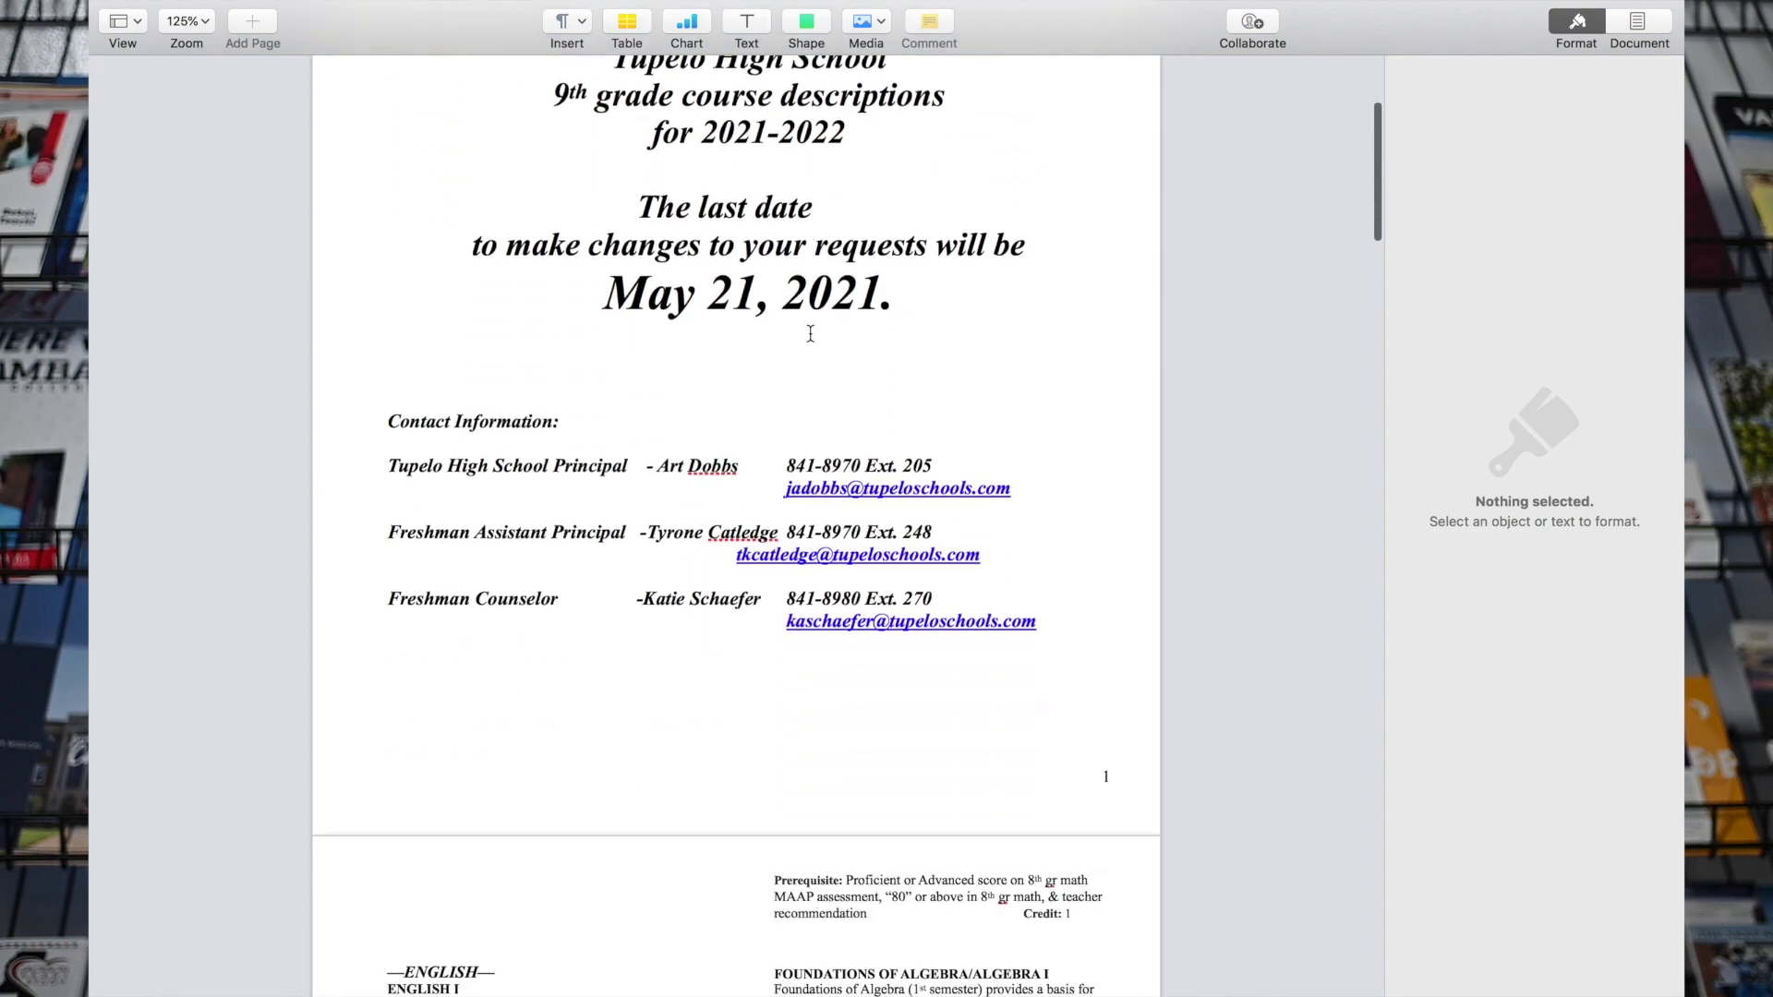
{"action": "scroll", "coordinate": [811, 334], "scroll_direction": "down", "scroll_amount": 5}
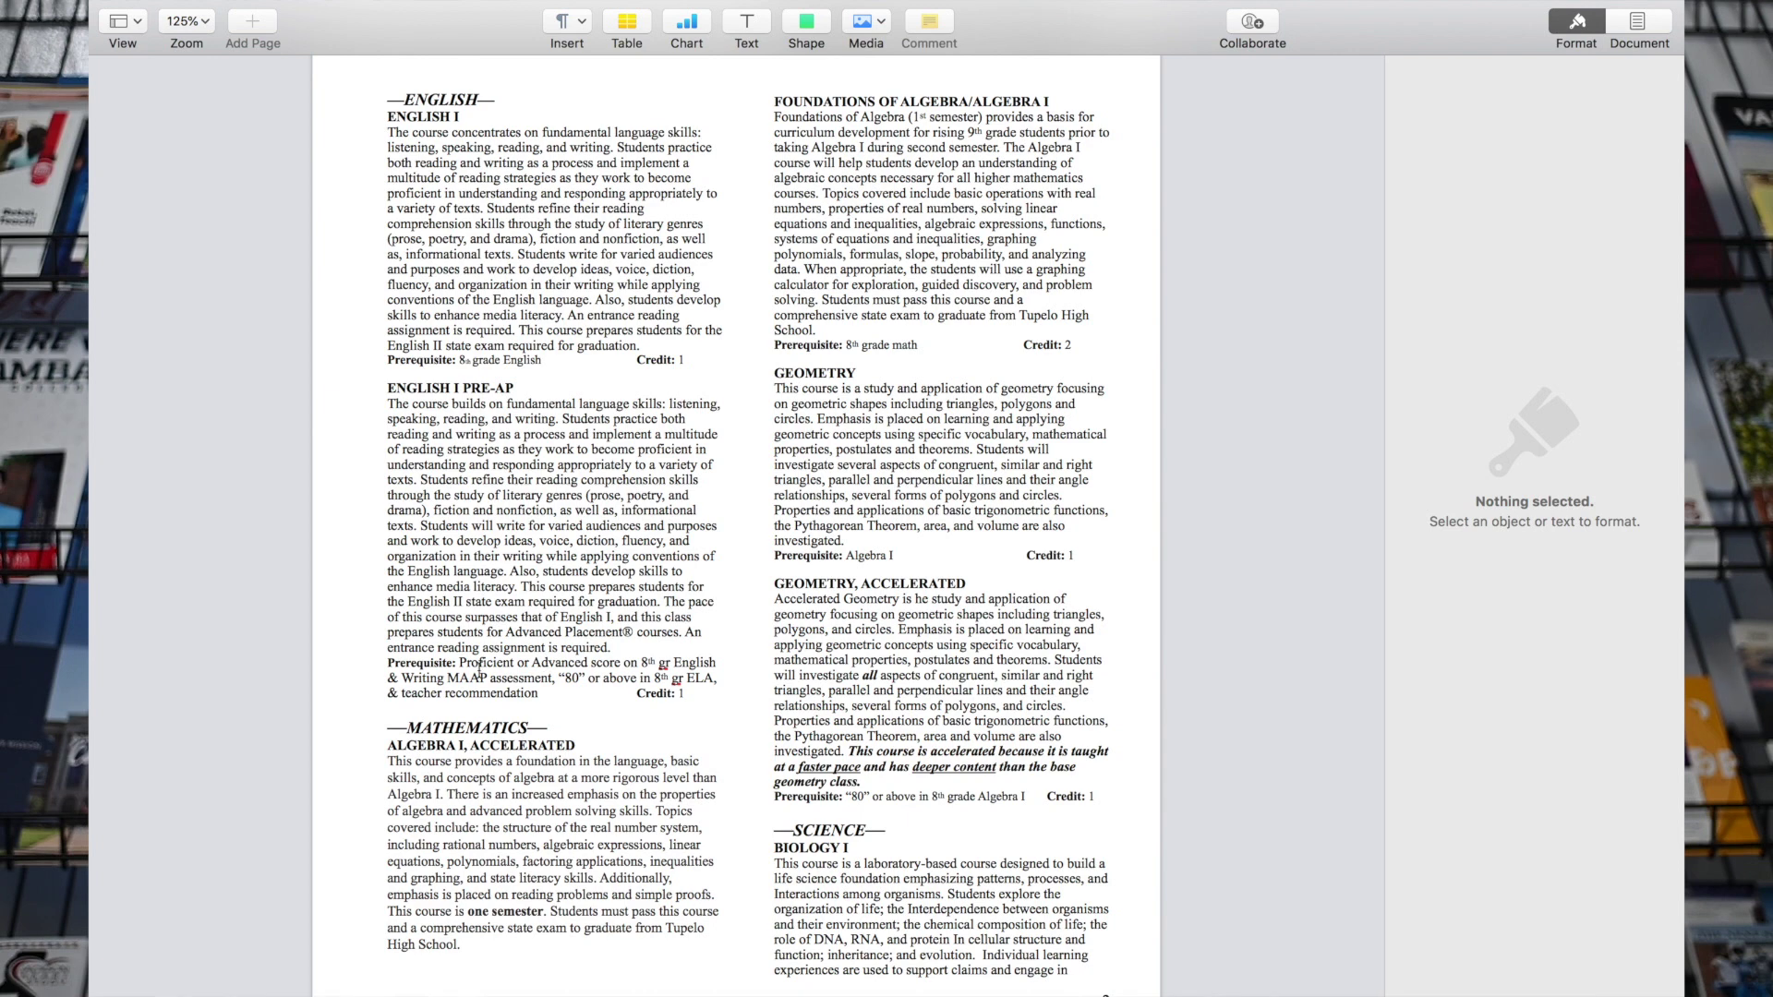
{"action": "scroll", "coordinate": [740, 644], "scroll_direction": "up", "scroll_amount": 5}
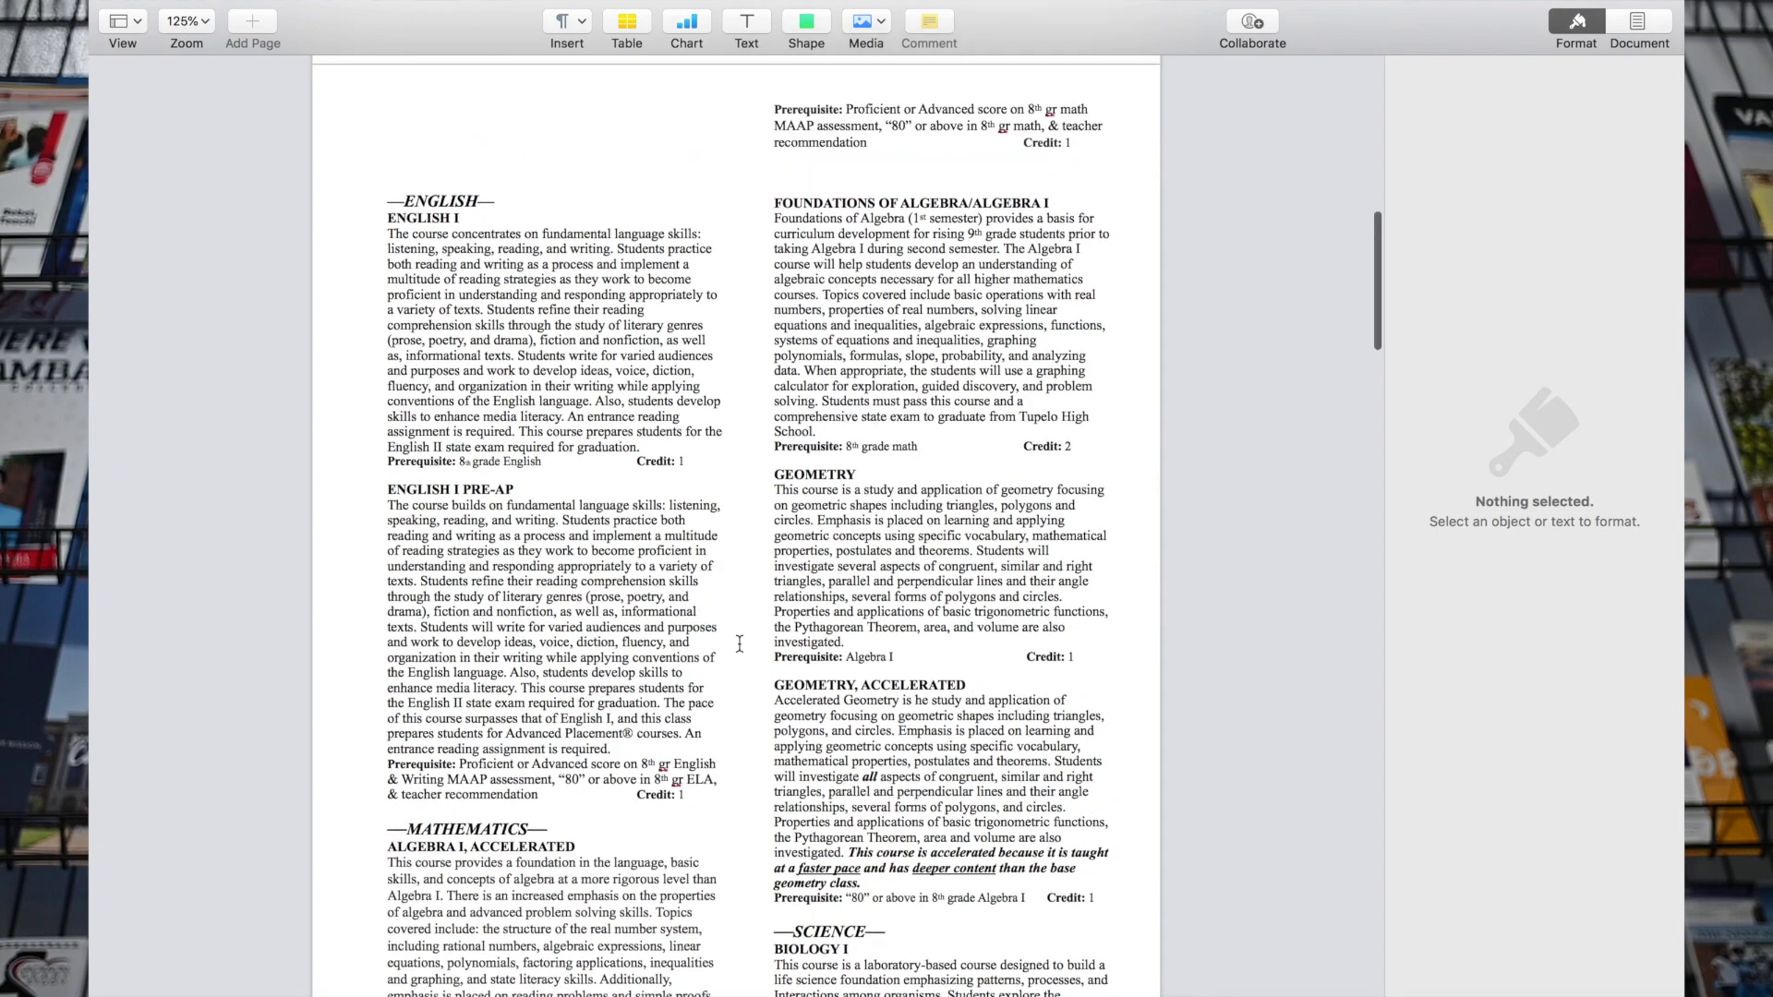
{"action": "scroll", "coordinate": [740, 644], "scroll_direction": "up", "scroll_amount": 7}
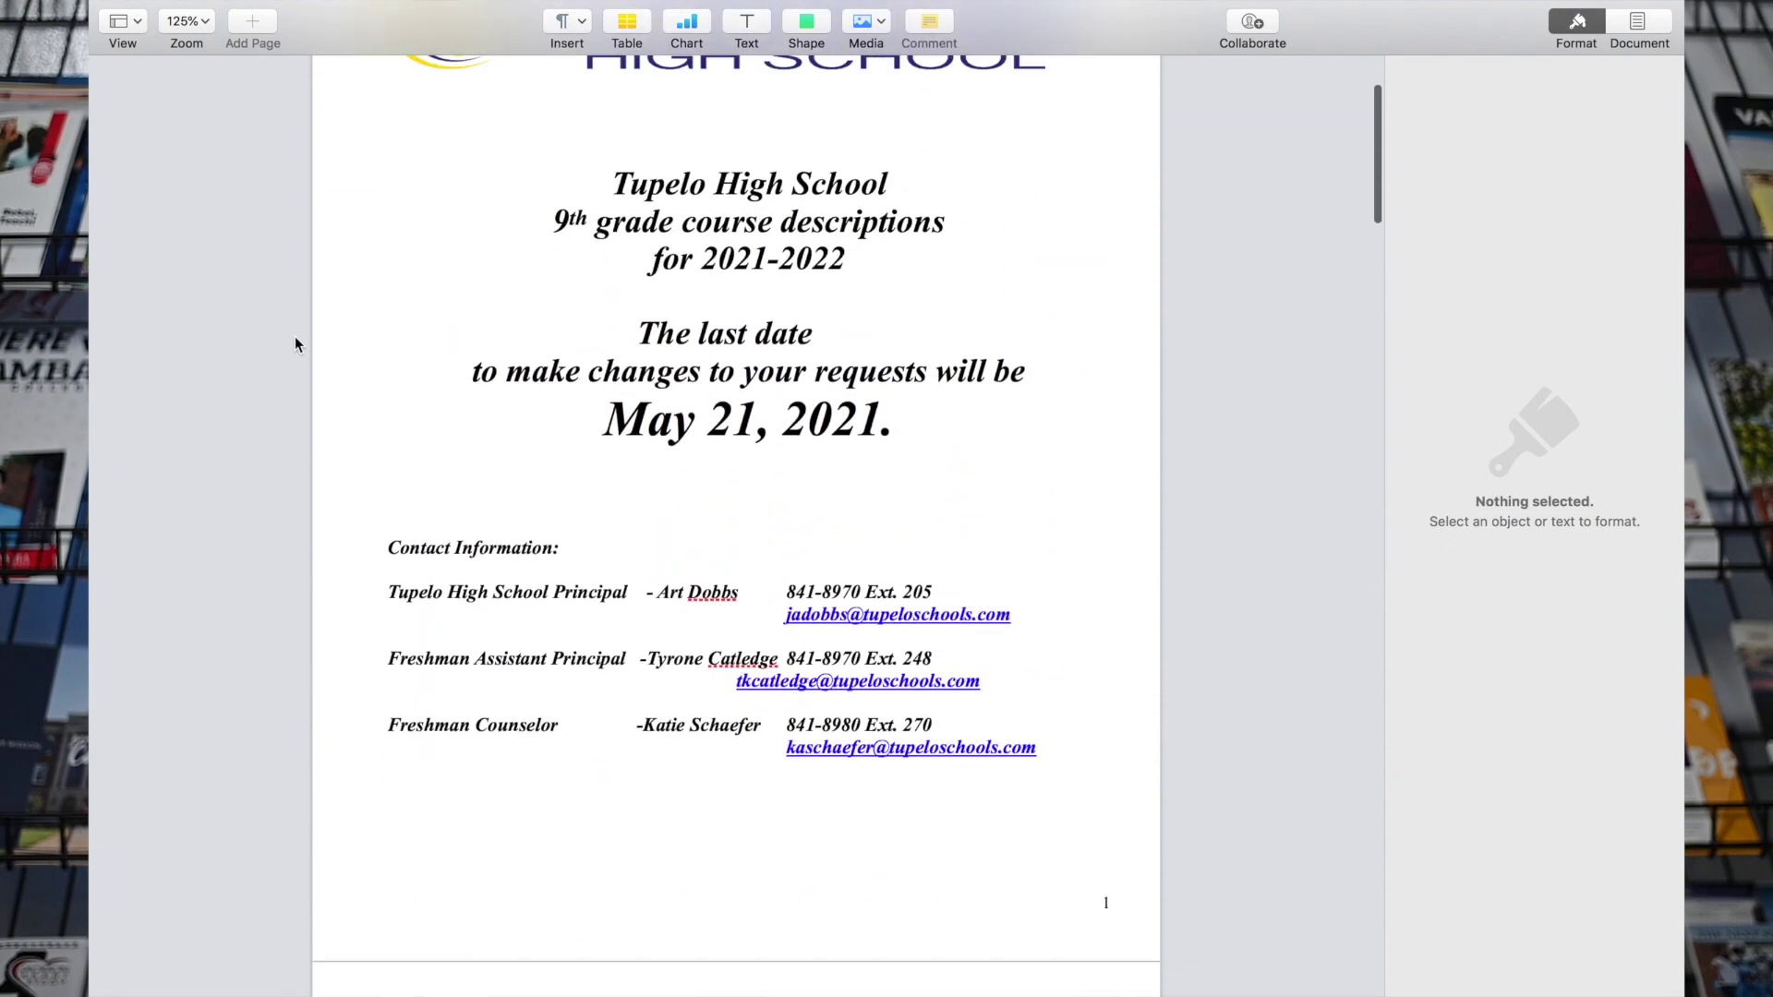
{"action": "mouse_move", "coordinate": [95, 5]}
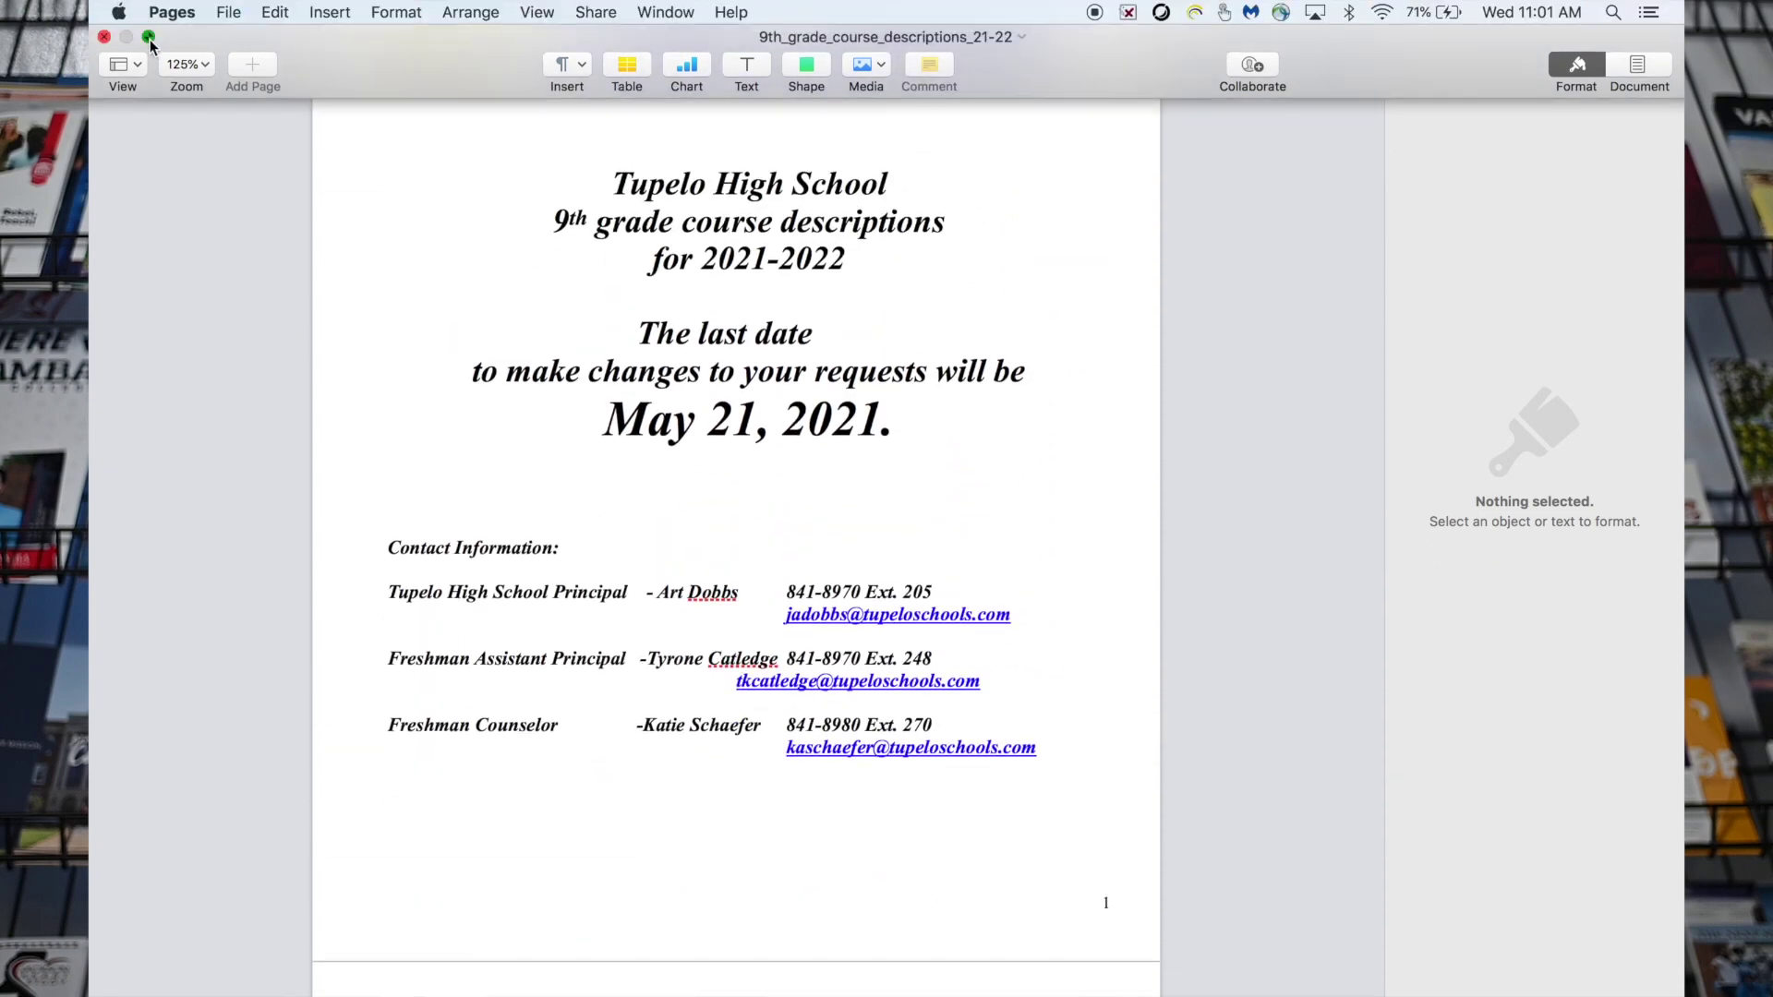
{"action": "left_click", "coordinate": [148, 33]}
Step: Bring Chrome forward, switch to the ActiveStudent tab and open Current Course Requests
{"action": "left_click", "coordinate": [516, 966]}
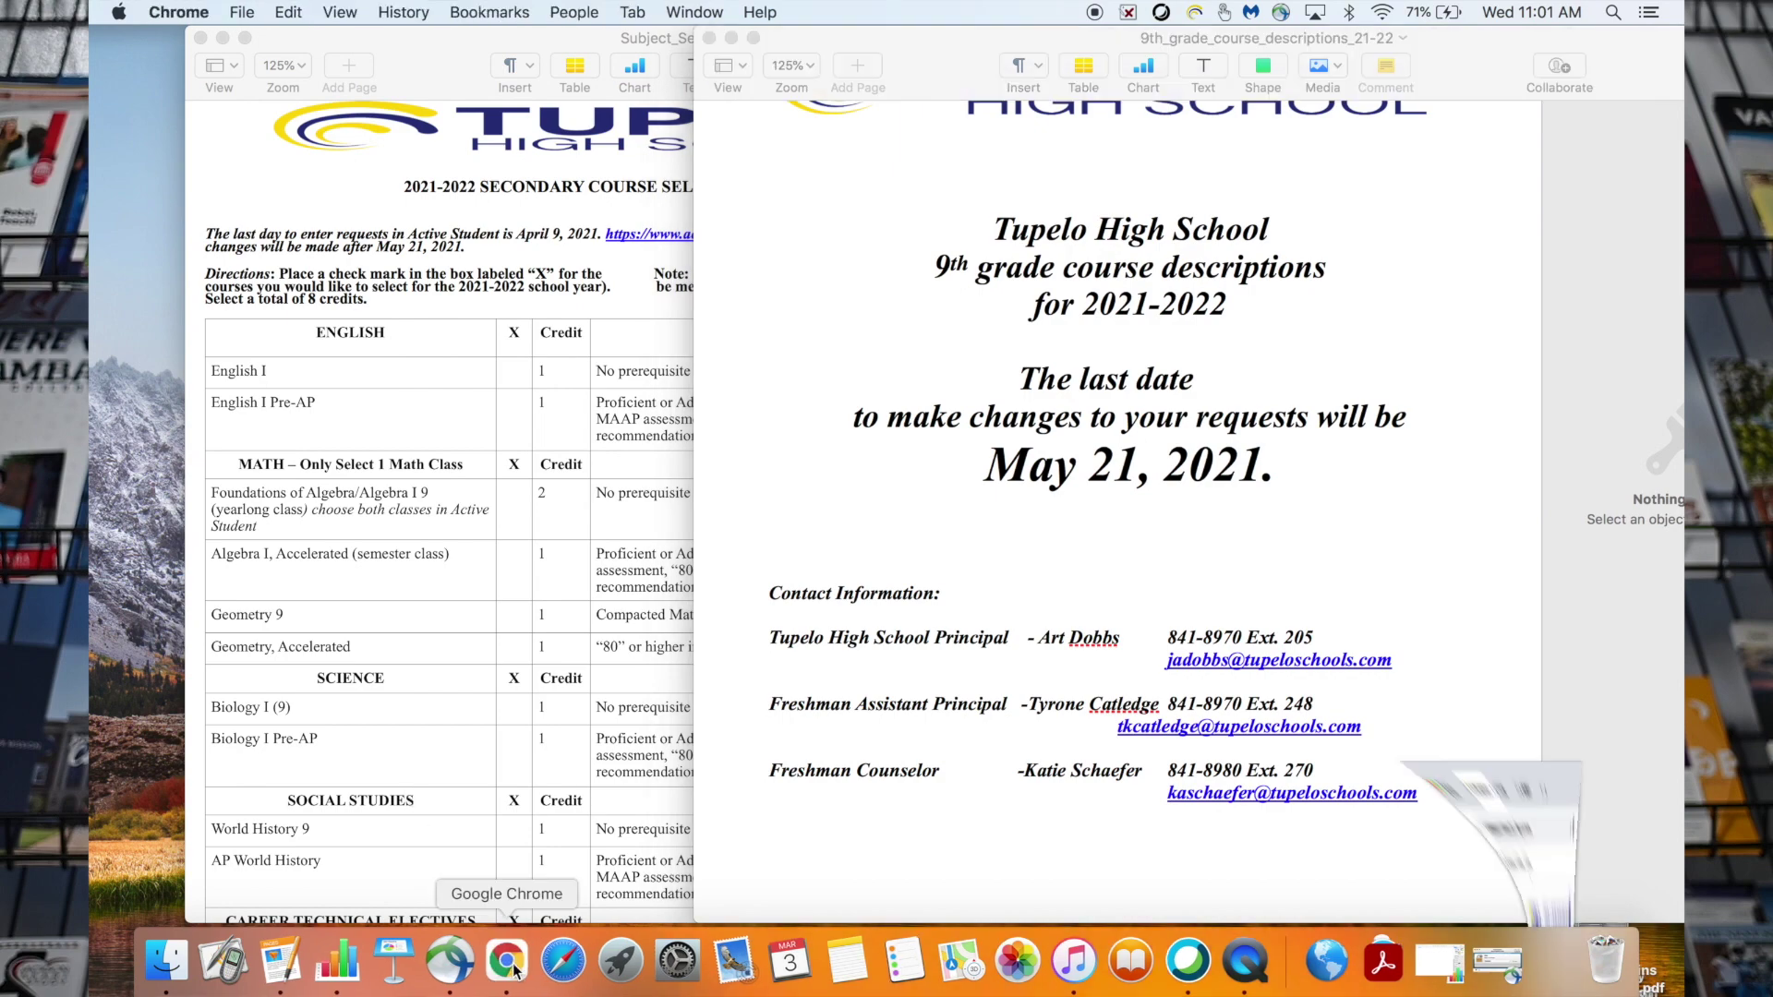
{"action": "scroll", "coordinate": [783, 813], "scroll_direction": "down", "scroll_amount": 2}
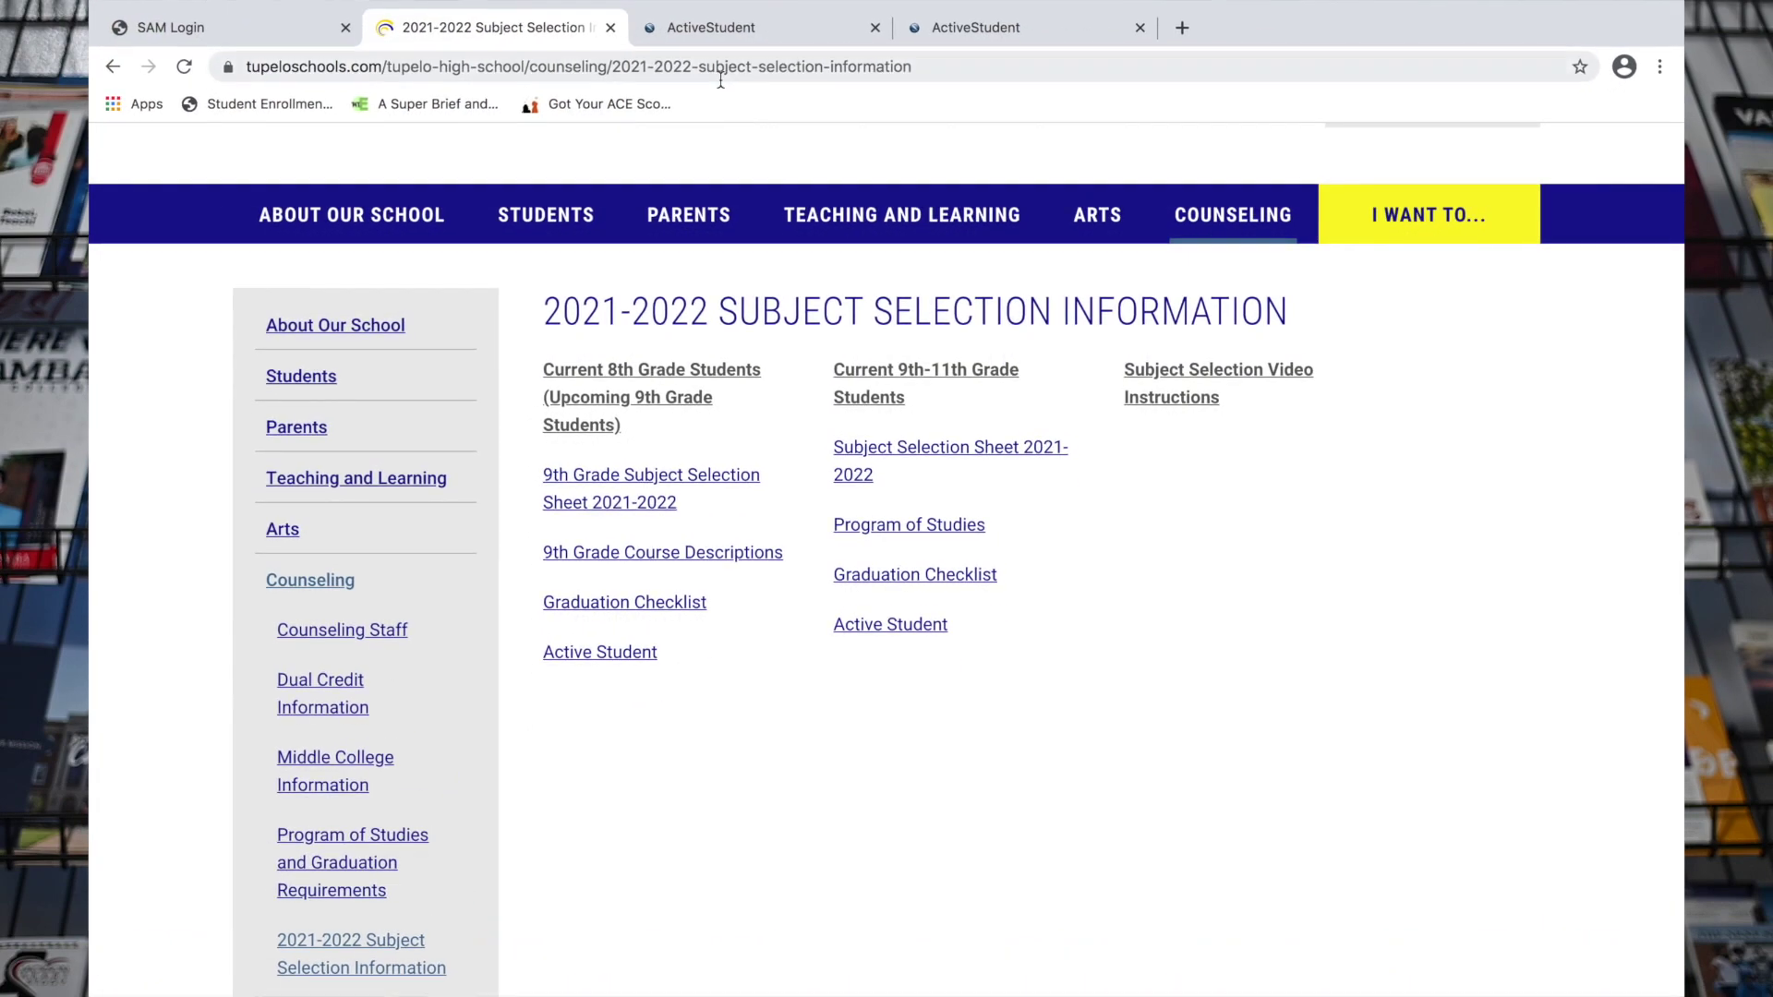
{"action": "left_click", "coordinate": [763, 28]}
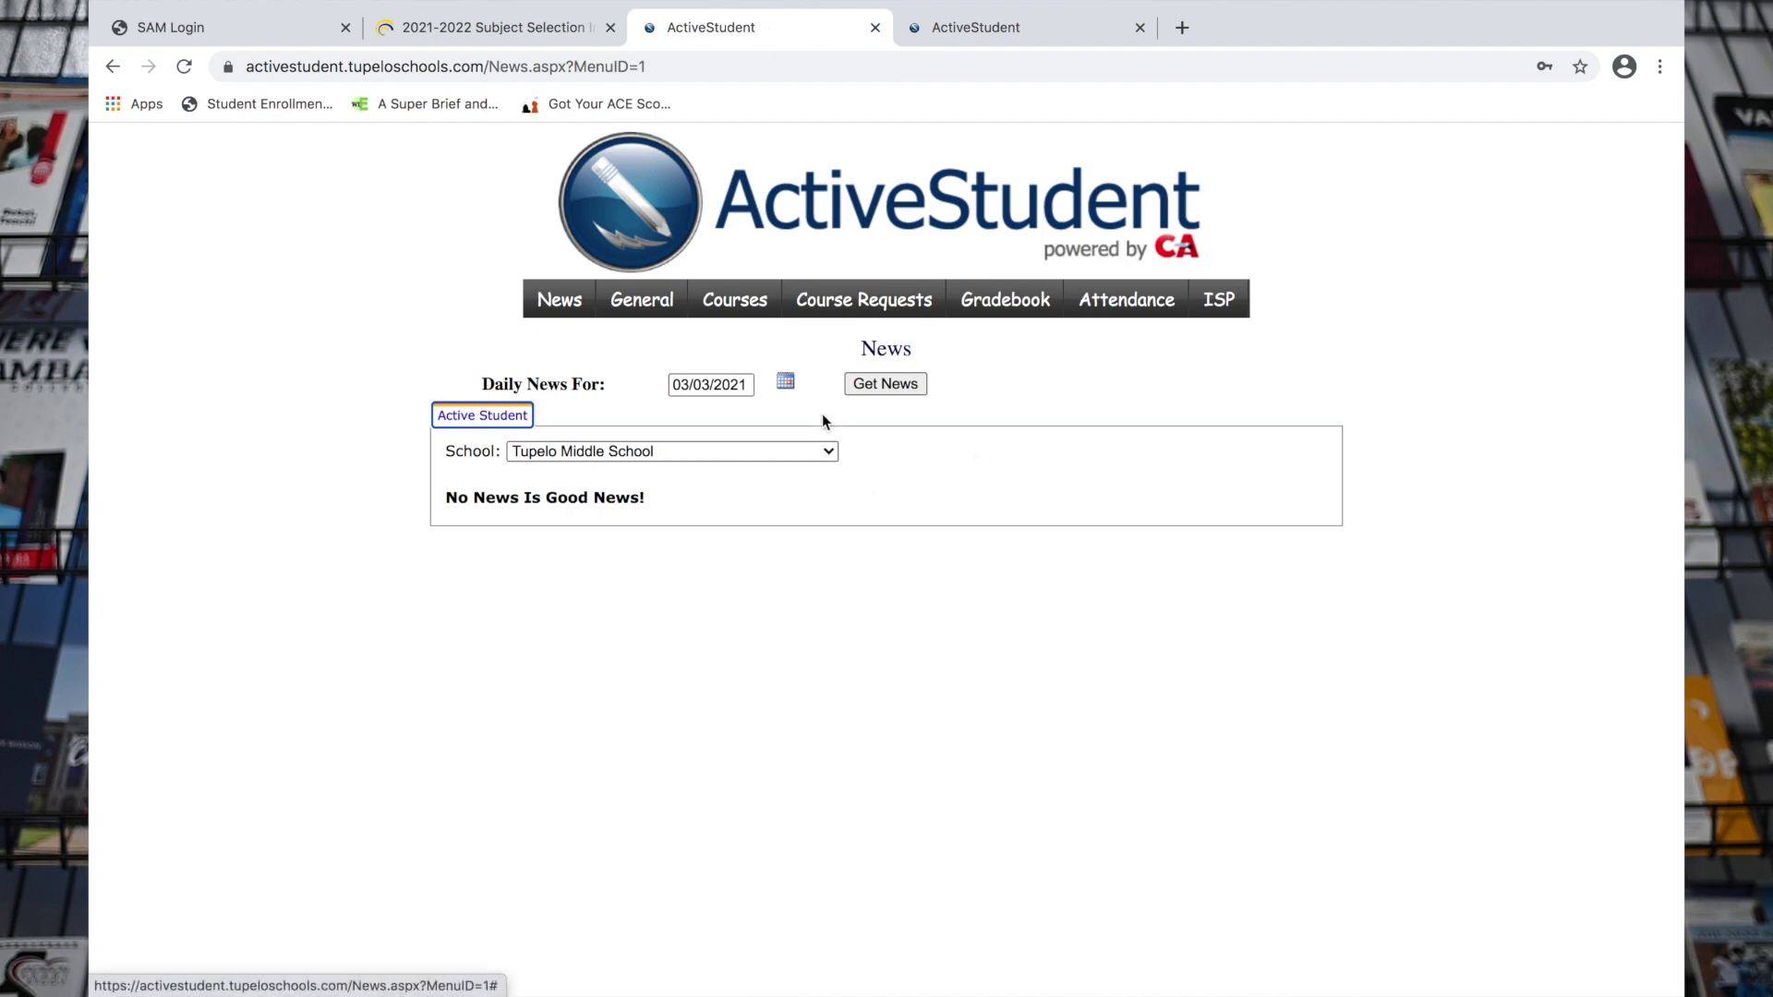
{"action": "left_click", "coordinate": [865, 305]}
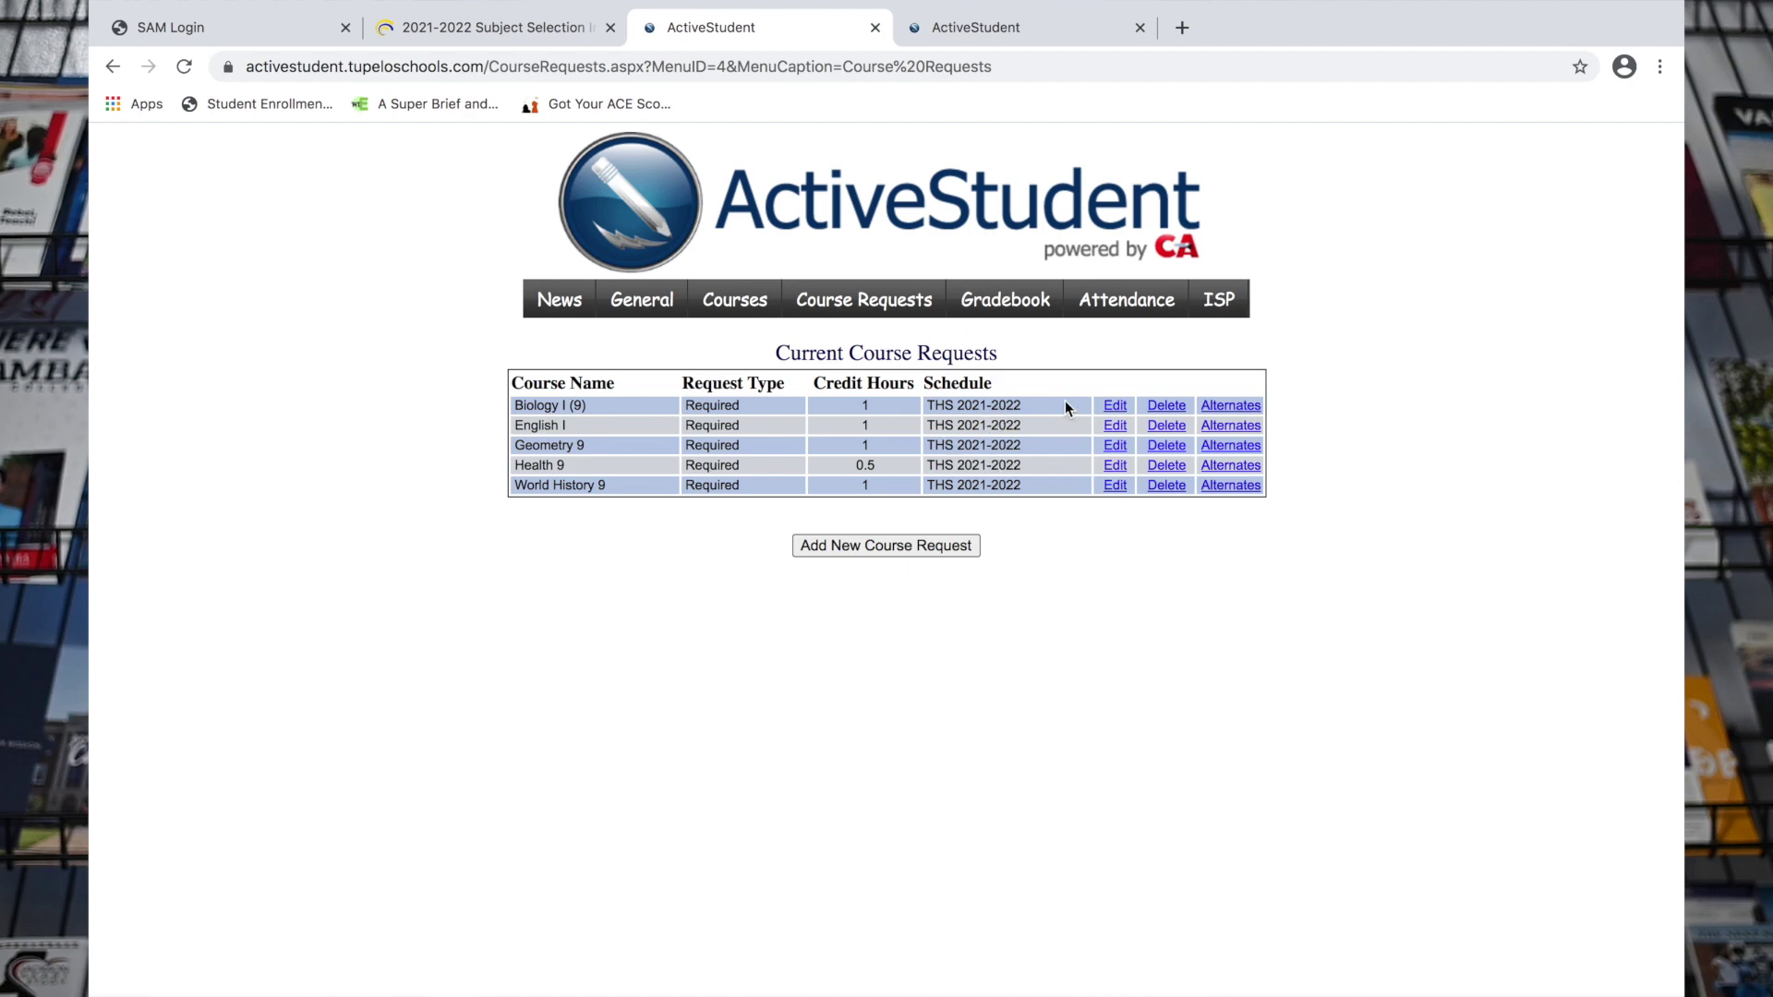
Step: Start deleting the Biology I (9) course request
{"action": "left_click", "coordinate": [1169, 407]}
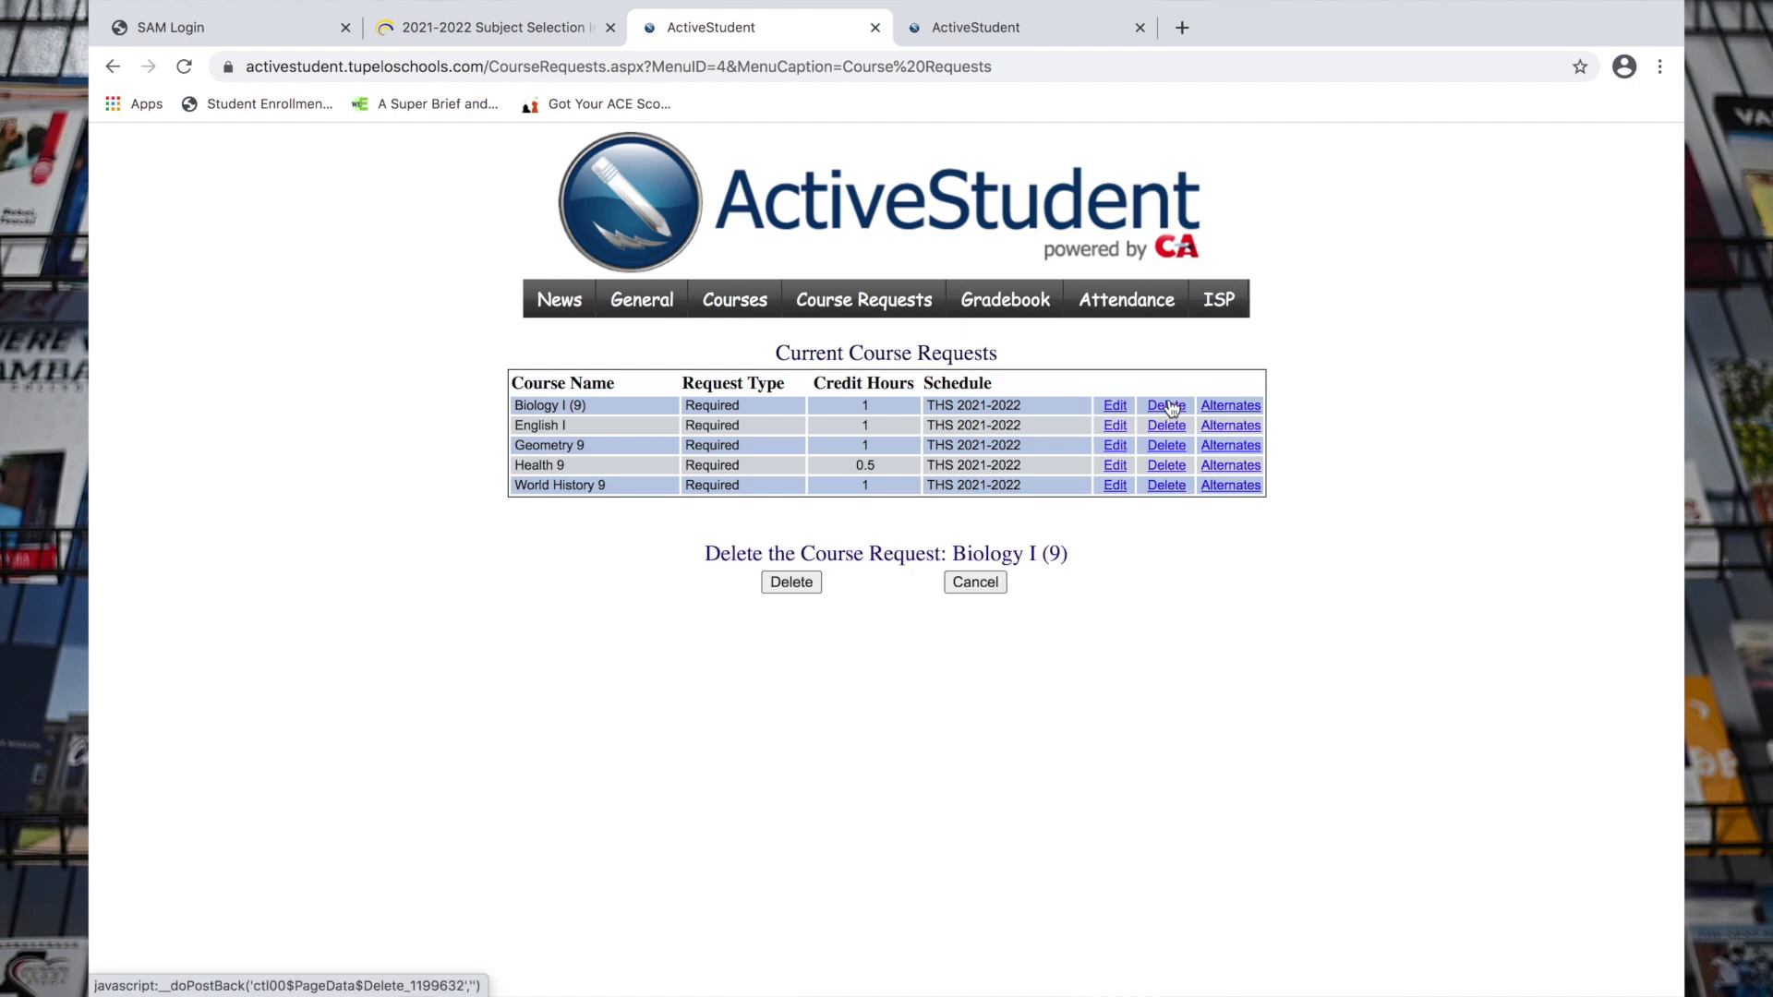
Step: Confirm removal of Biology I (9) and submit a new Biology I Pre AP request
{"action": "left_click", "coordinate": [804, 581]}
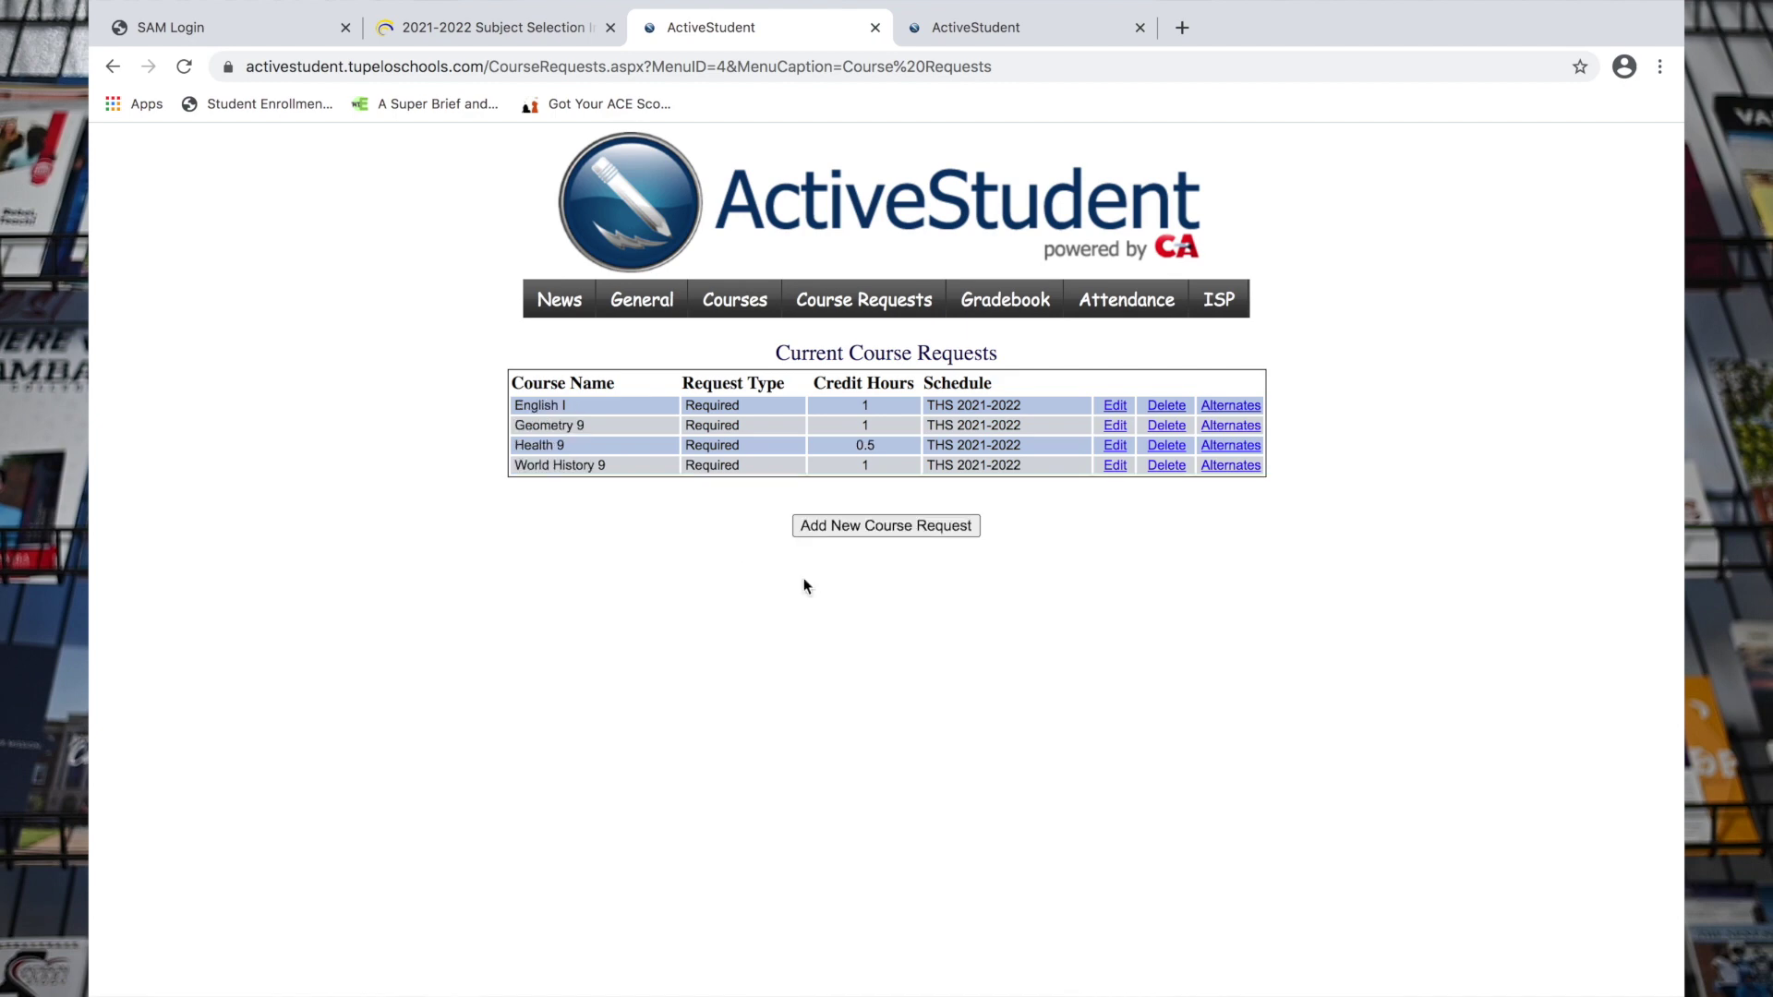
{"action": "left_click", "coordinate": [874, 526]}
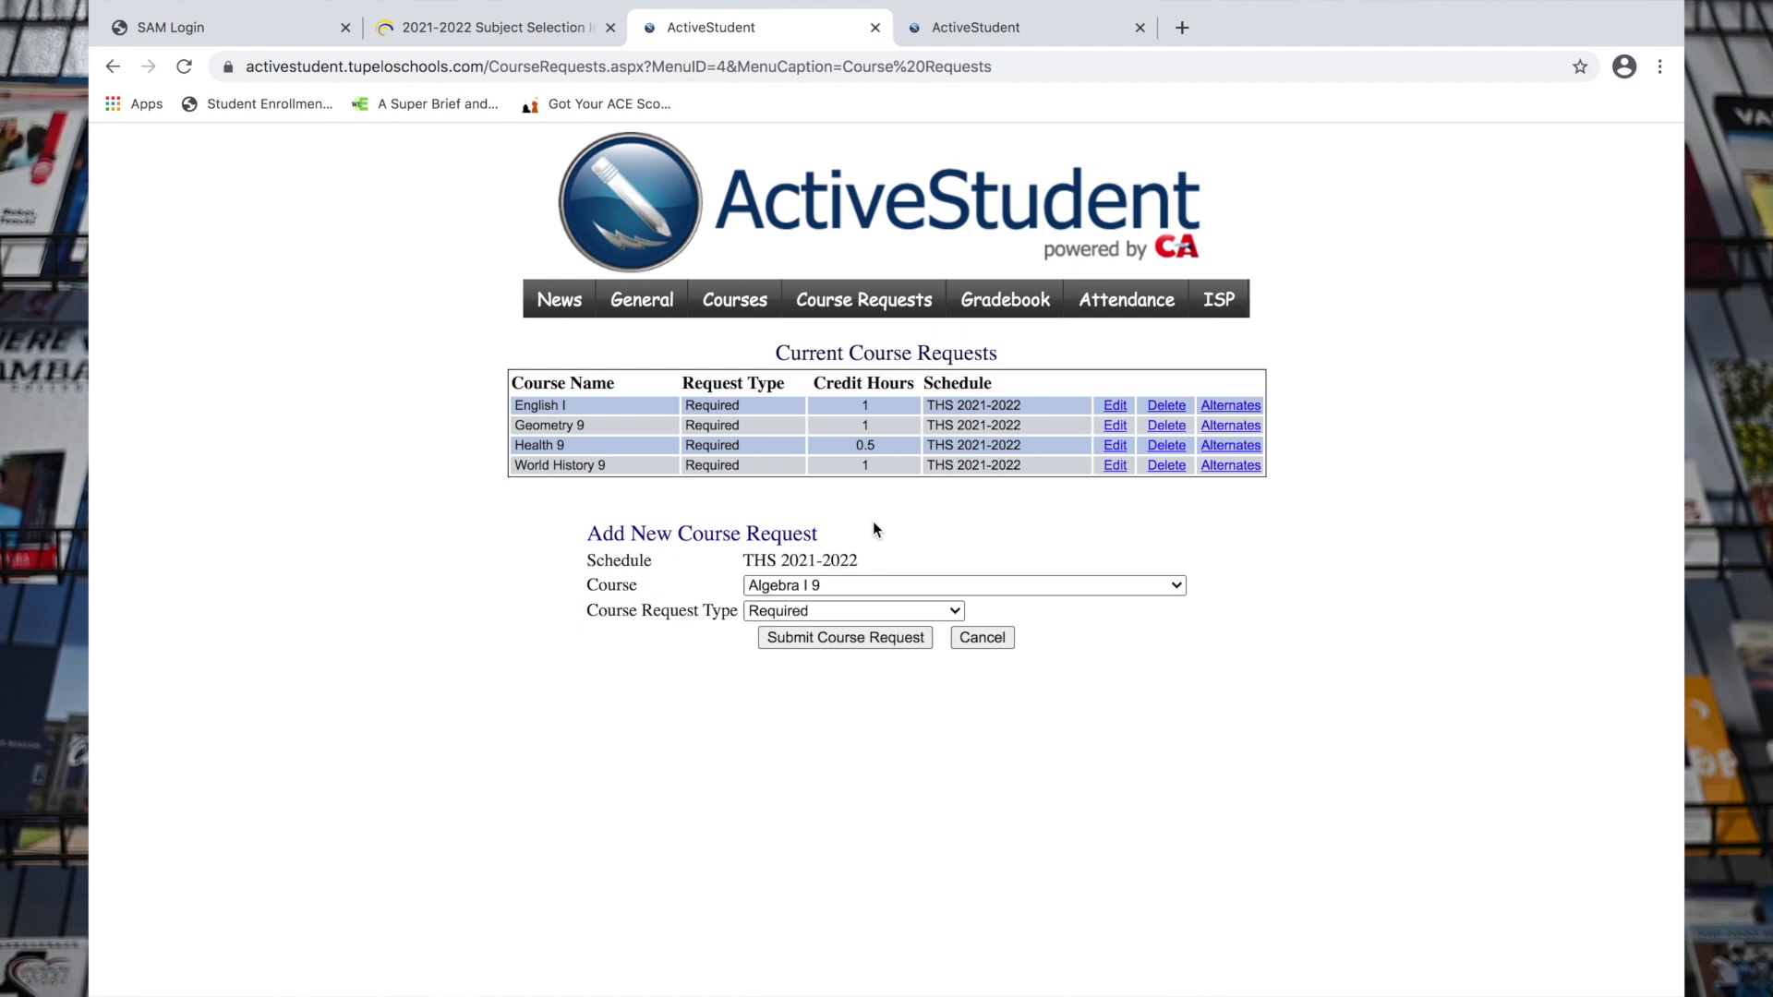
{"action": "left_click", "coordinate": [1134, 586]}
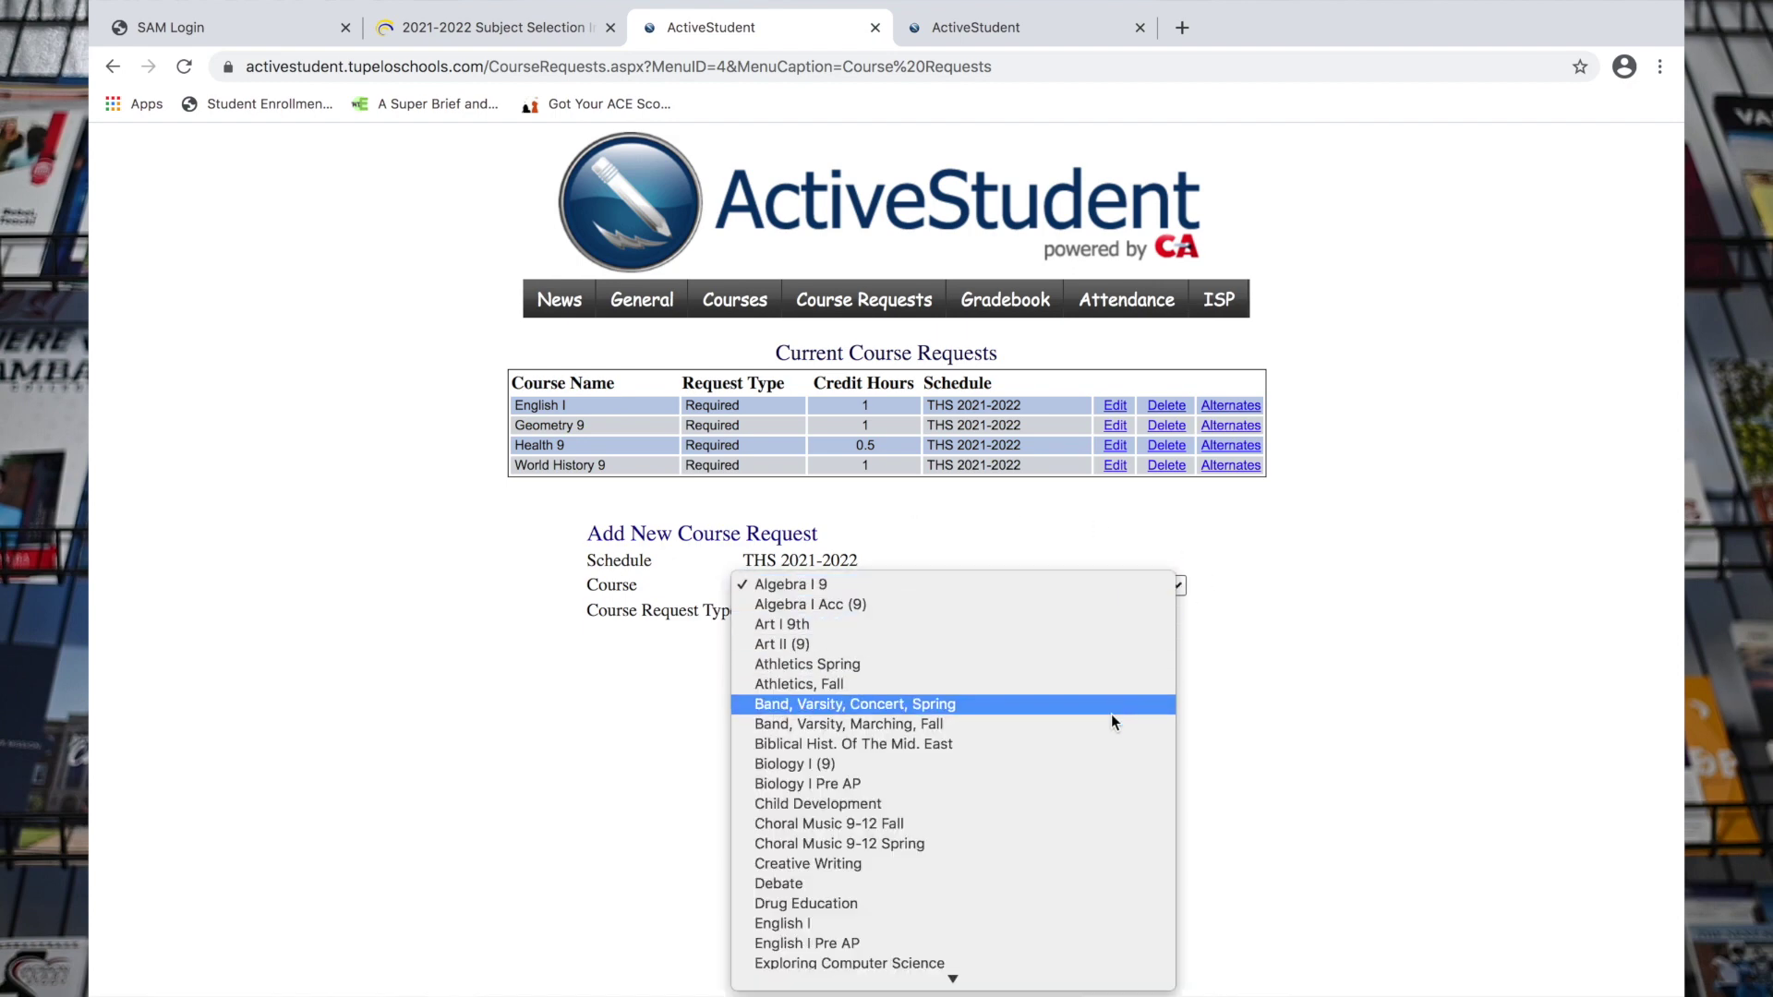
{"action": "left_click", "coordinate": [1109, 785]}
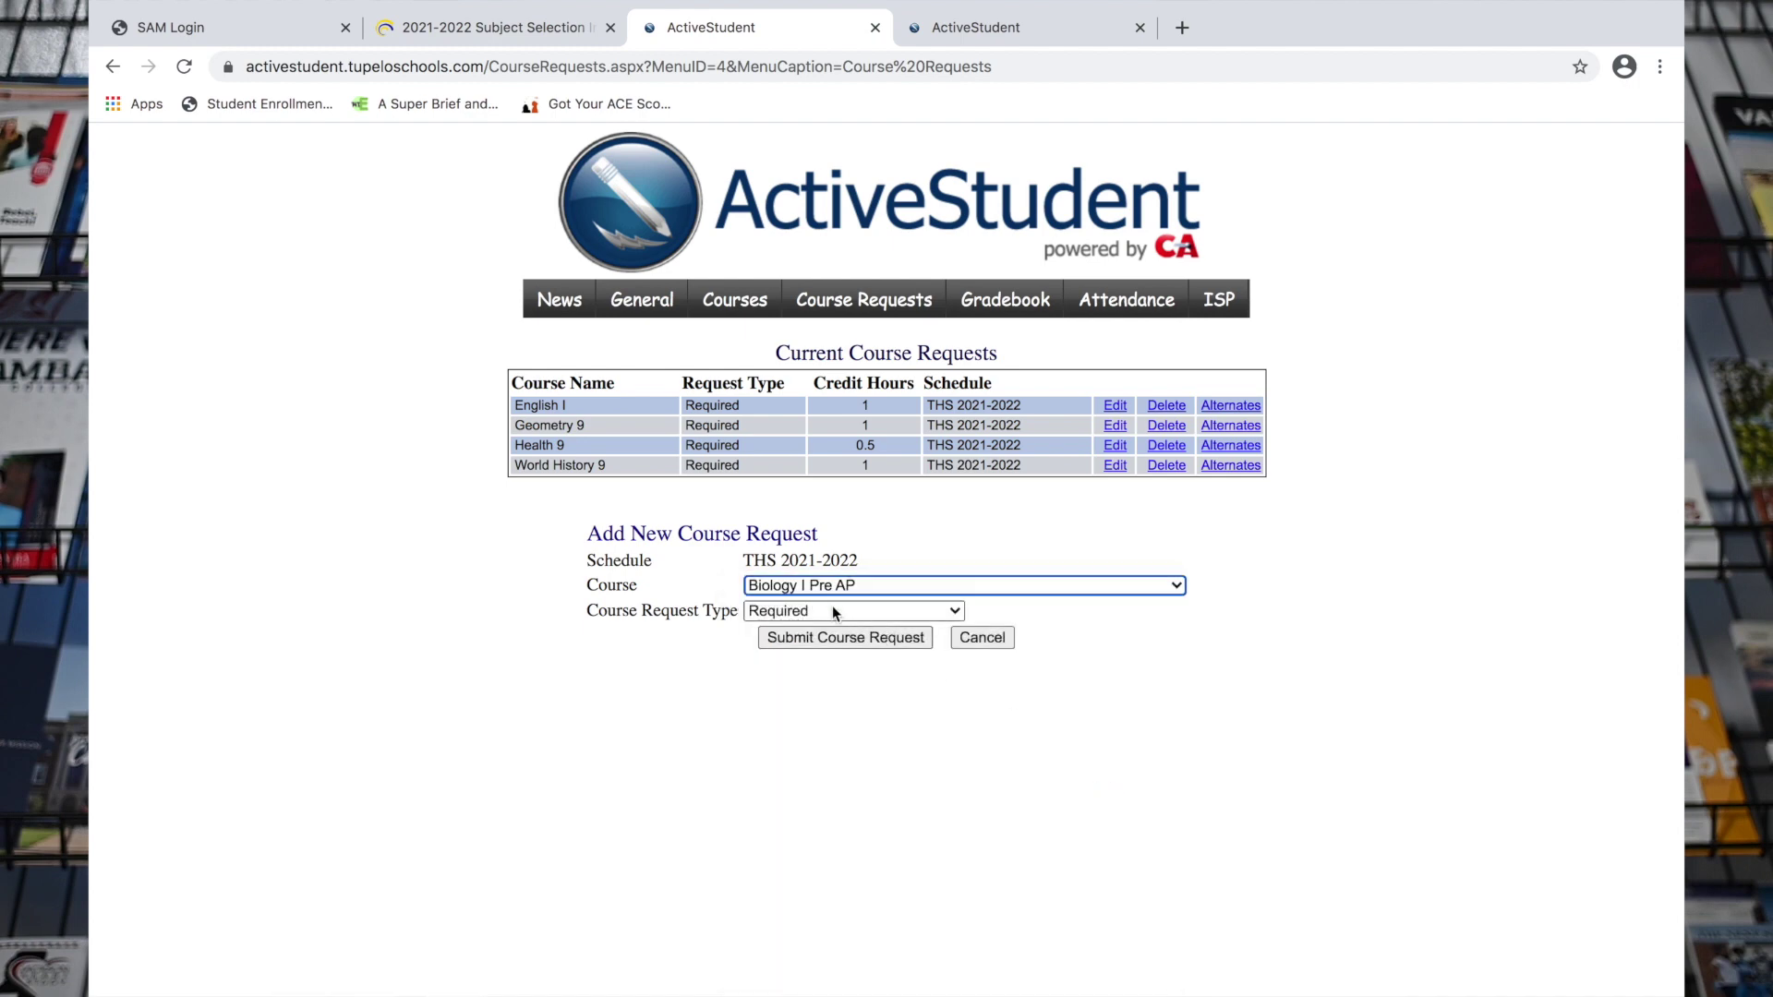
{"action": "left_click", "coordinate": [861, 641]}
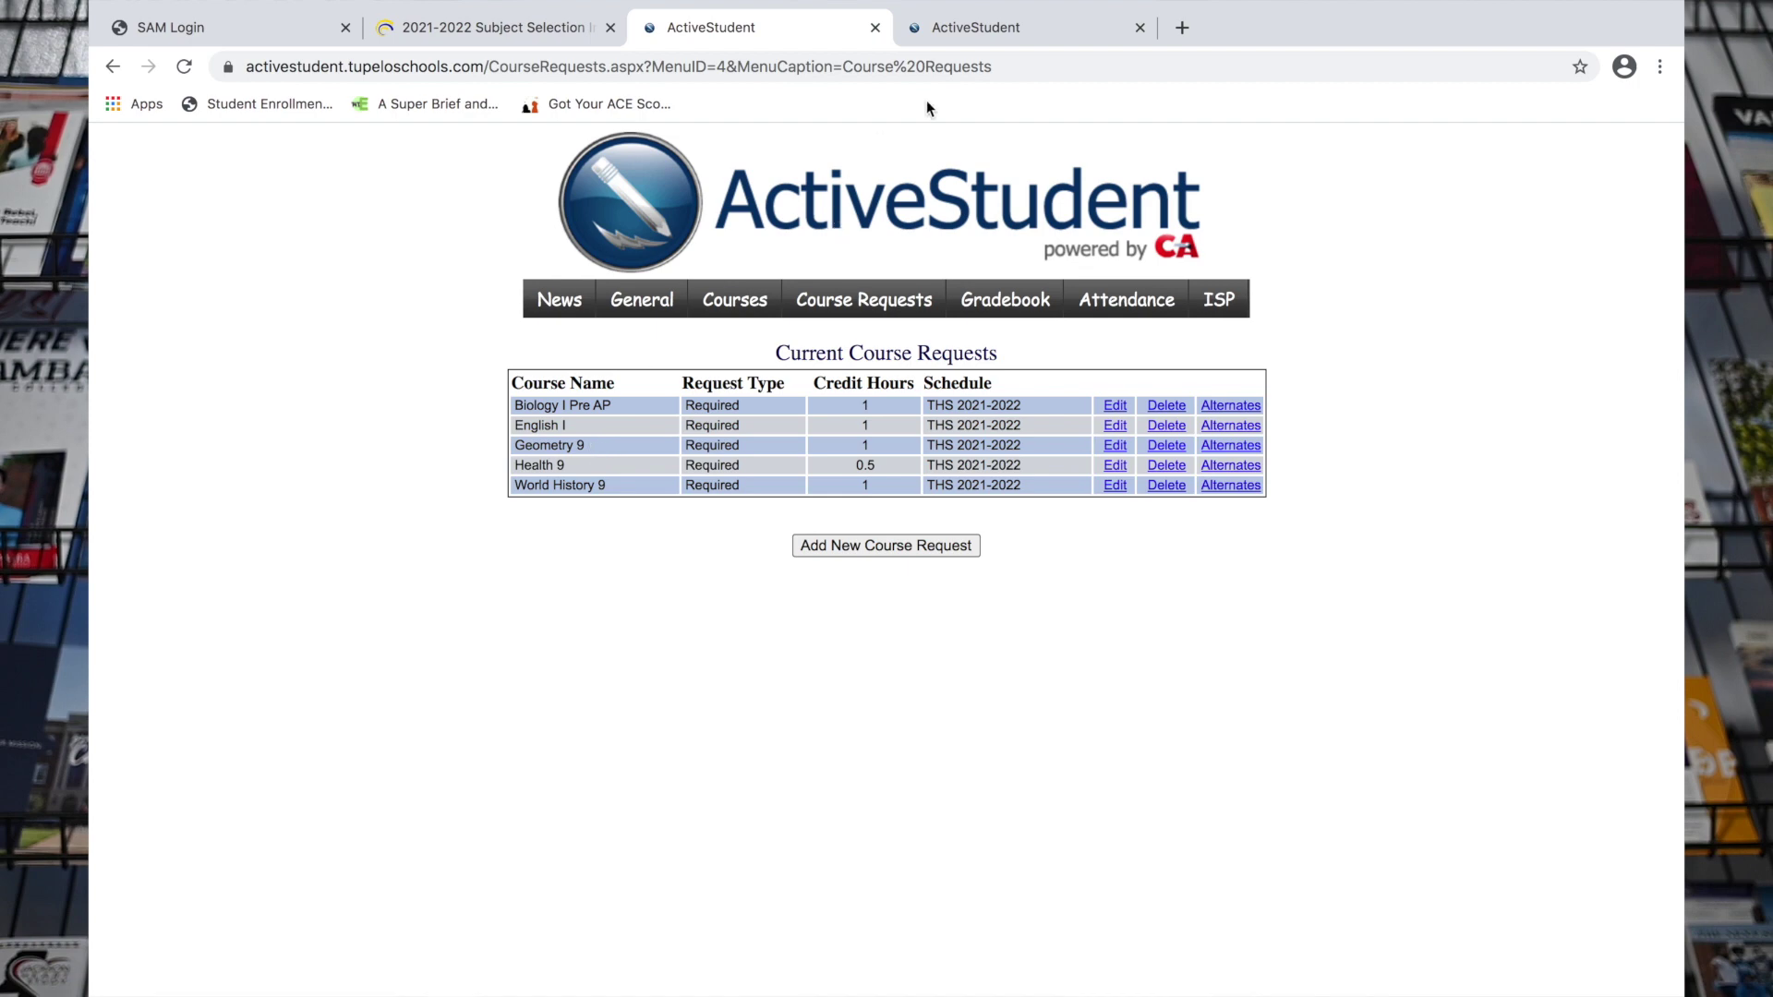
Step: In the other ActiveStudent tab's Course Requests, start a new request with course Algebra I 9
{"action": "left_click", "coordinate": [997, 29]}
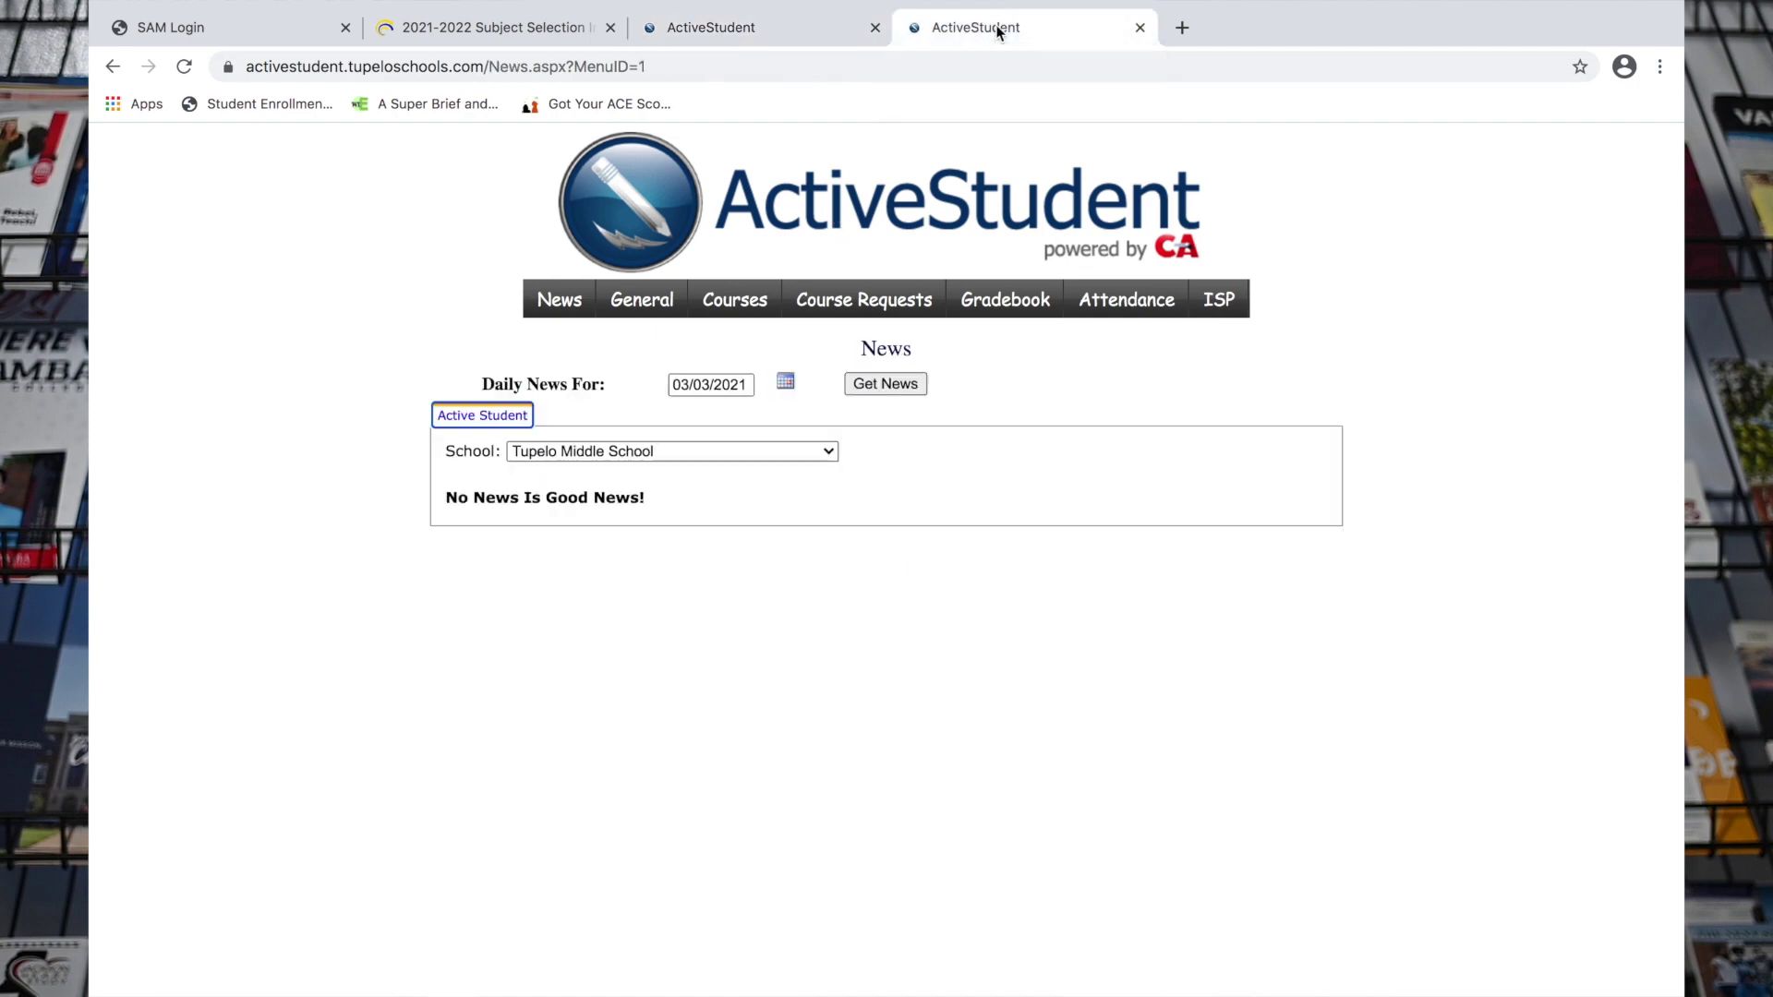
{"action": "left_click", "coordinate": [876, 306]}
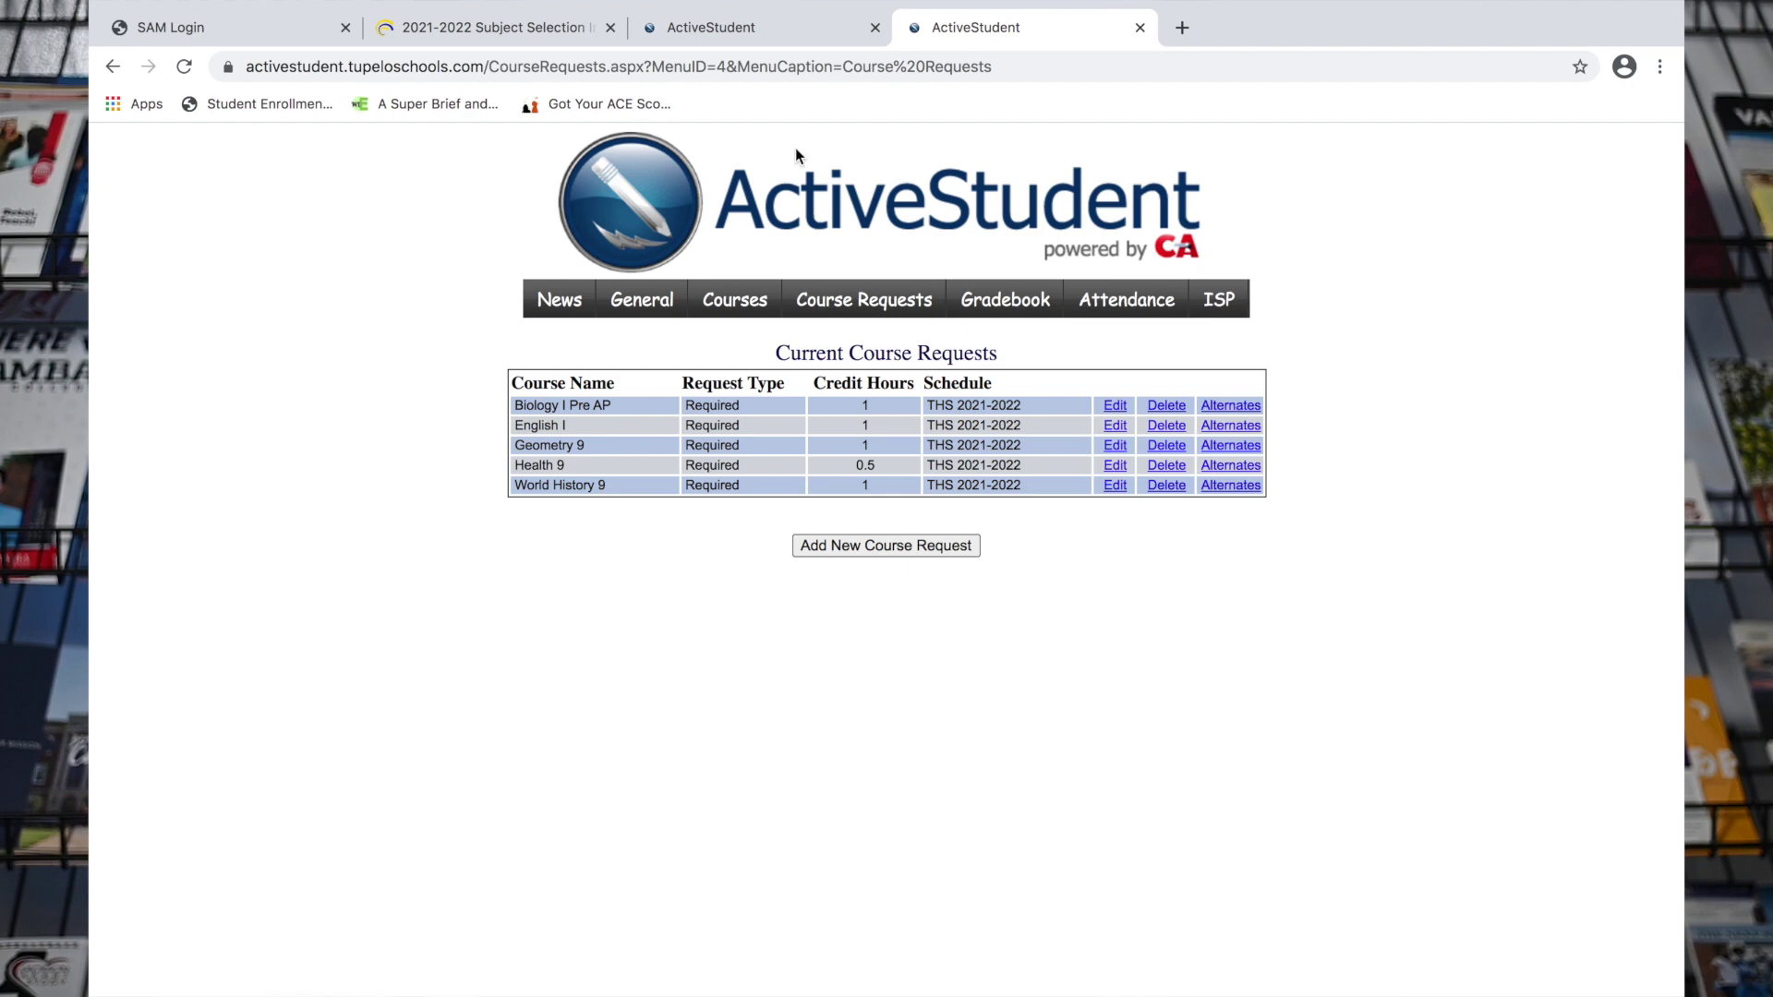
{"action": "left_click", "coordinate": [865, 545]}
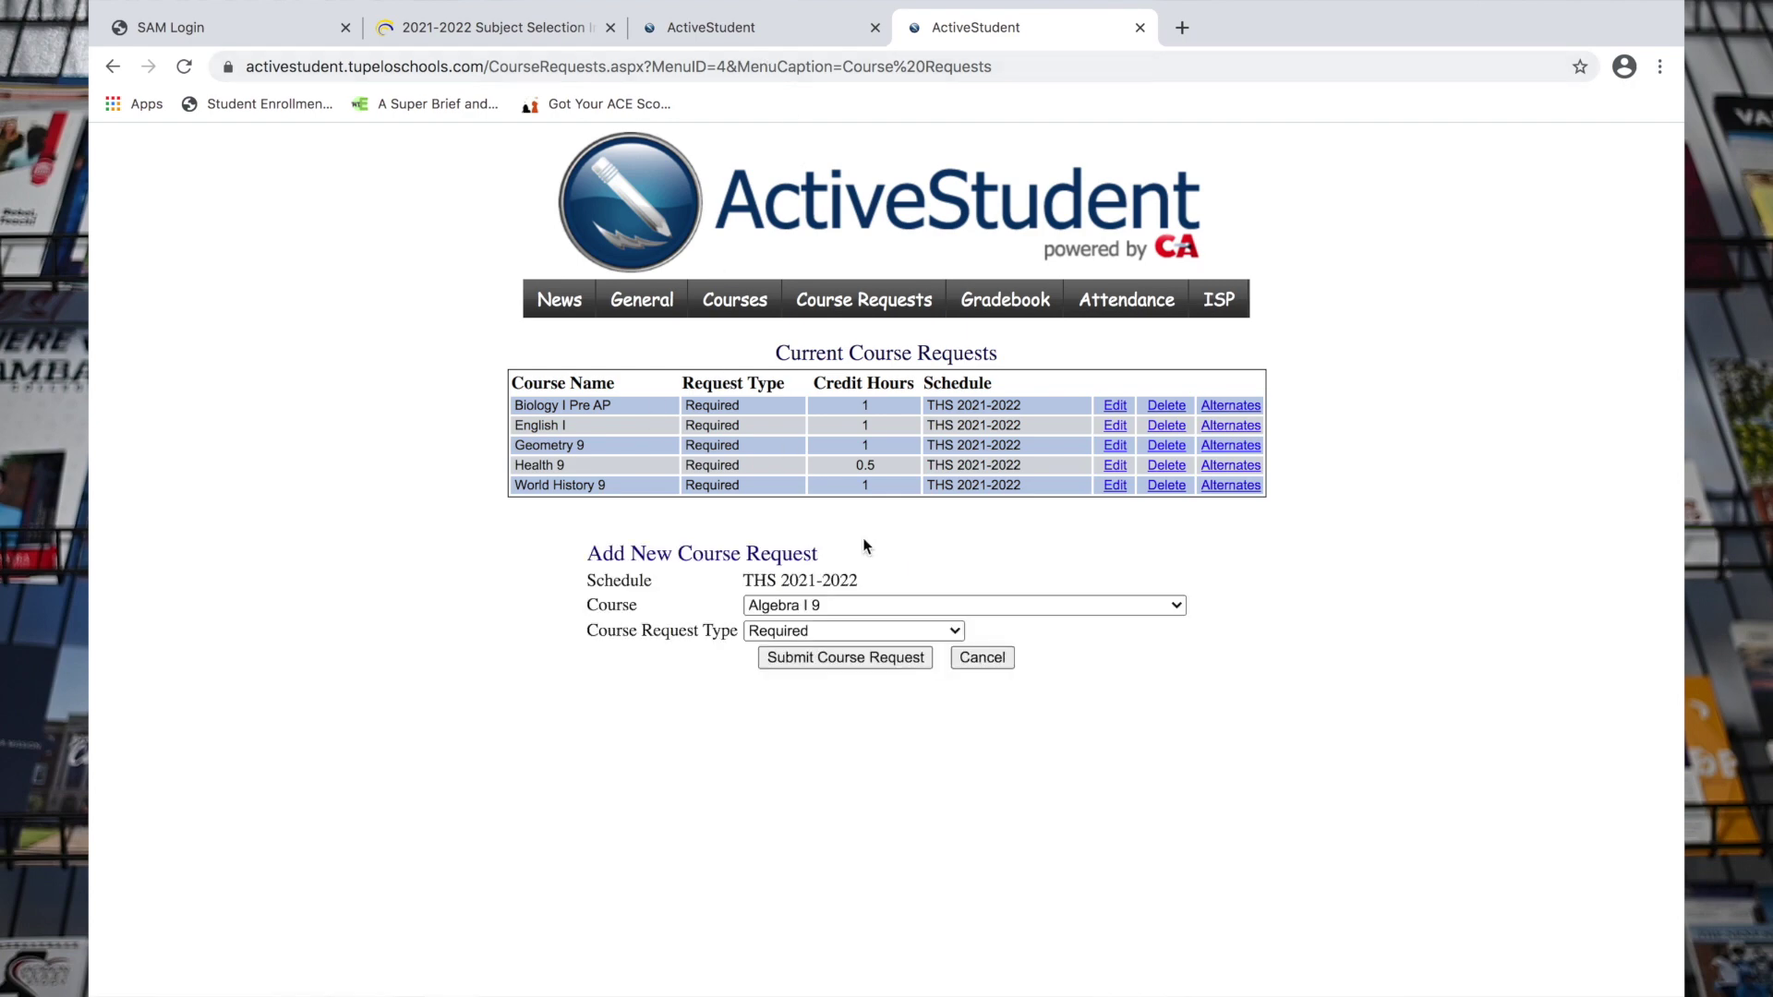
{"action": "left_click", "coordinate": [839, 606]}
{"action": "scroll", "coordinate": [860, 795], "scroll_direction": "down", "scroll_amount": 3}
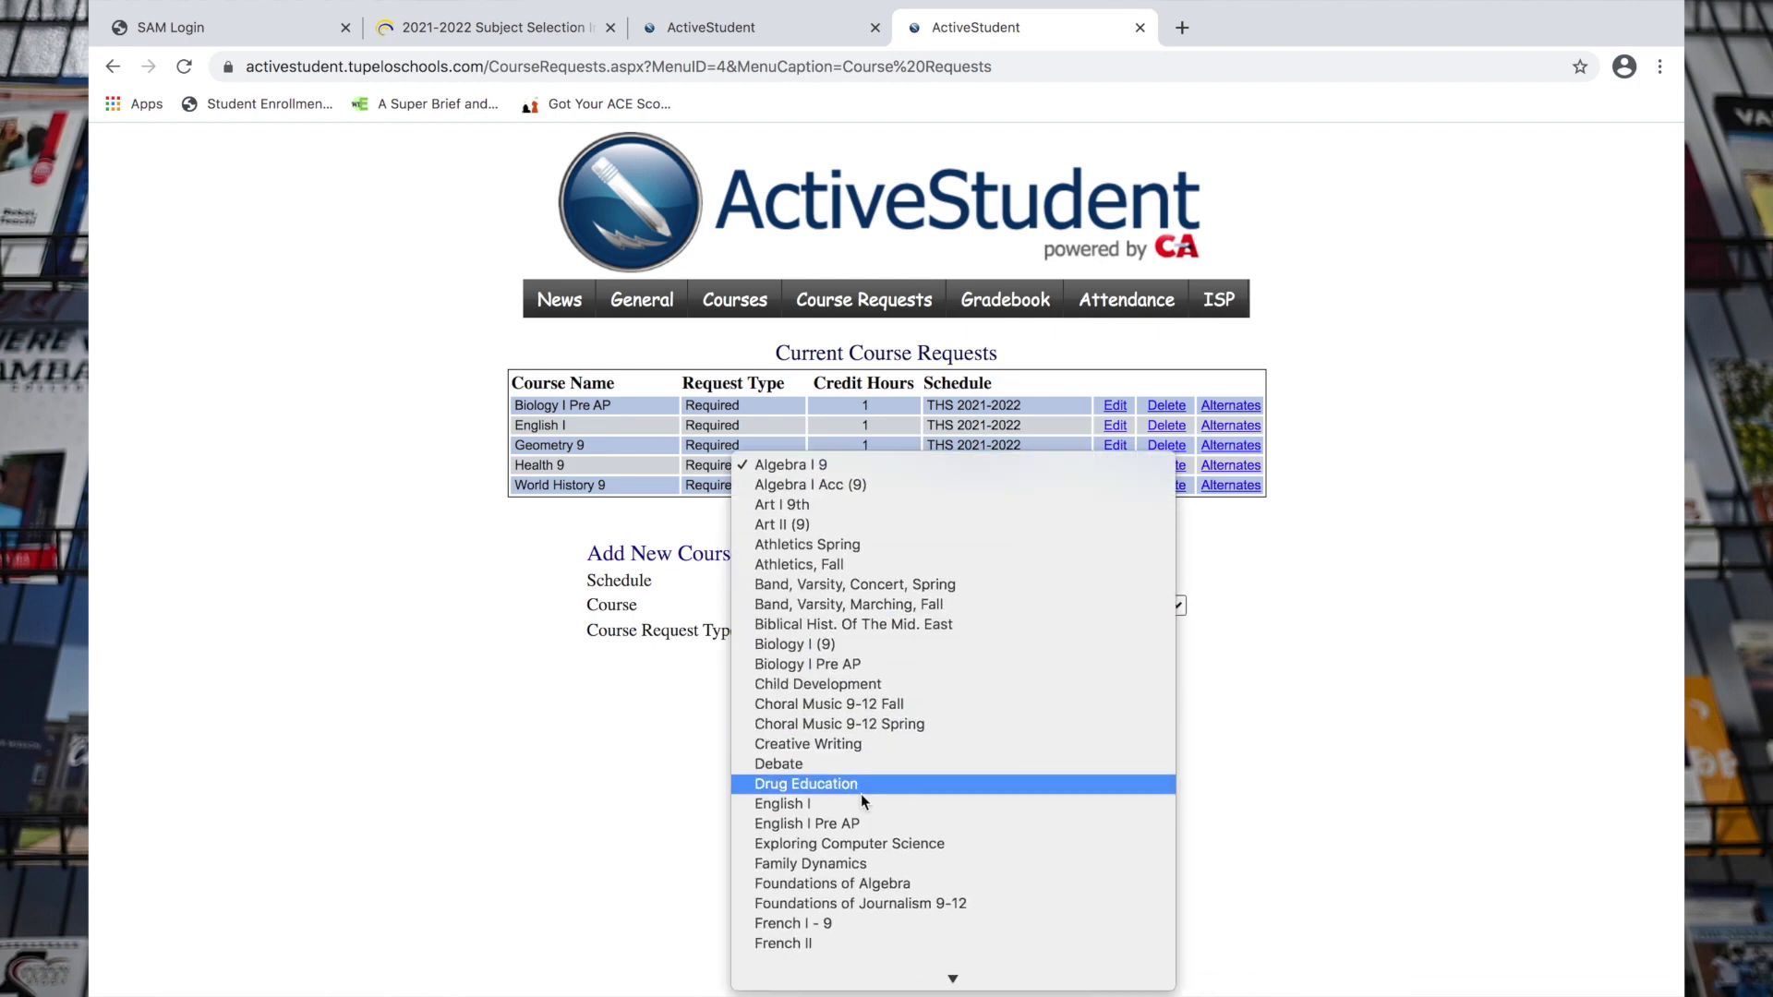
{"action": "scroll", "coordinate": [861, 795], "scroll_direction": "down", "scroll_amount": 1}
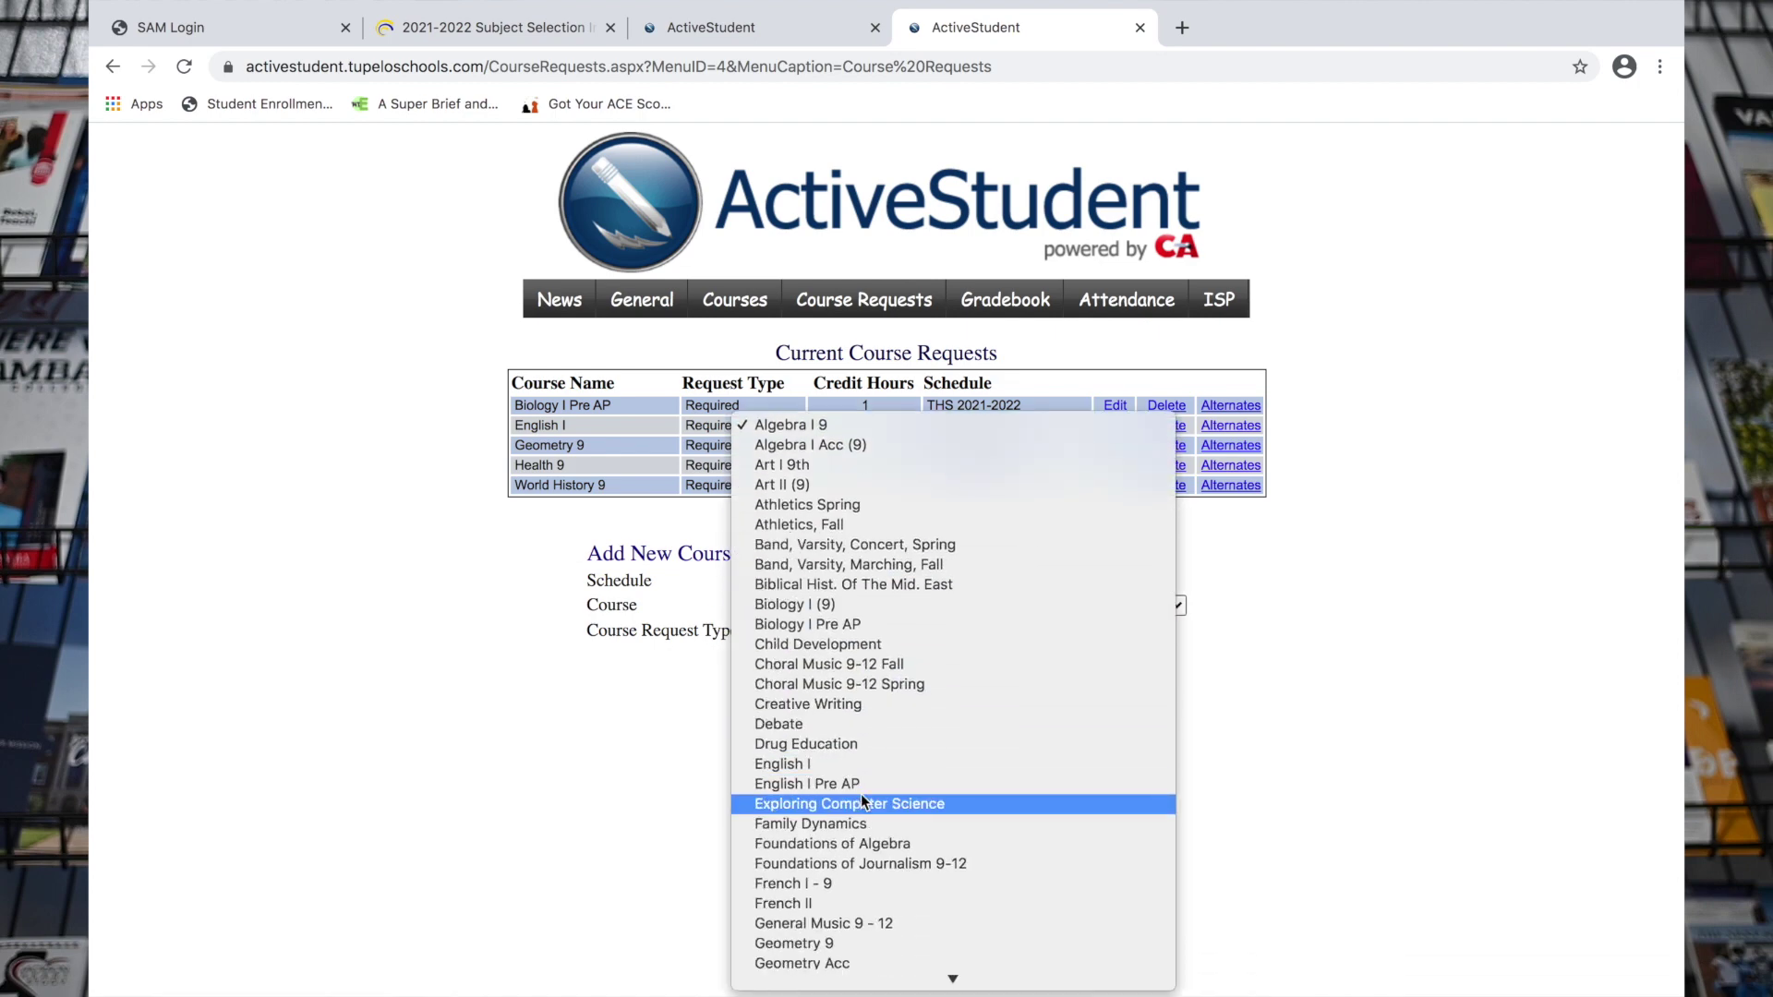
{"action": "left_click", "coordinate": [872, 842]}
{"action": "left_click", "coordinate": [857, 606]}
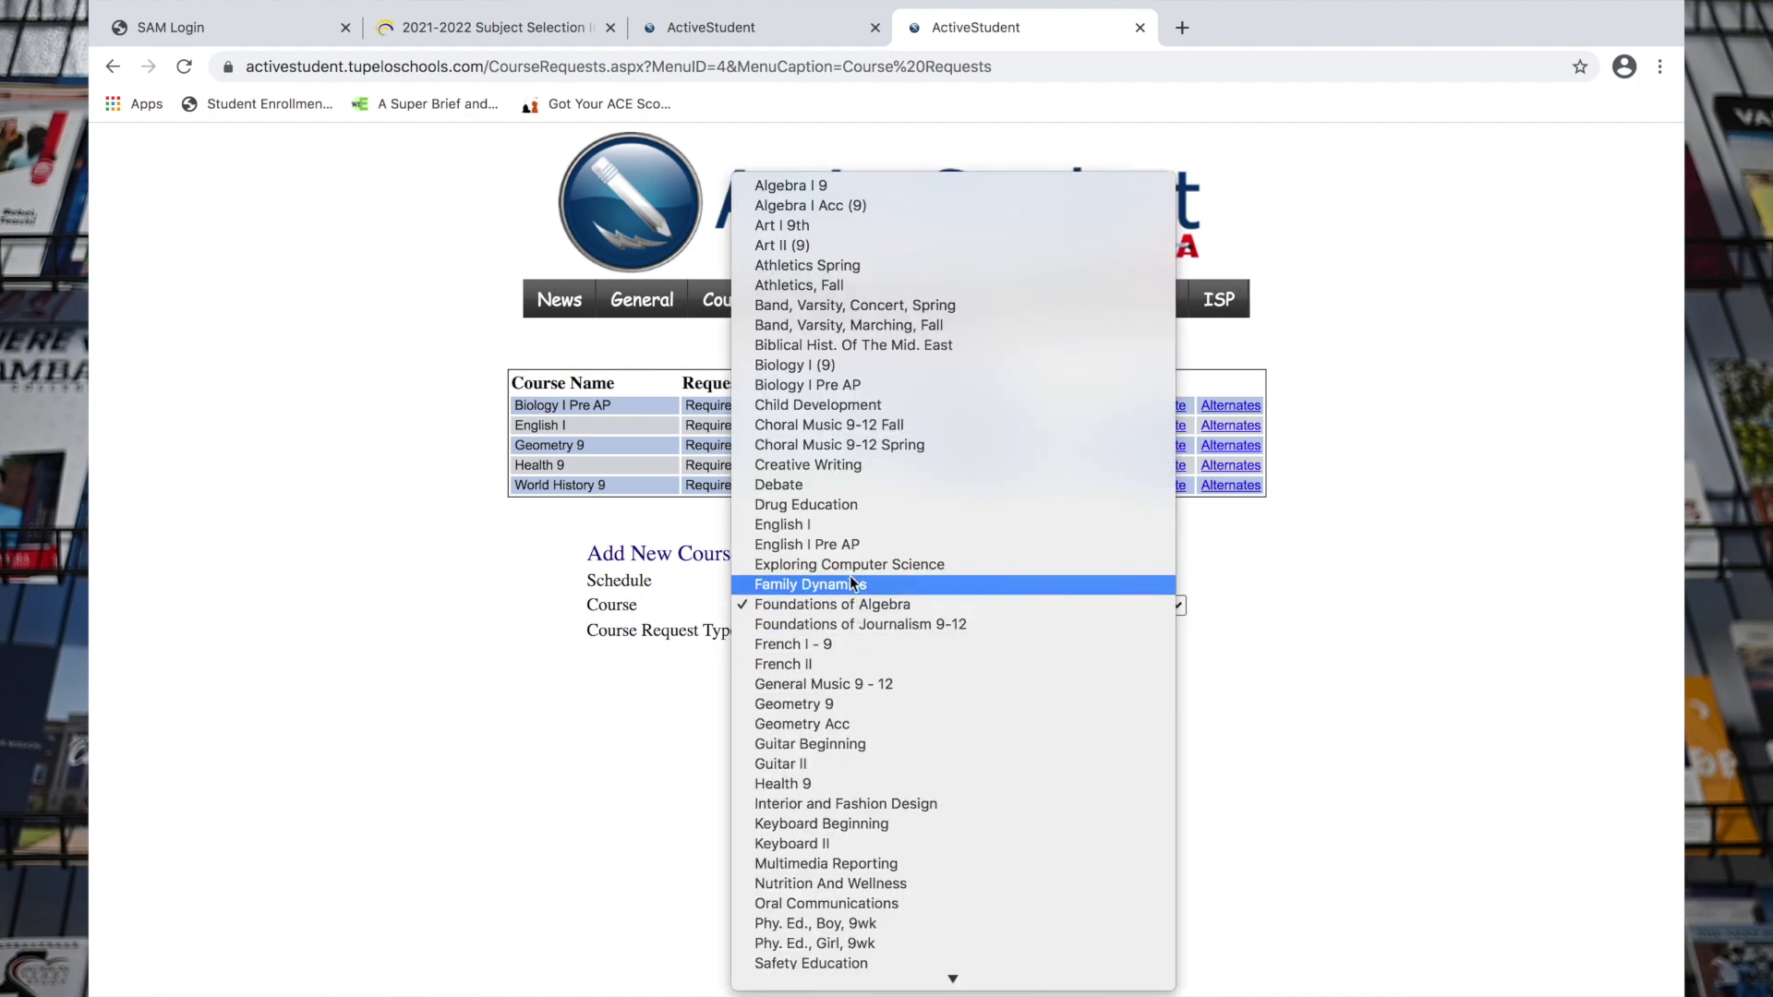
{"action": "left_click", "coordinate": [874, 186]}
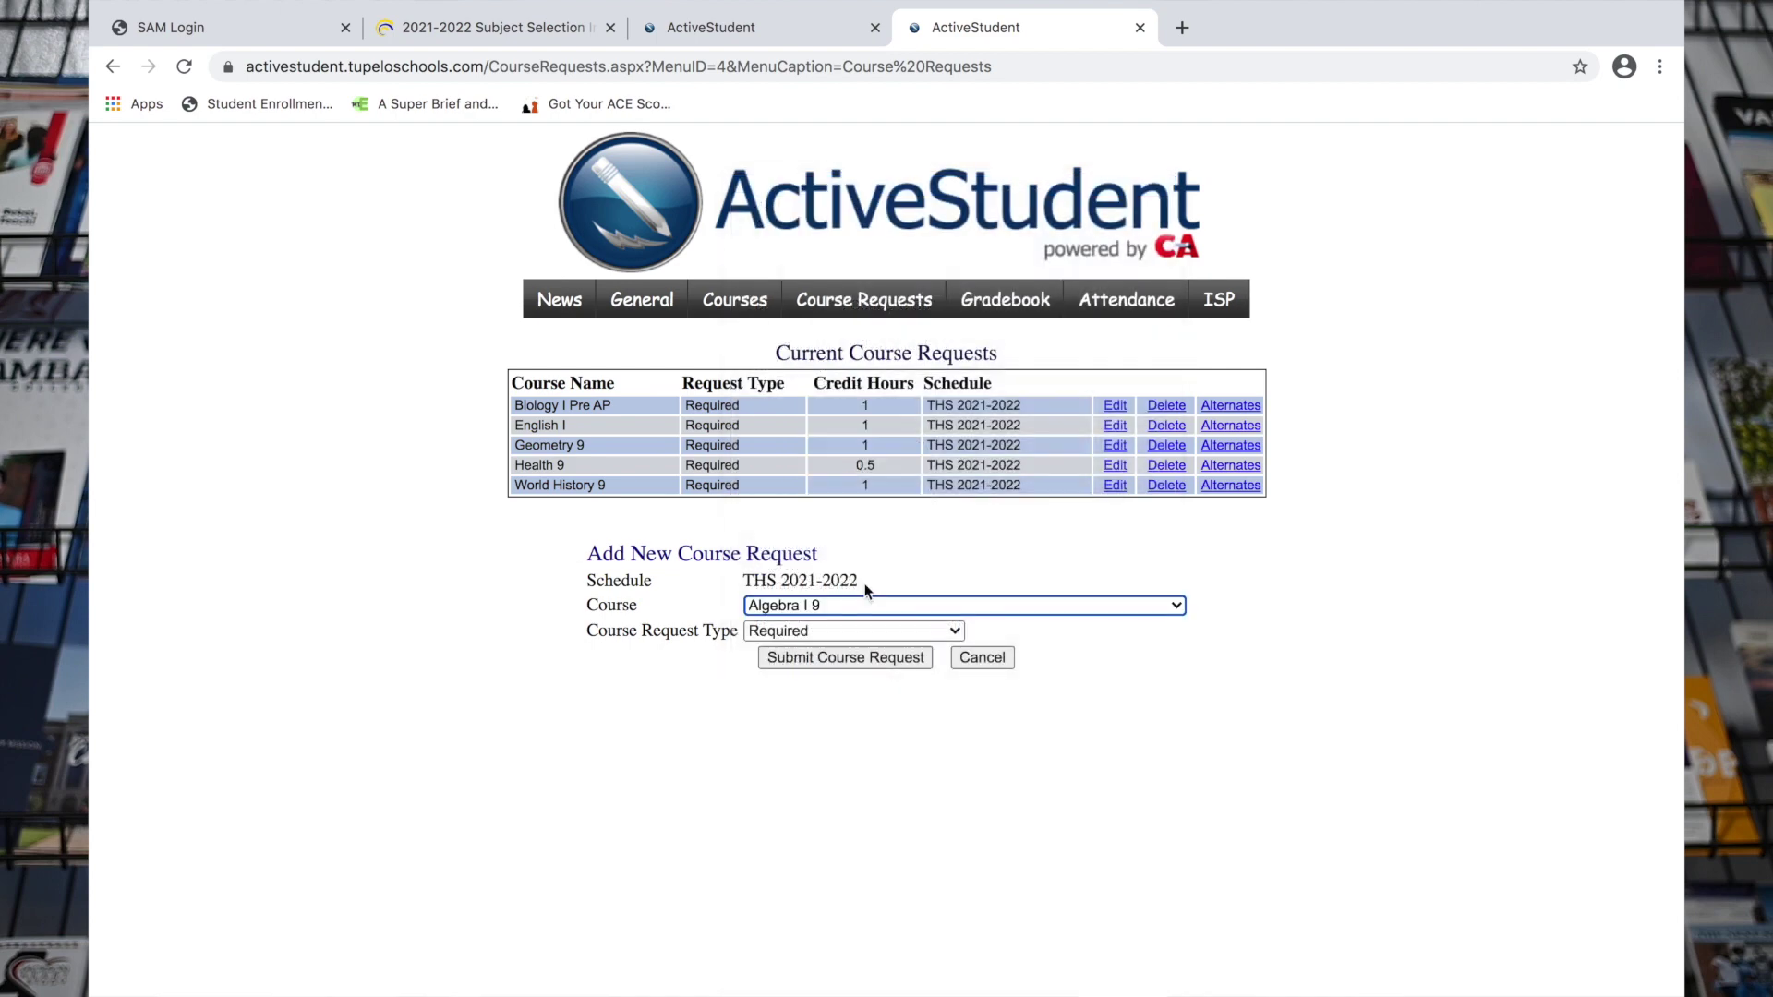
Step: Submit the Algebra I 9 request and delete the Geometry 9 request
{"action": "left_click", "coordinate": [856, 661]}
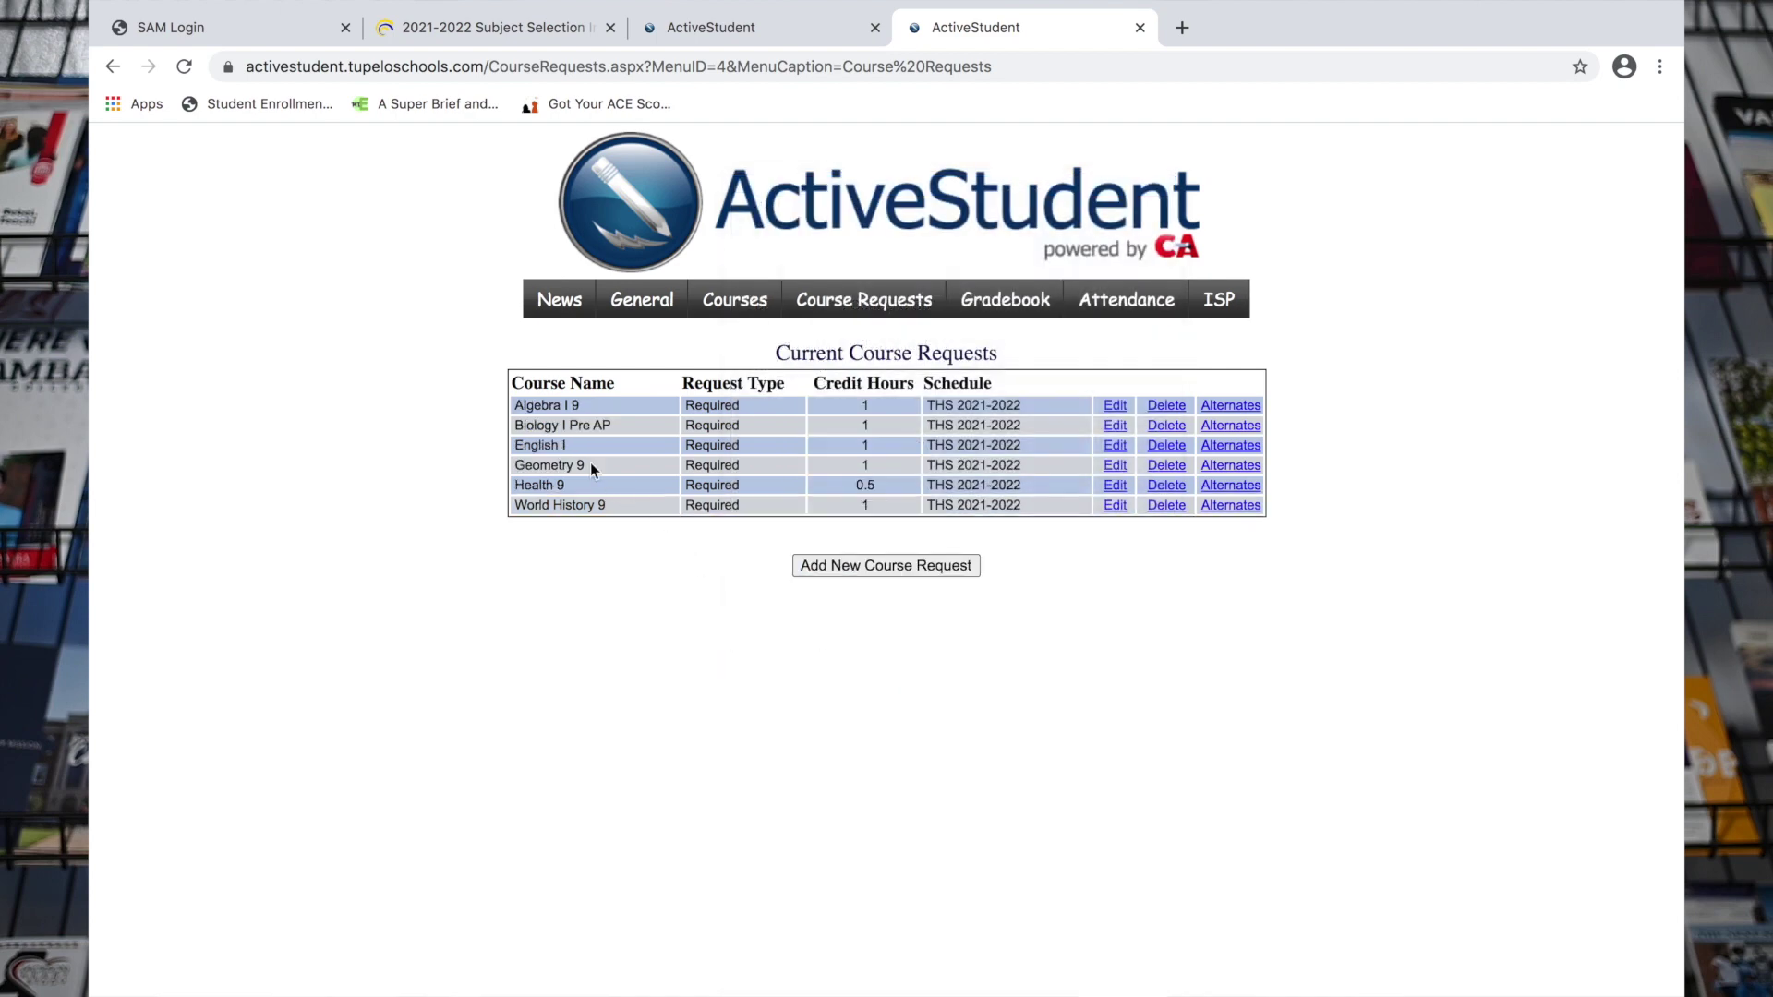
{"action": "left_click", "coordinate": [1166, 466]}
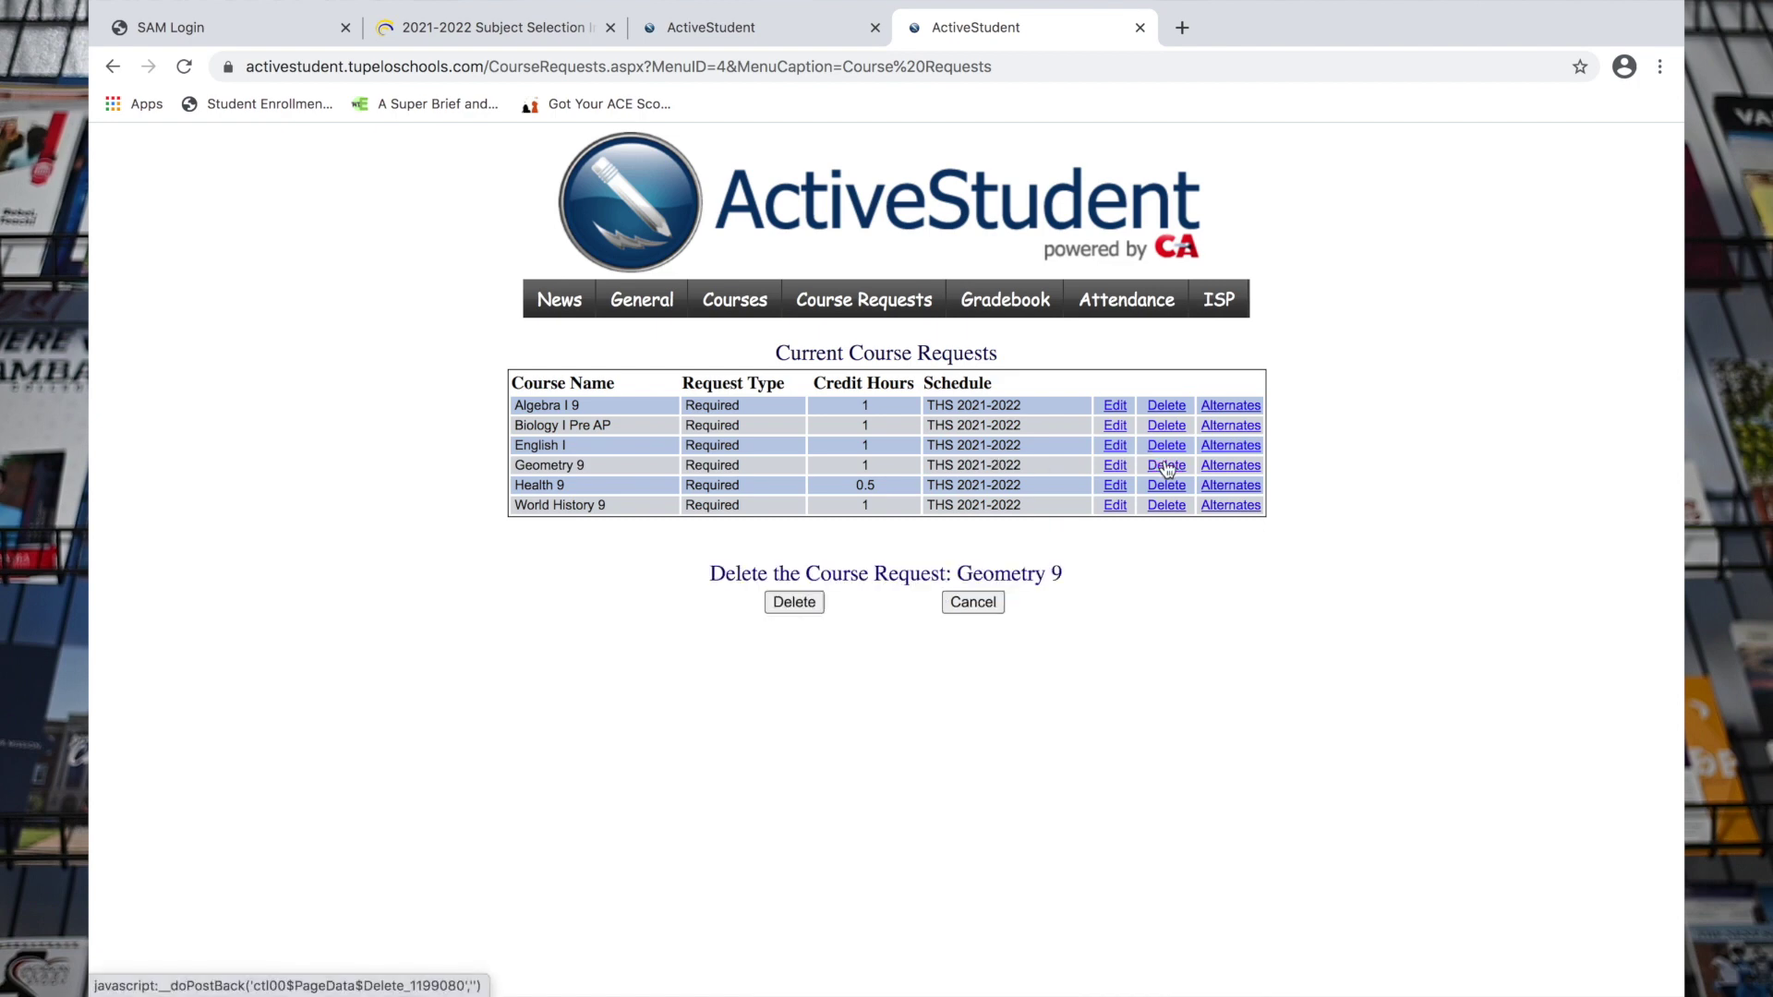
{"action": "left_click", "coordinate": [794, 602]}
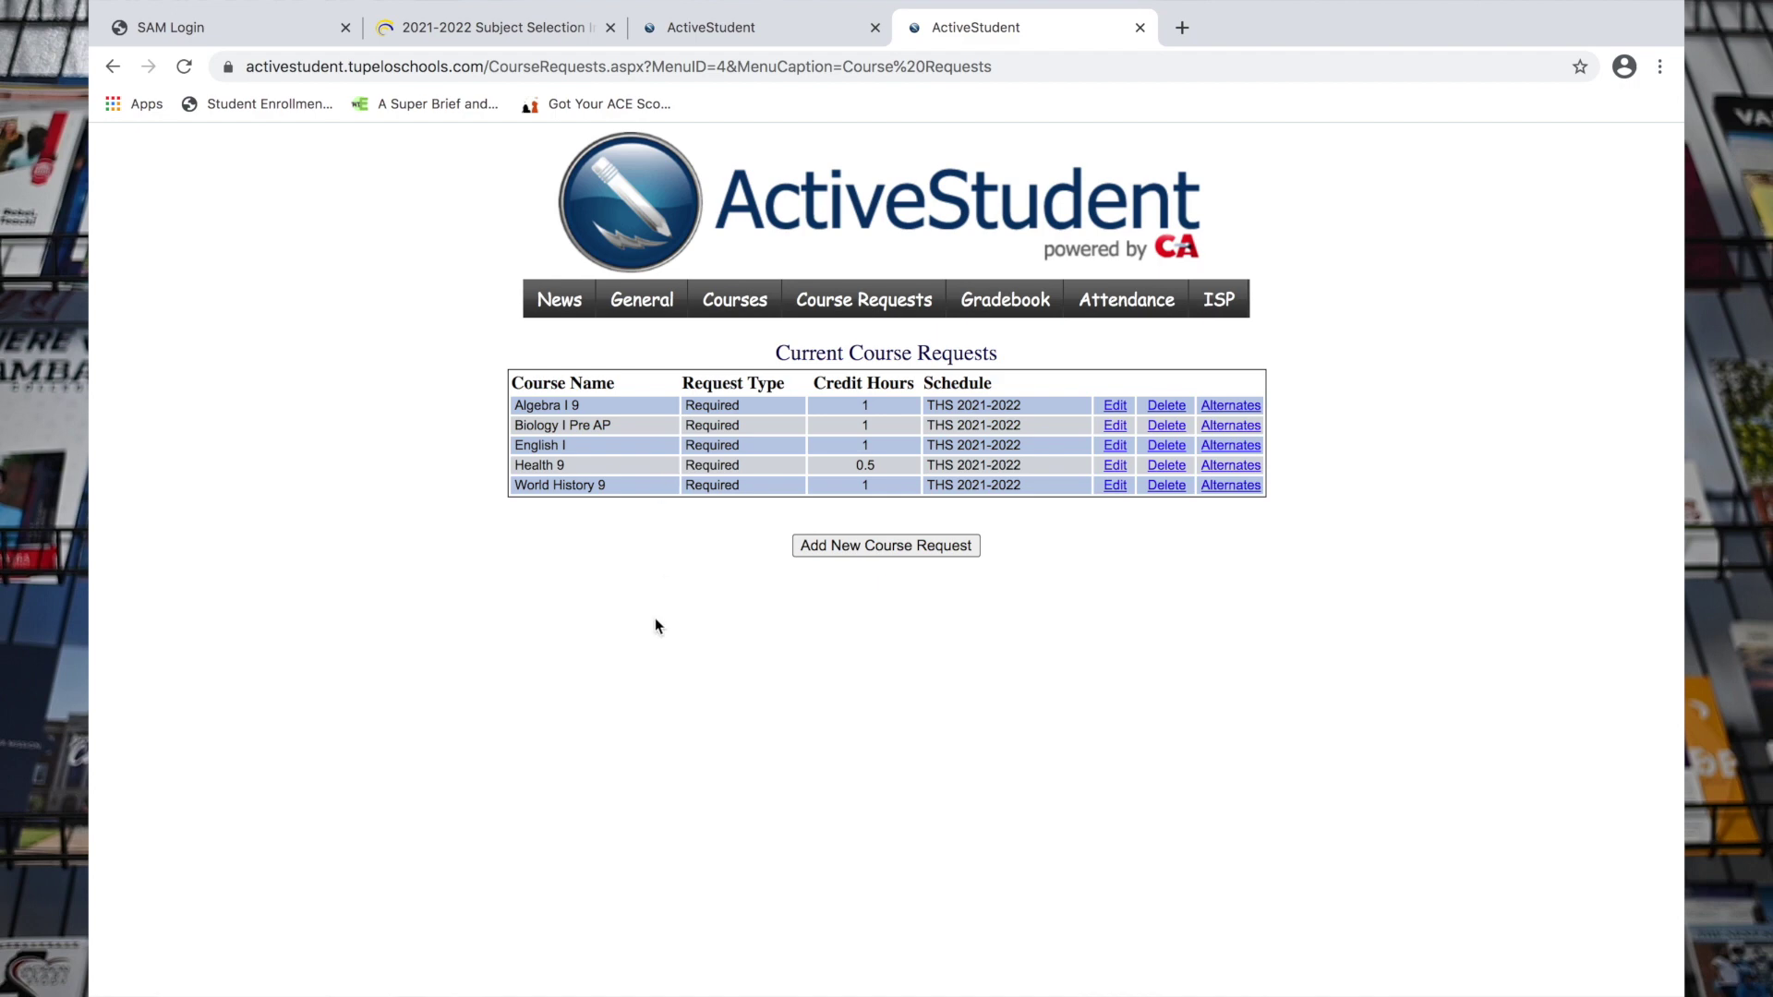
Step: Submit Foundations of Algebra as a new course request, then start deleting it
{"action": "left_click", "coordinate": [875, 546]}
{"action": "left_click", "coordinate": [809, 606]}
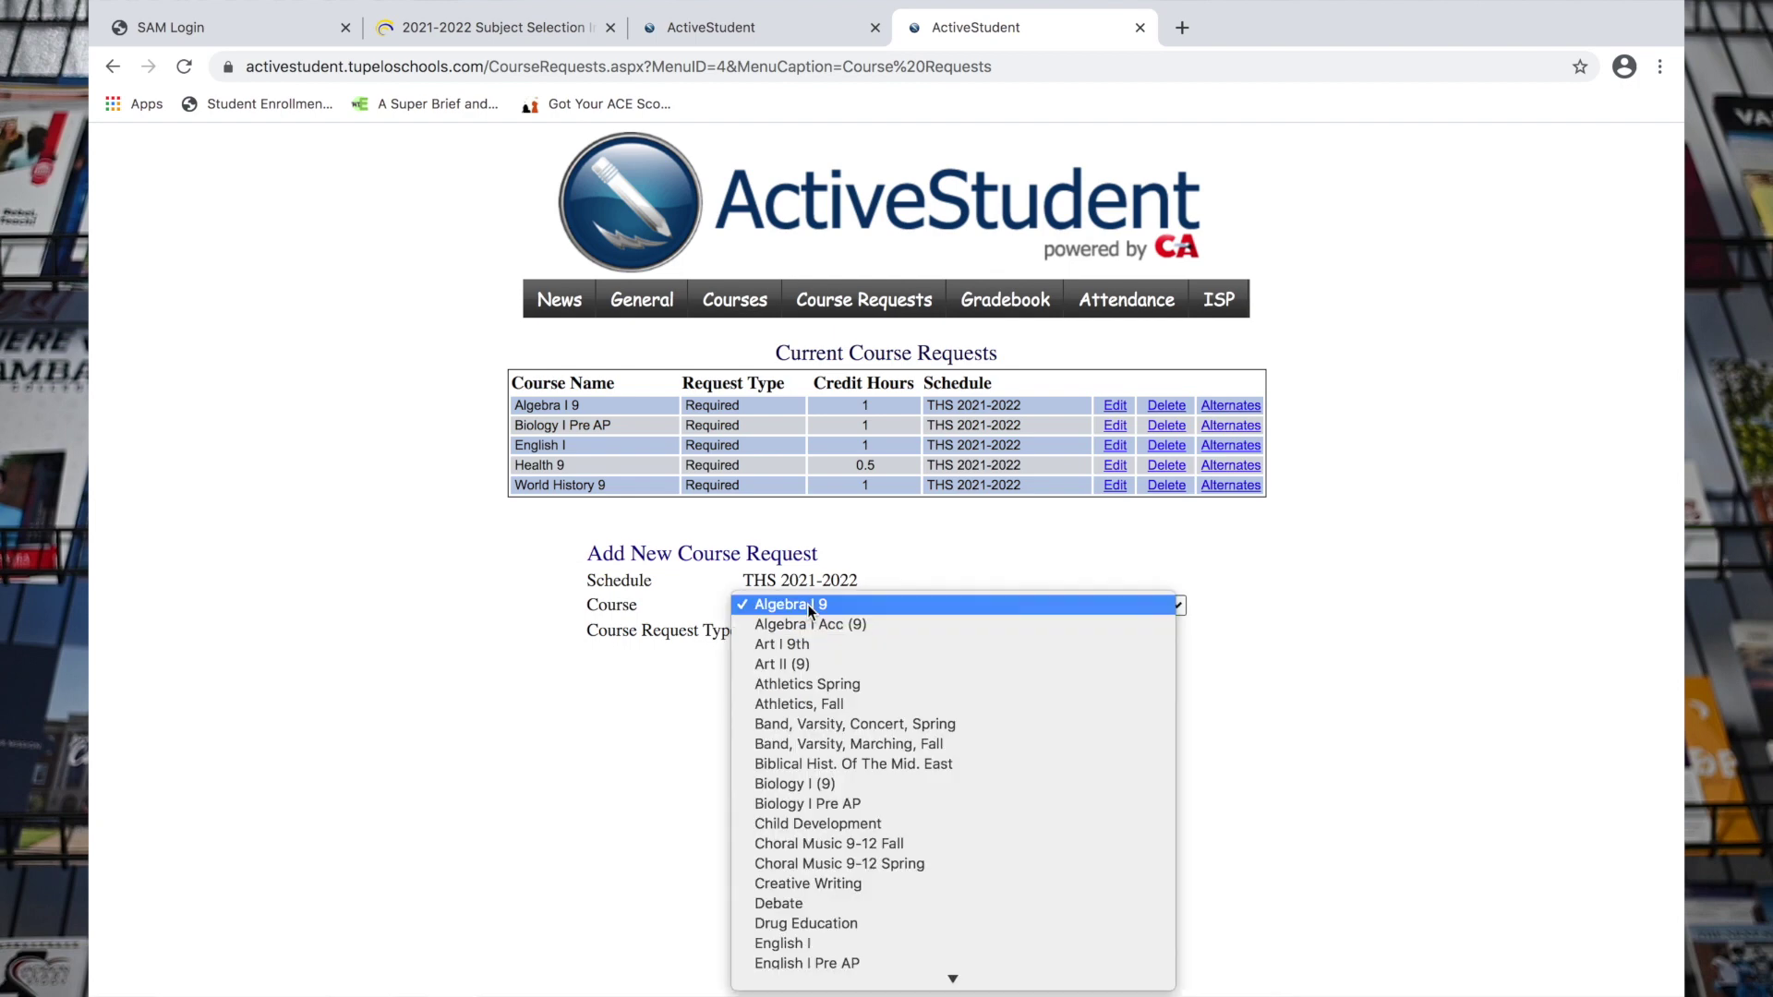
{"action": "scroll", "coordinate": [828, 822], "scroll_direction": "down", "scroll_amount": 10}
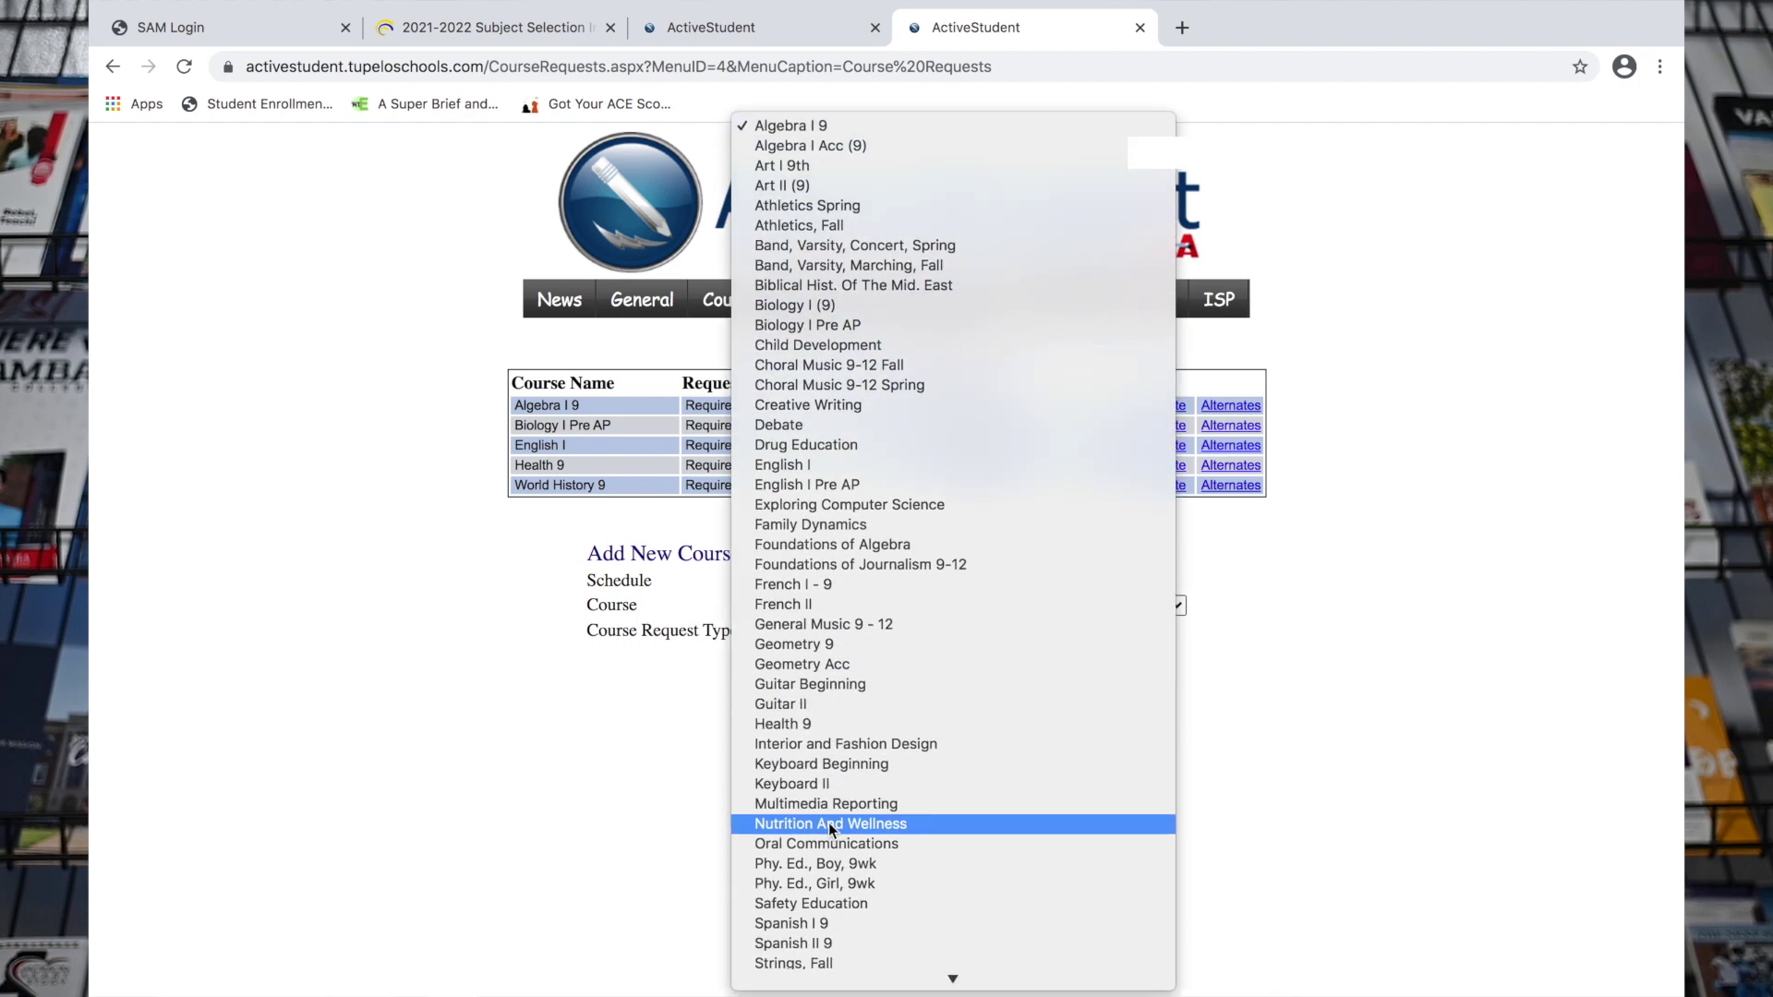
{"action": "left_click", "coordinate": [840, 545]}
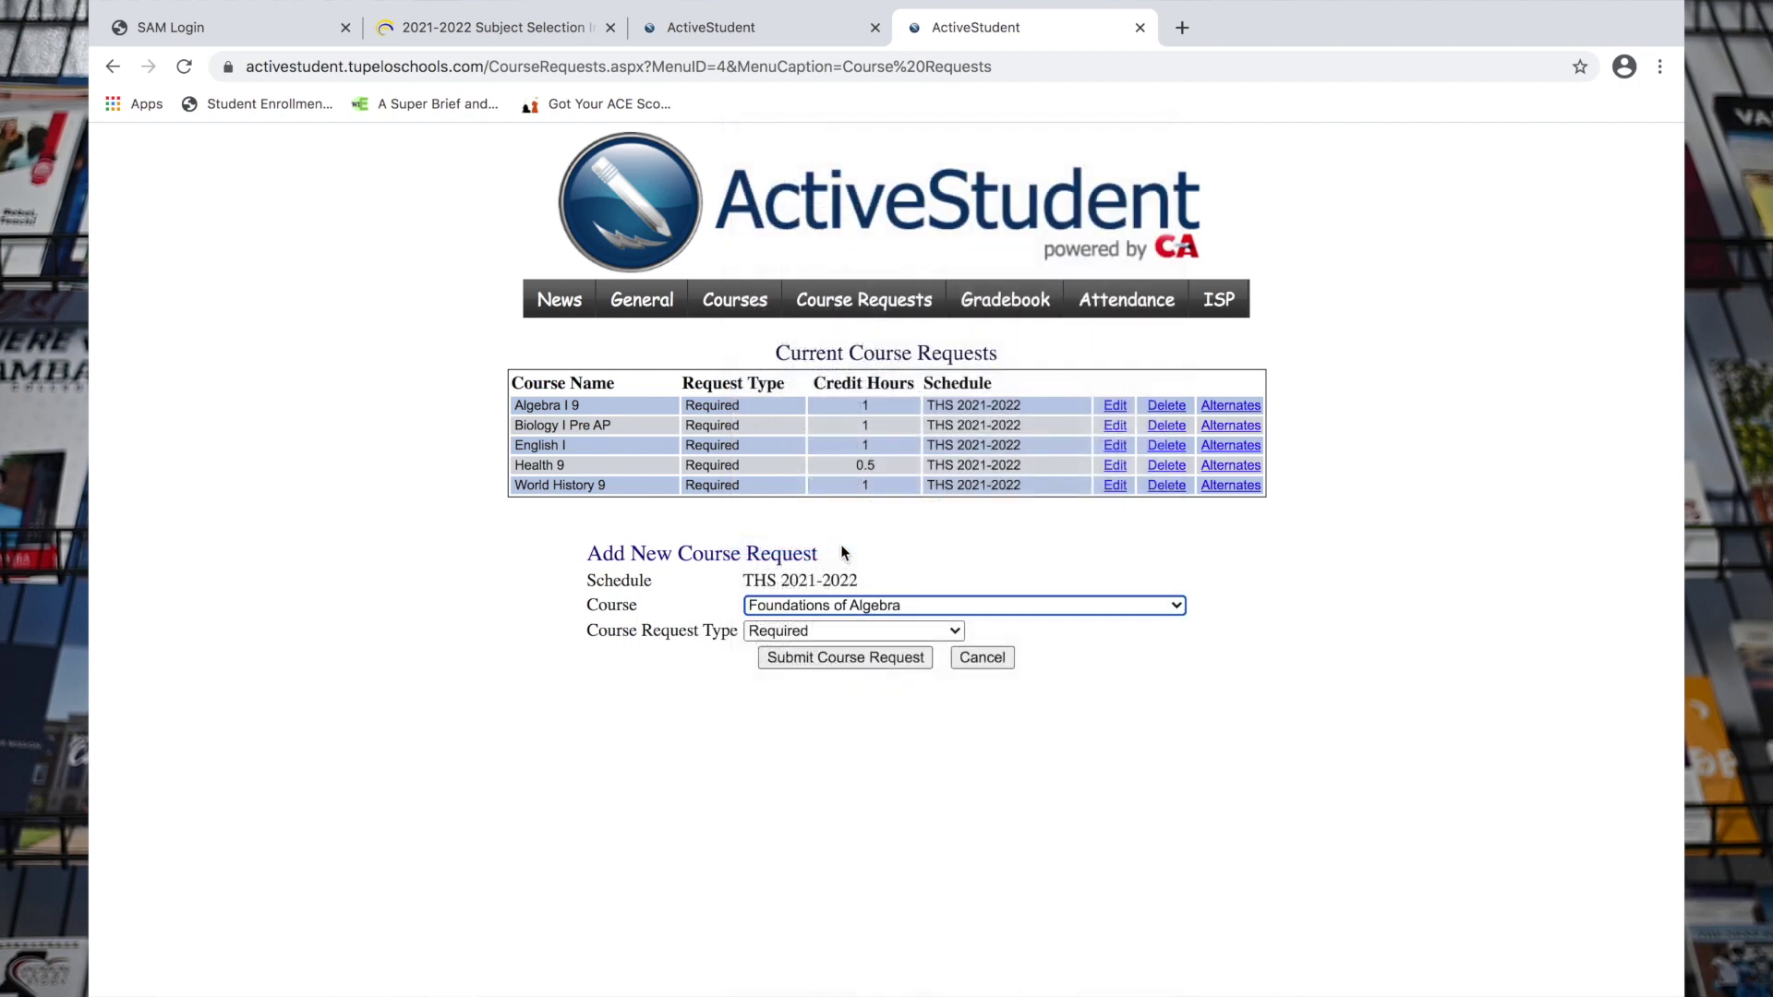
{"action": "left_click", "coordinate": [860, 661]}
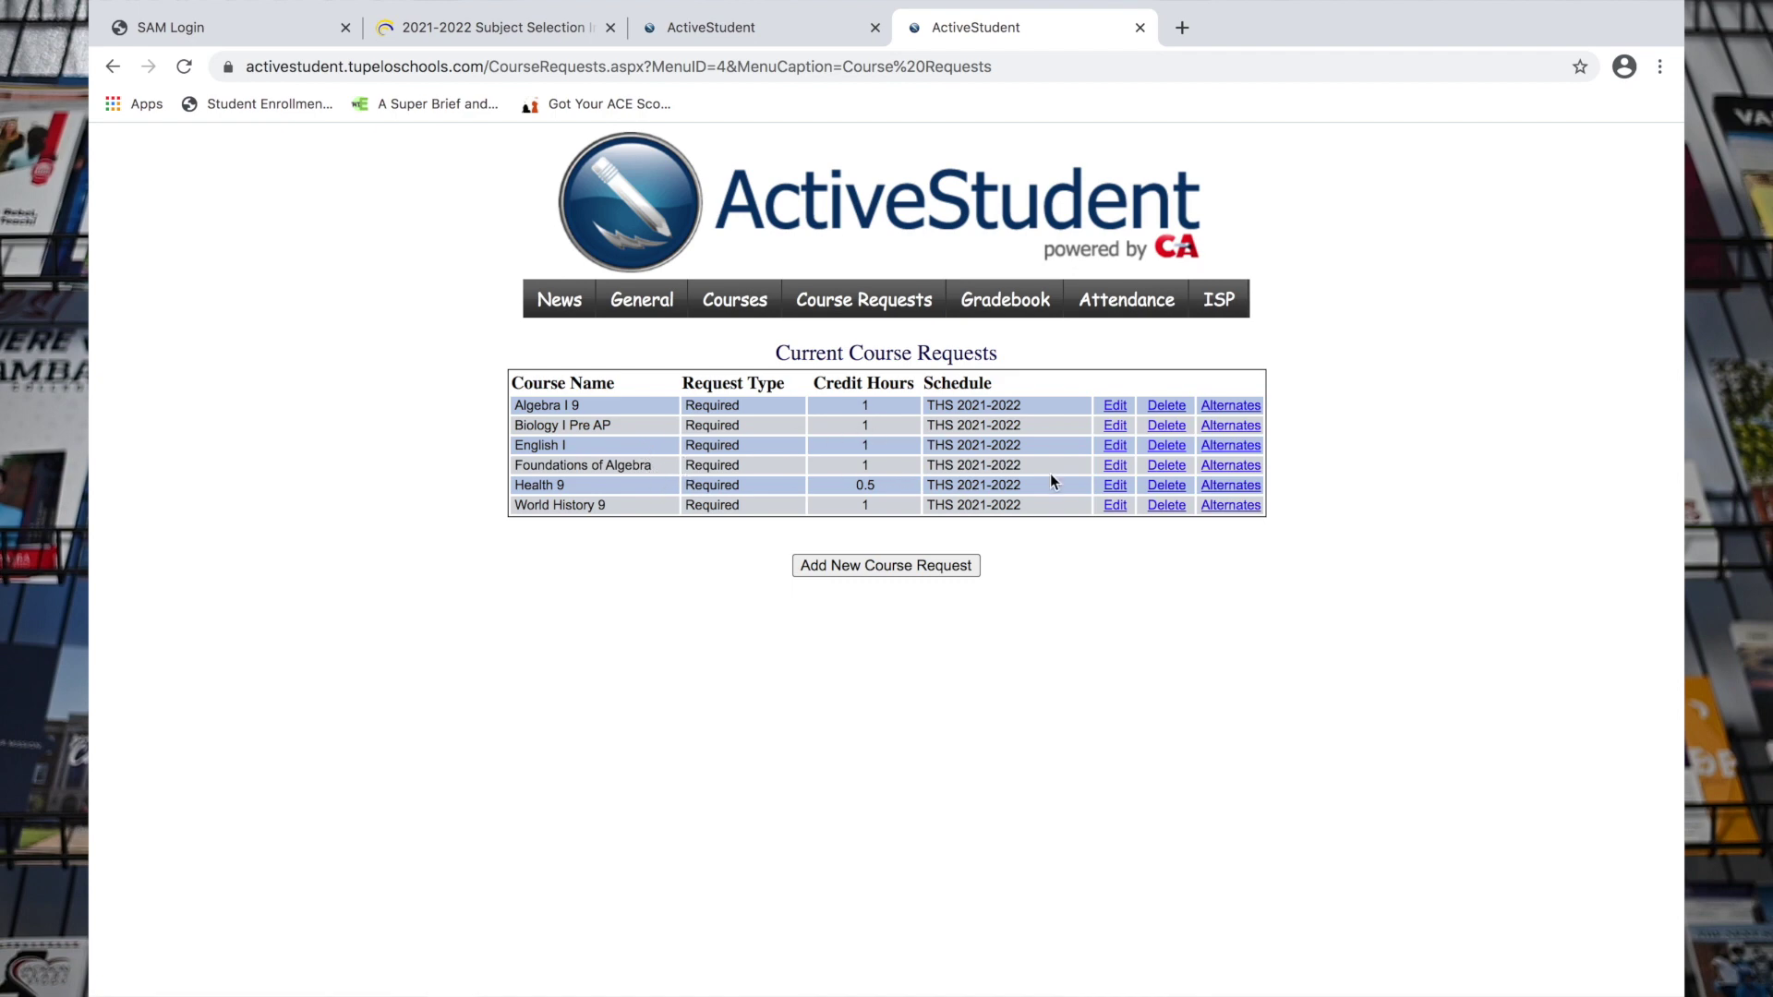
{"action": "left_click", "coordinate": [1165, 466]}
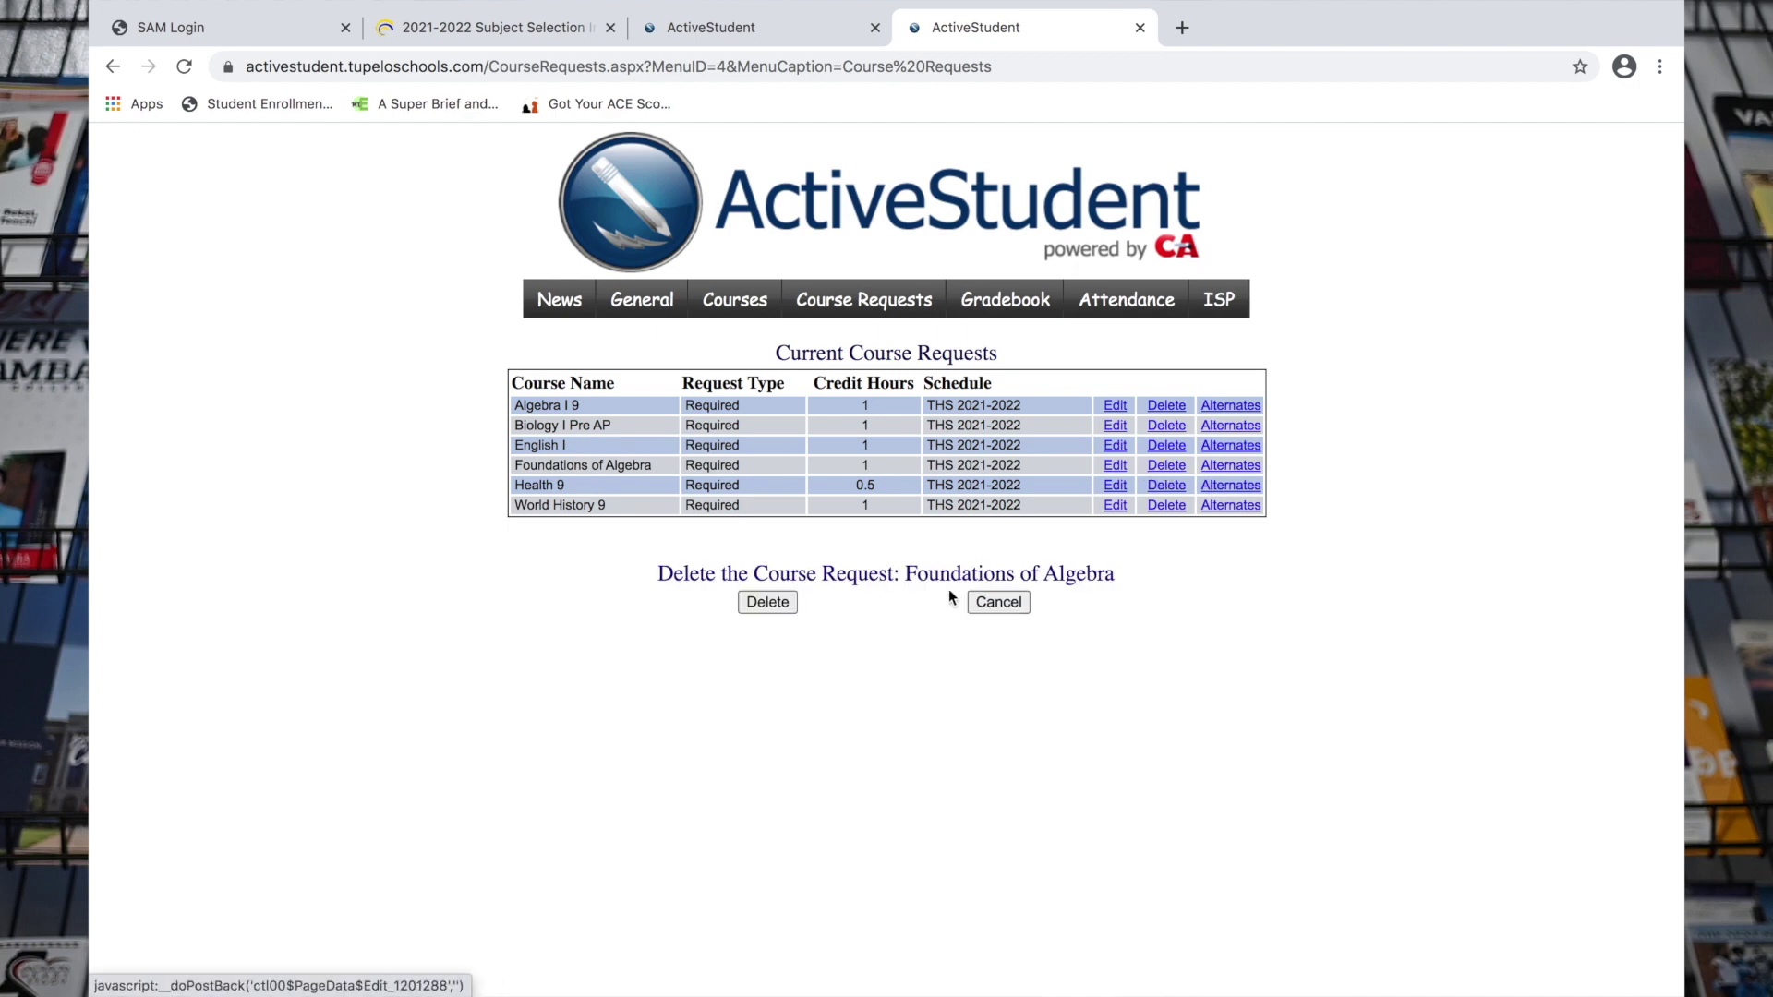
Step: Remove the Foundations of Algebra and Algebra I 9 course requests
{"action": "left_click", "coordinate": [772, 604]}
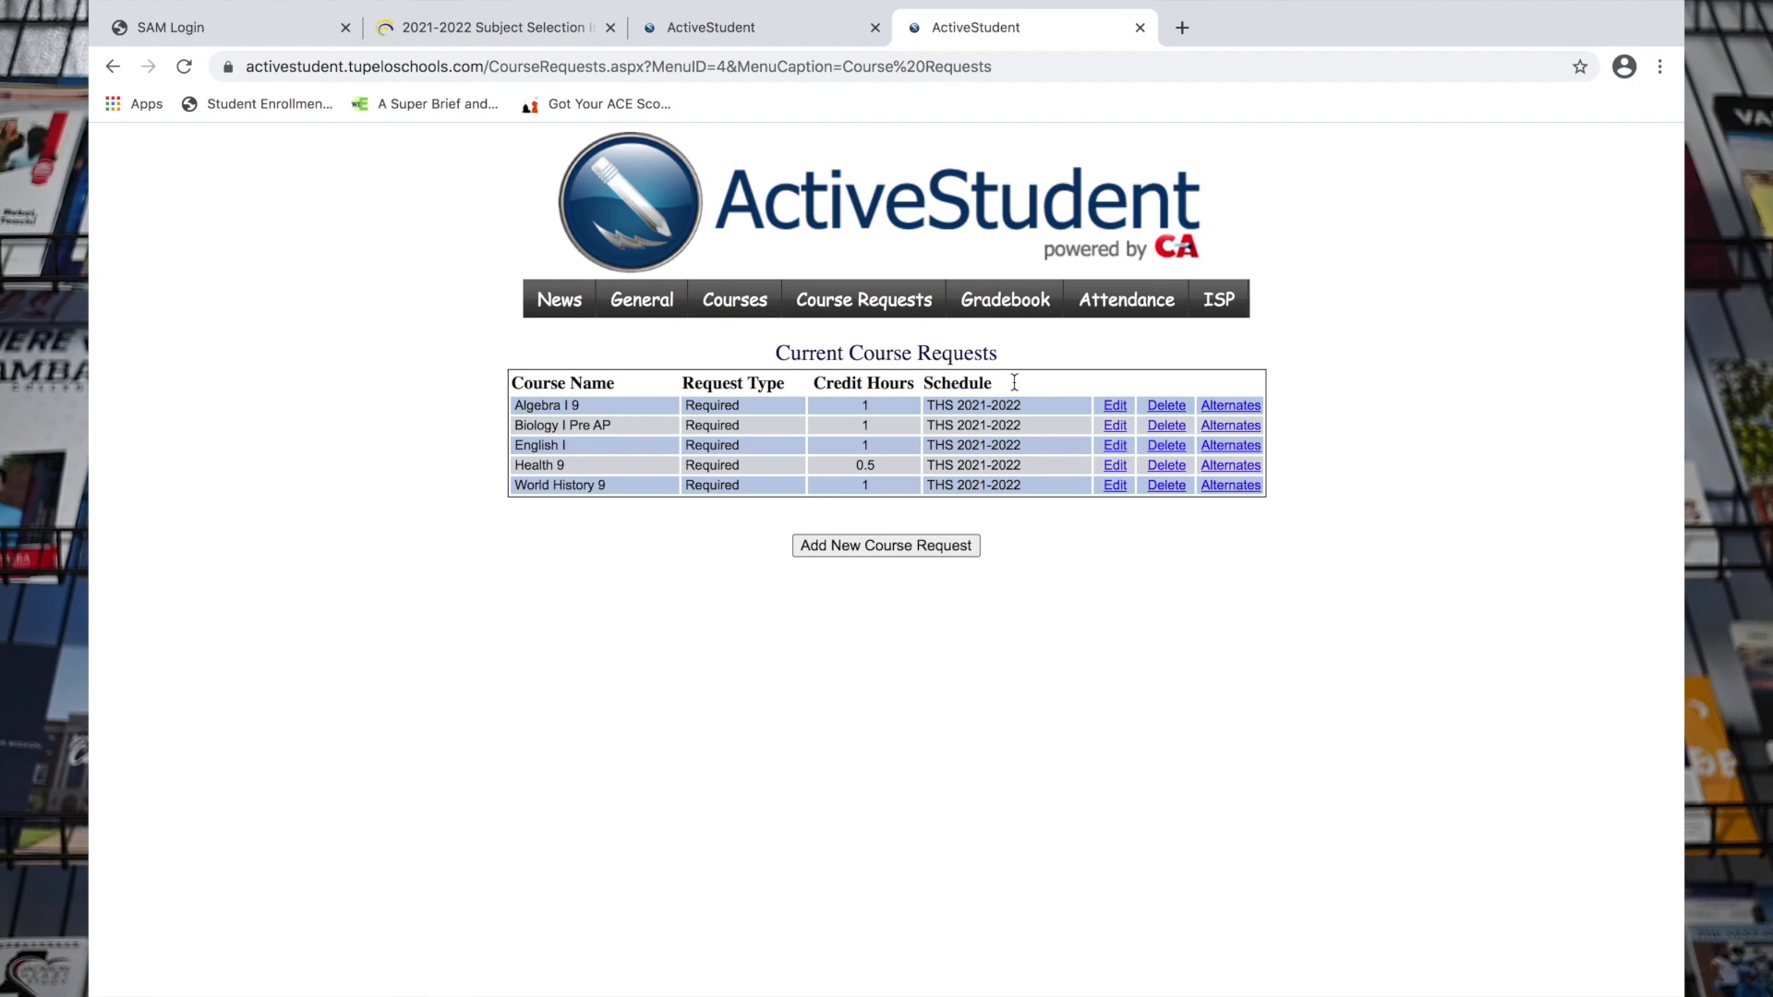
{"action": "left_click", "coordinate": [1167, 407]}
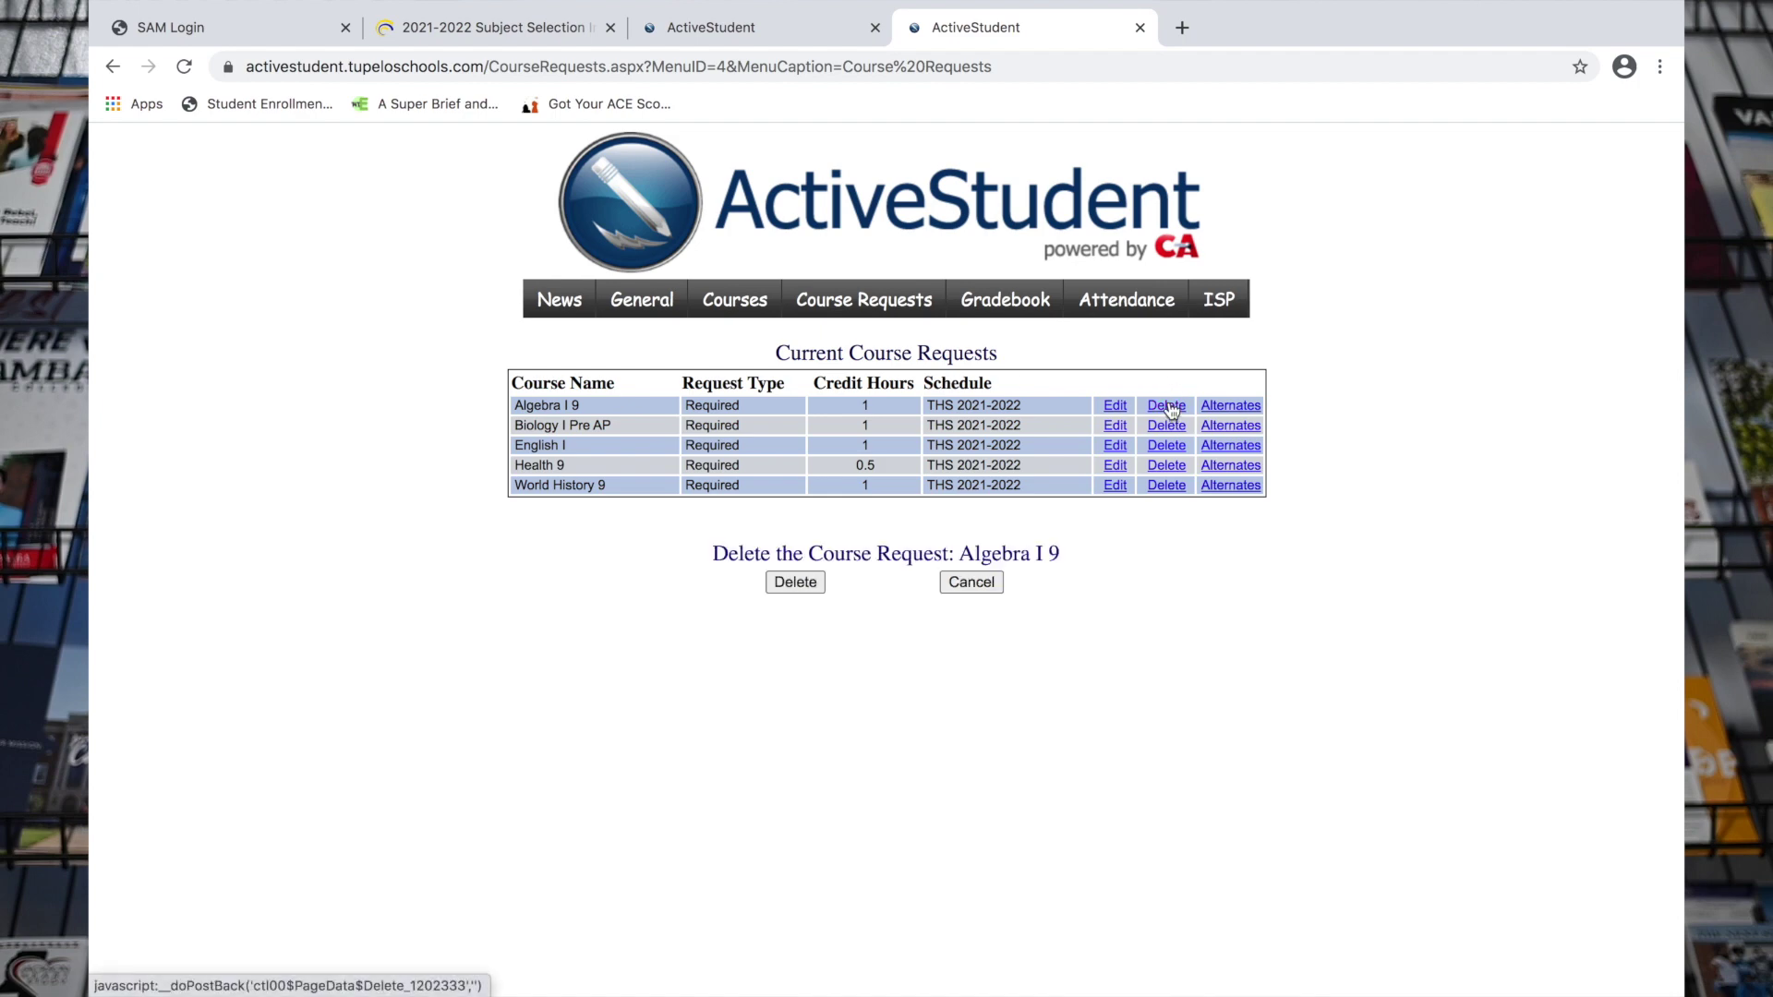
{"action": "left_click", "coordinate": [792, 582]}
Step: Submit a new course request for Algebra I Acc (9)
{"action": "left_click", "coordinate": [868, 521]}
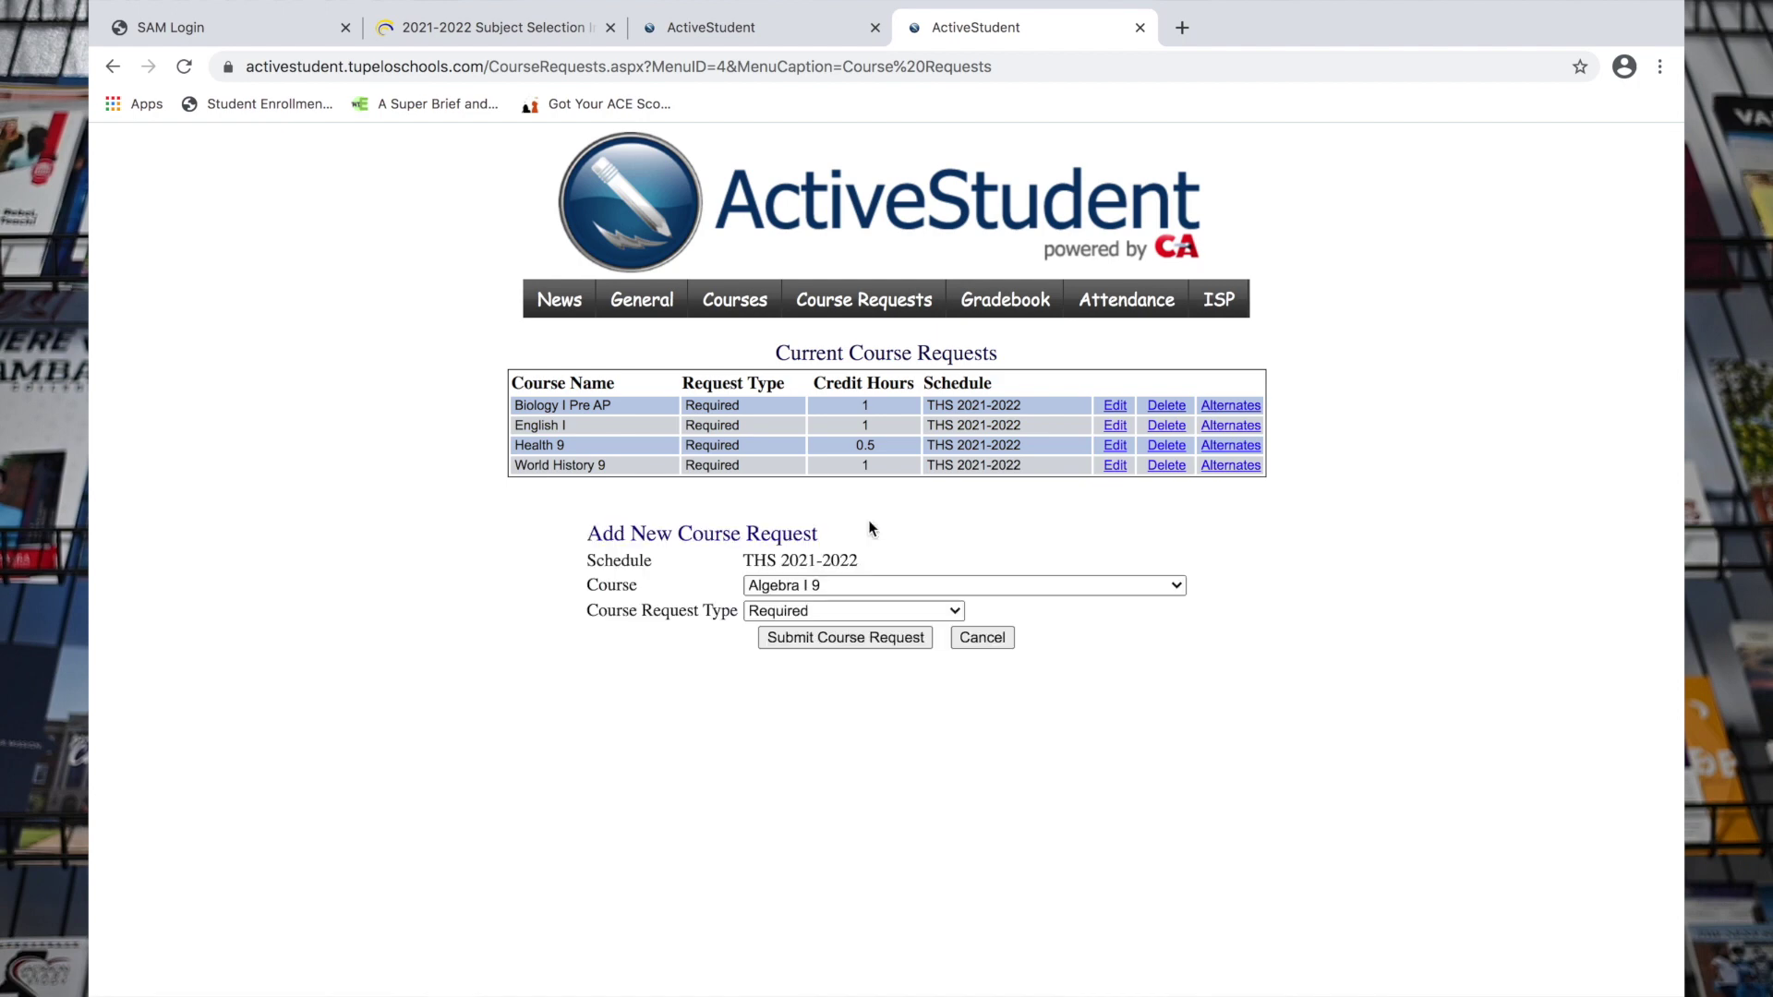
{"action": "left_click", "coordinate": [859, 593]}
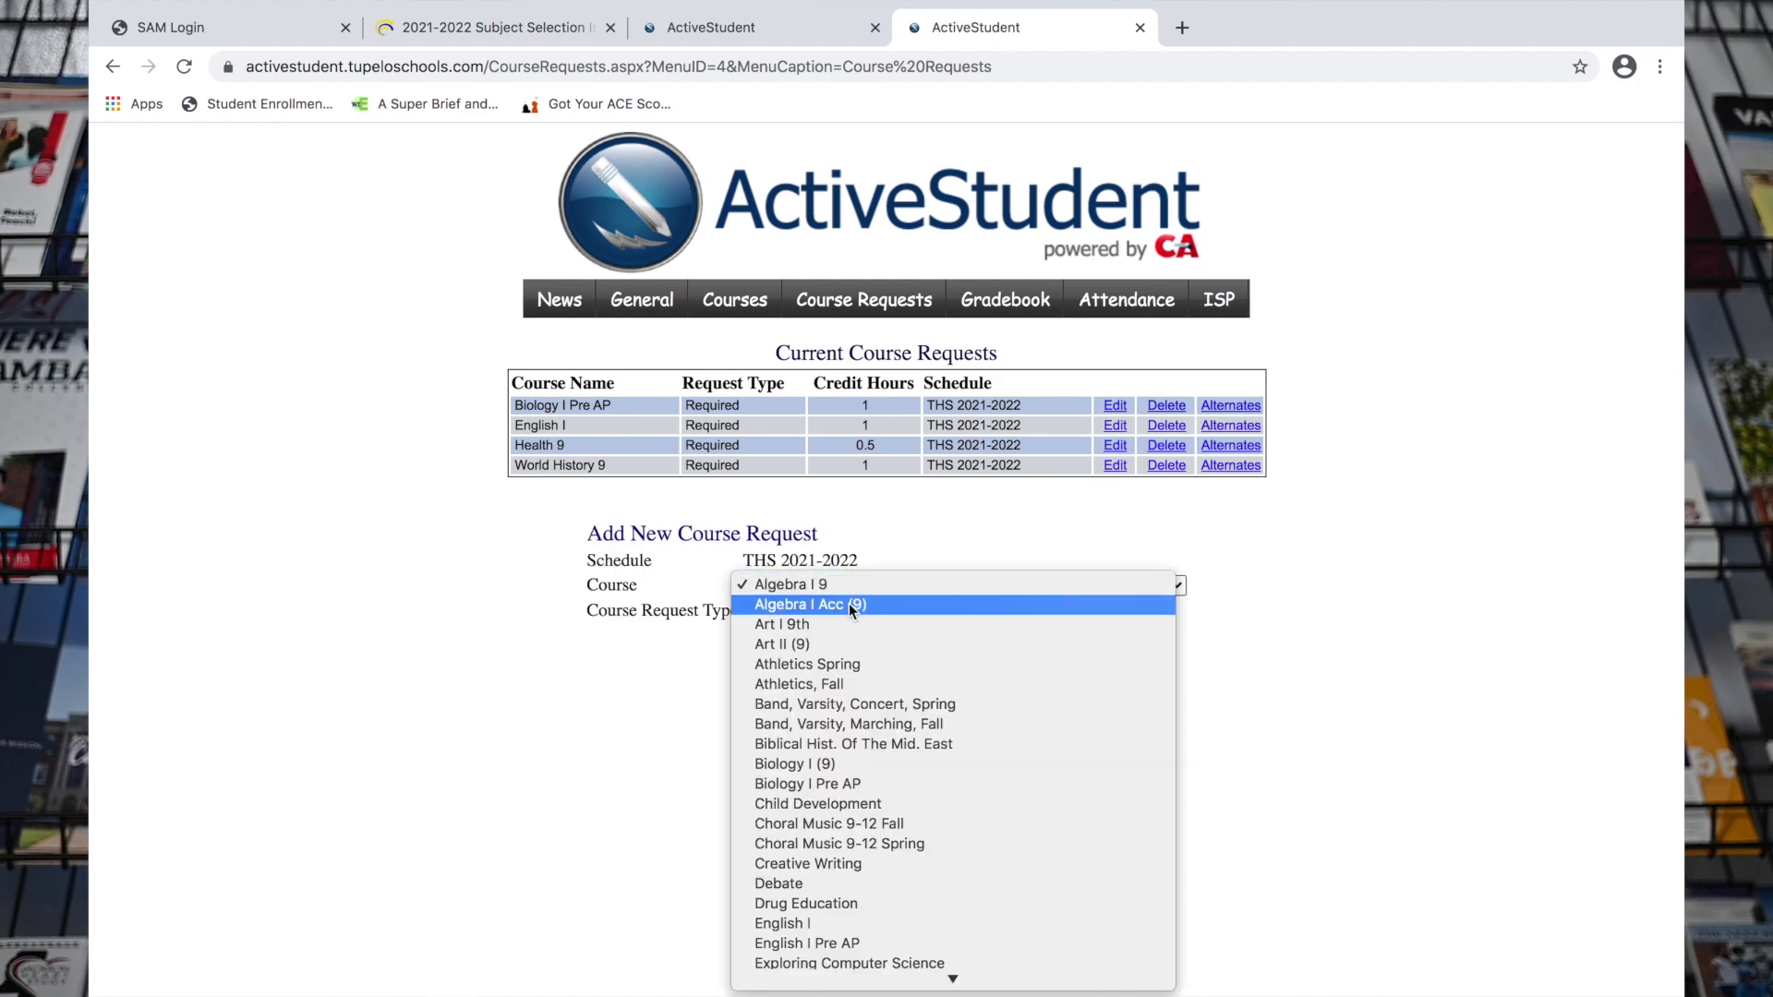
{"action": "left_click", "coordinate": [850, 602]}
{"action": "left_click", "coordinate": [859, 638]}
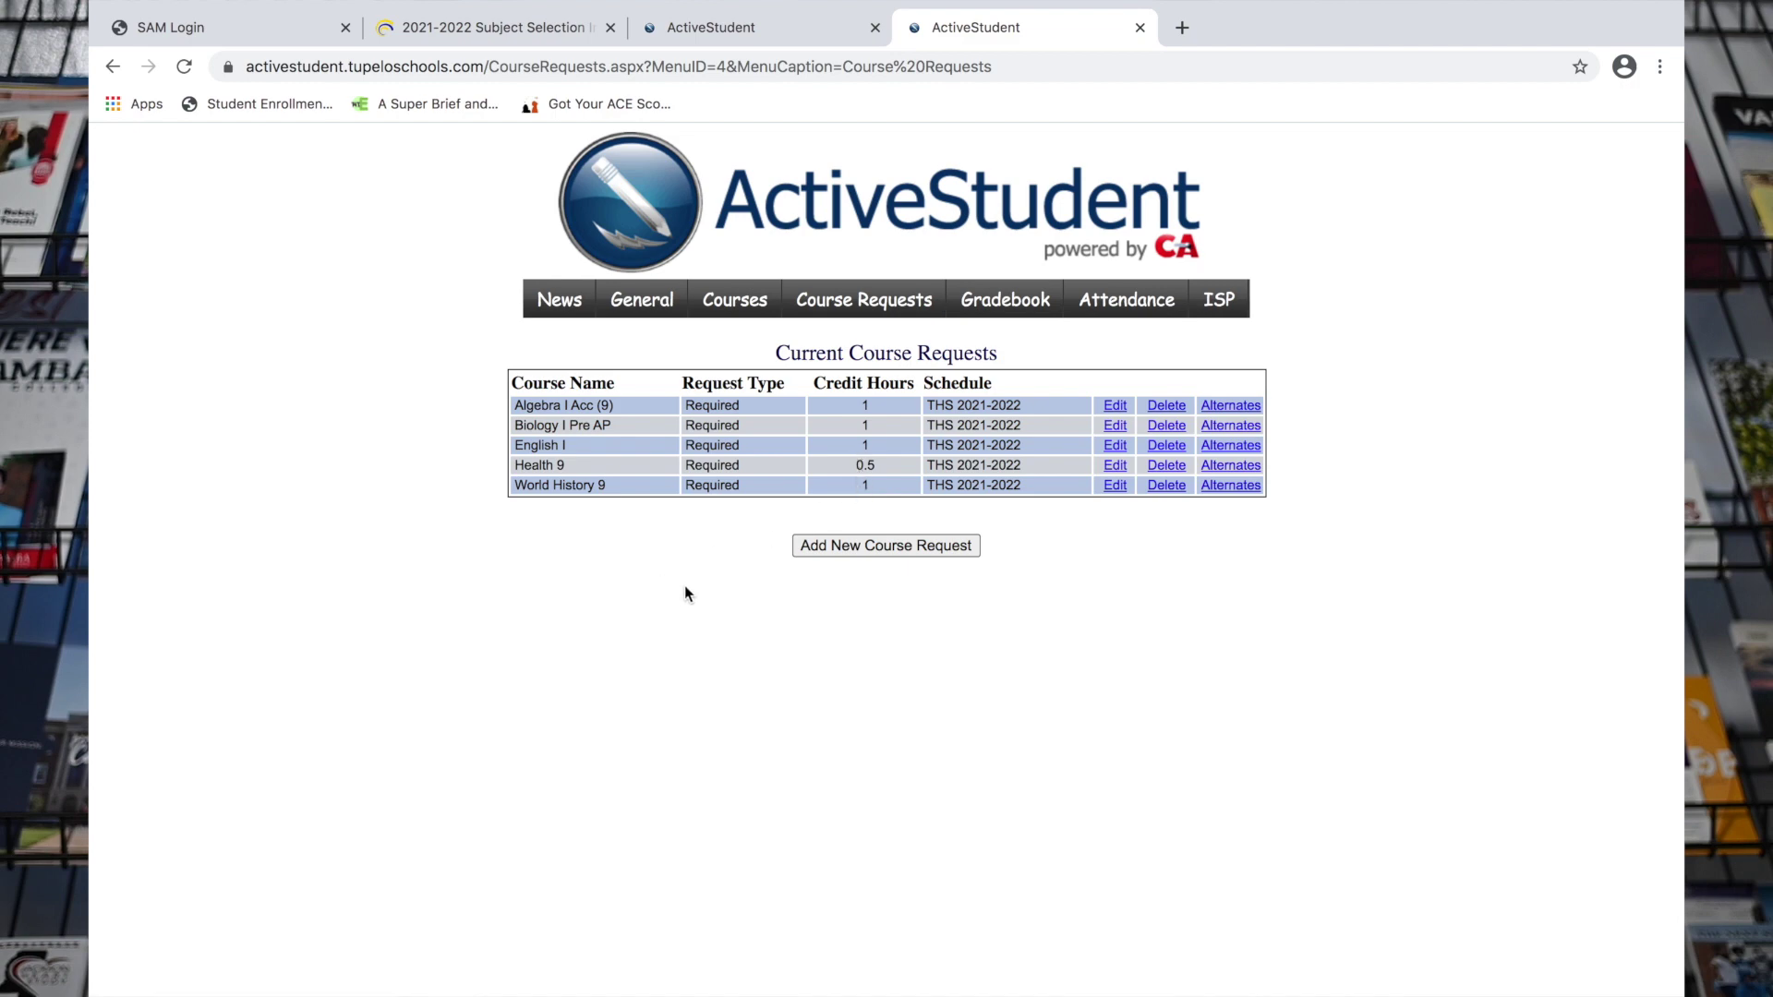
Step: Add Choral Music 9-12 Fall as a new course request and submit it
{"action": "left_click", "coordinate": [860, 547]}
{"action": "left_click", "coordinate": [850, 605]}
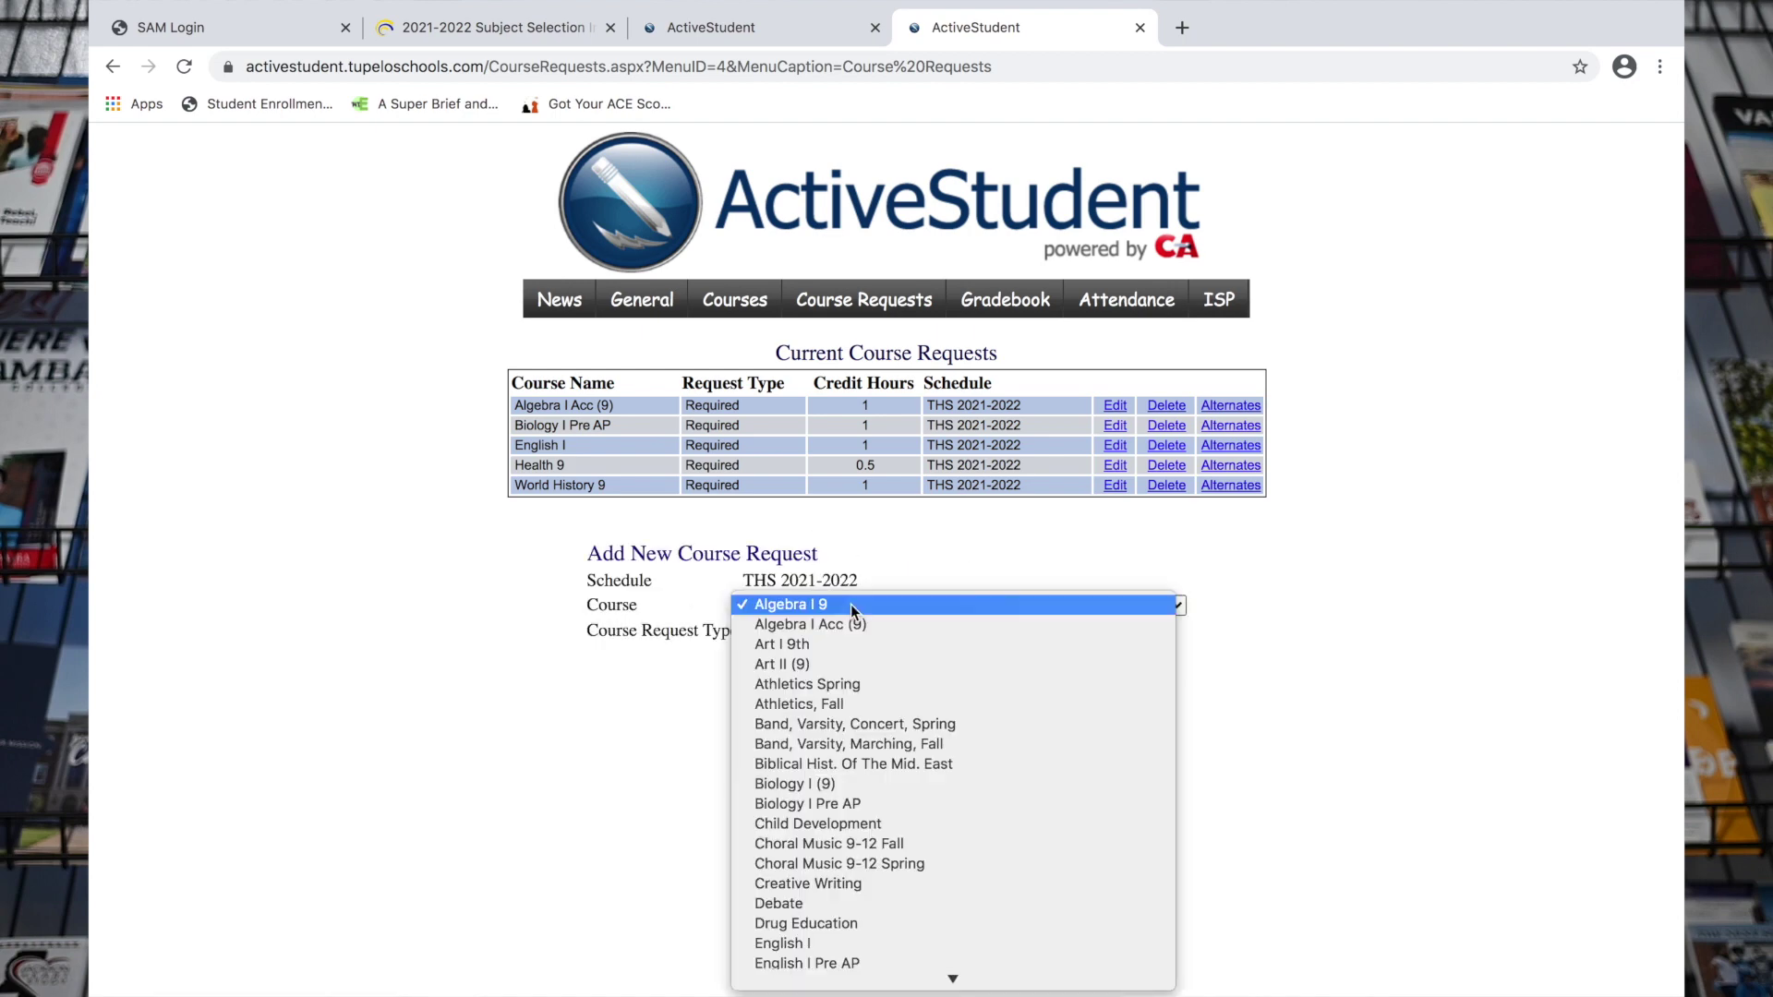
{"action": "scroll", "coordinate": [918, 763], "scroll_direction": "down", "scroll_amount": 5}
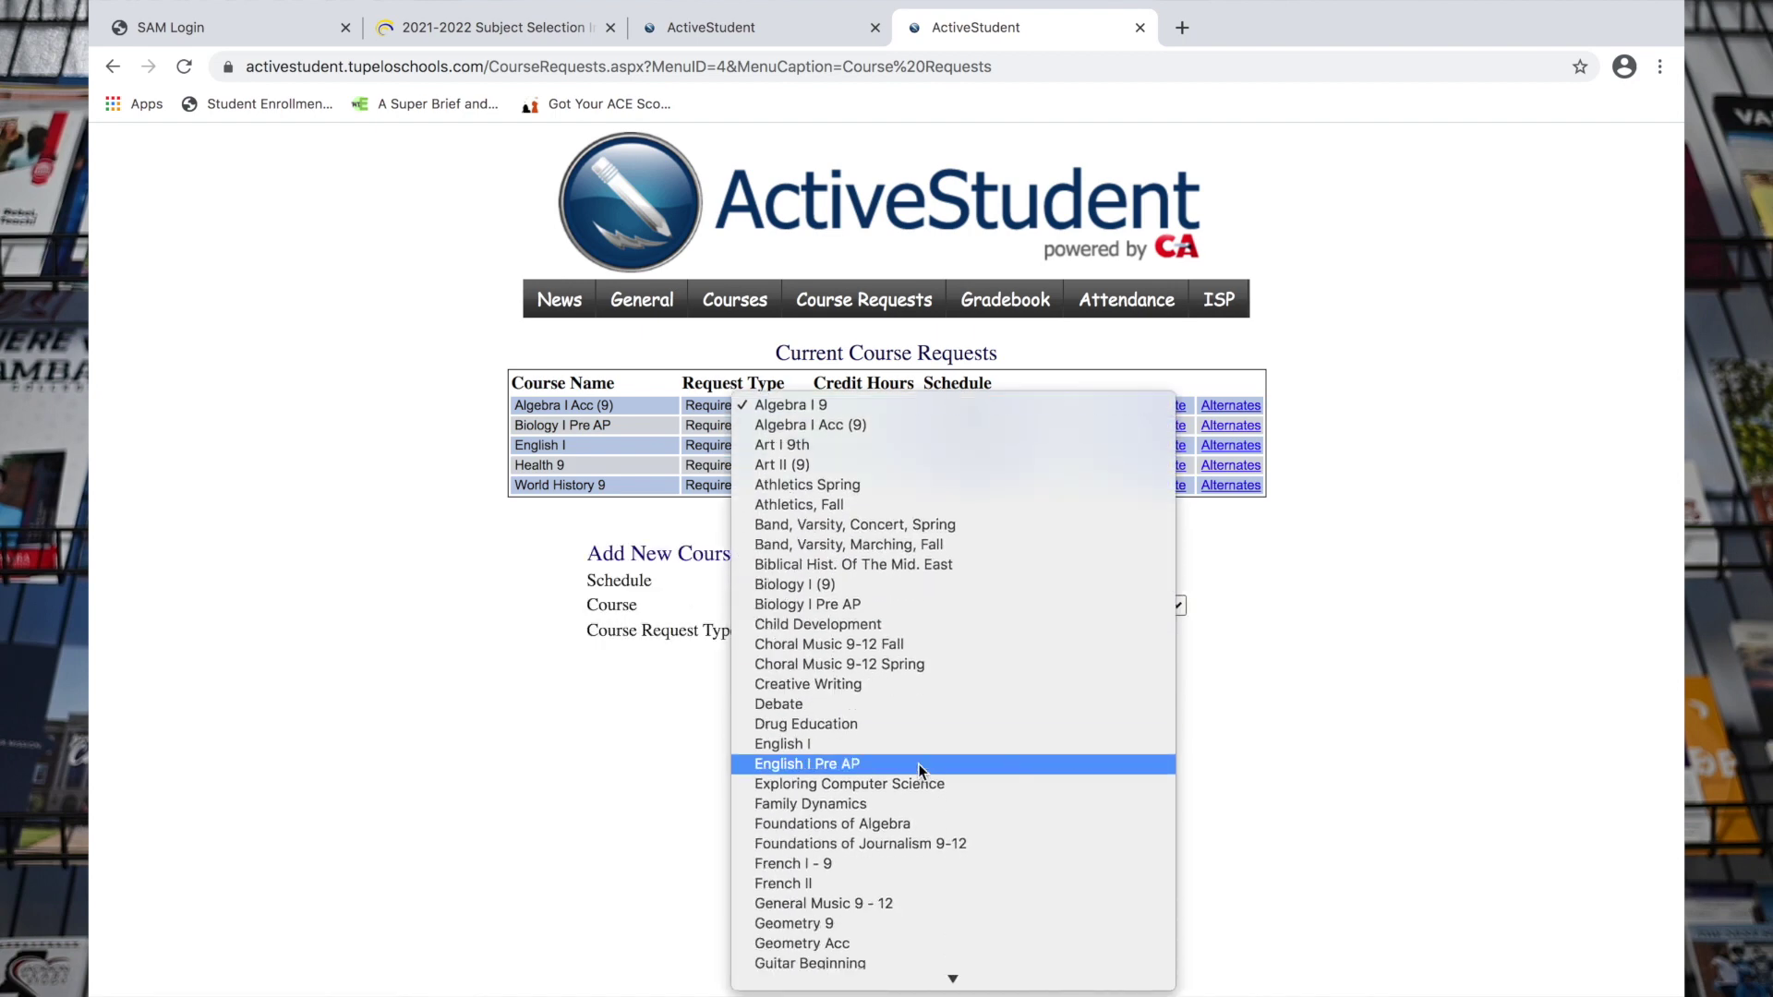
{"action": "scroll", "coordinate": [918, 763], "scroll_direction": "down", "scroll_amount": 5}
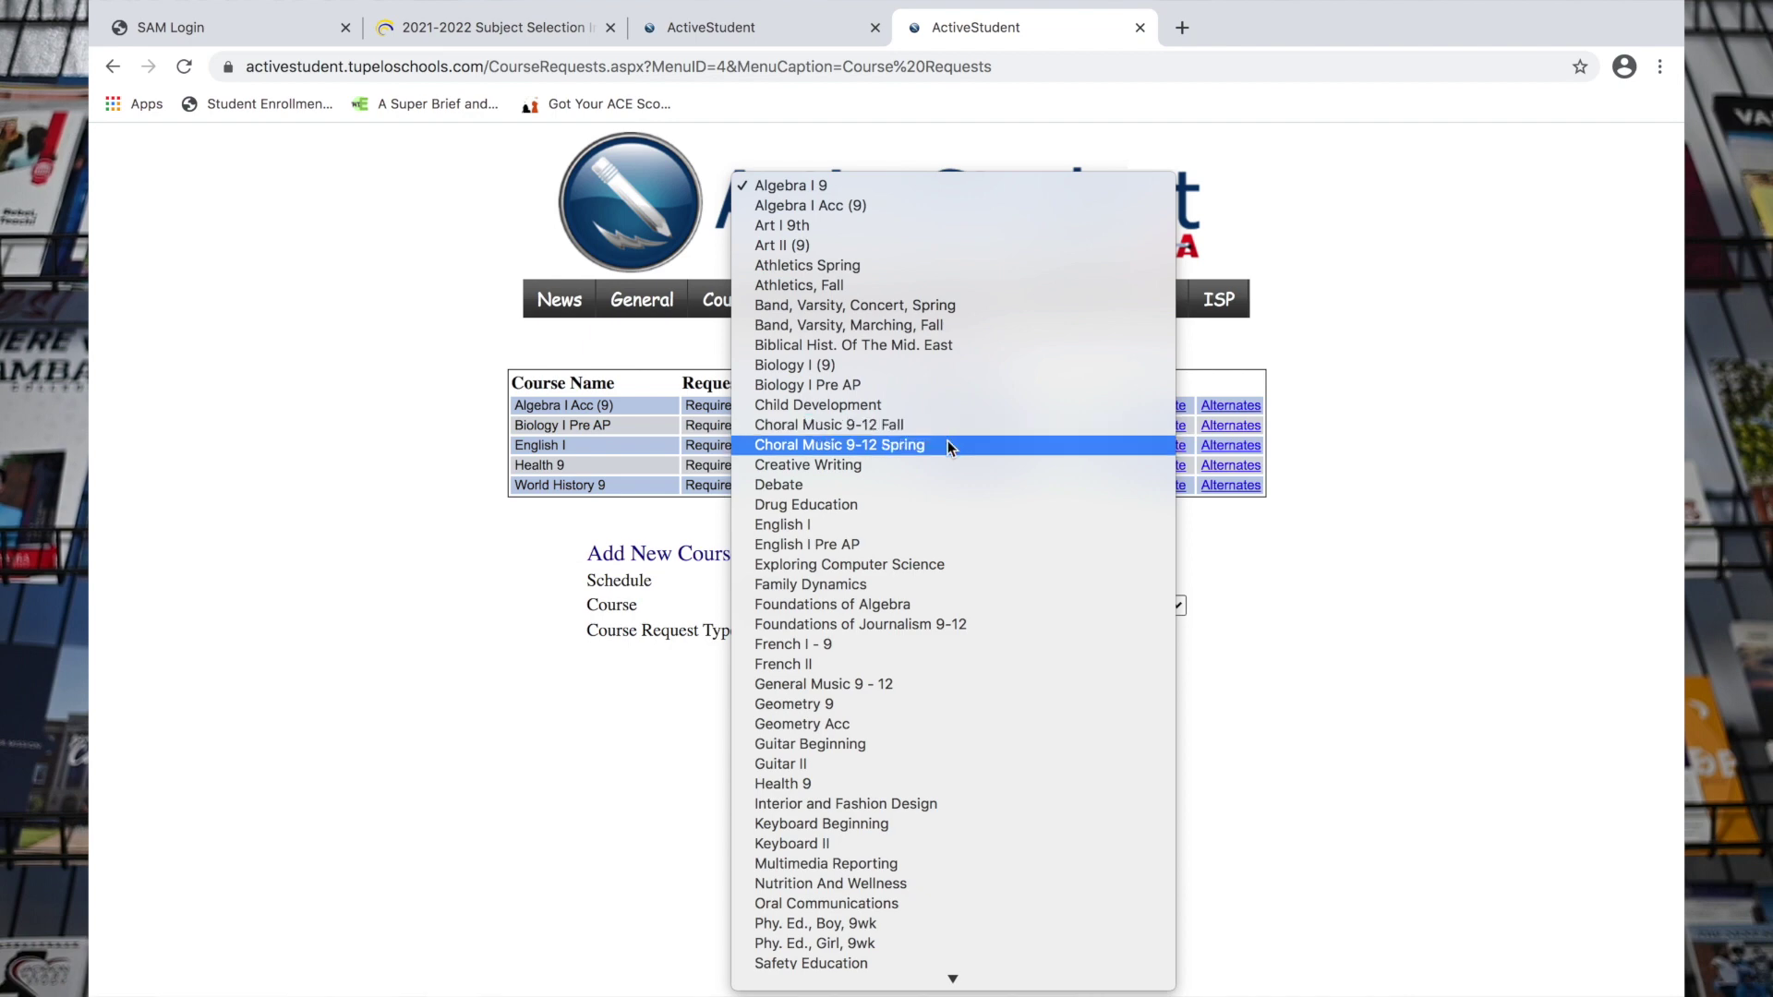
{"action": "left_click", "coordinate": [948, 434]}
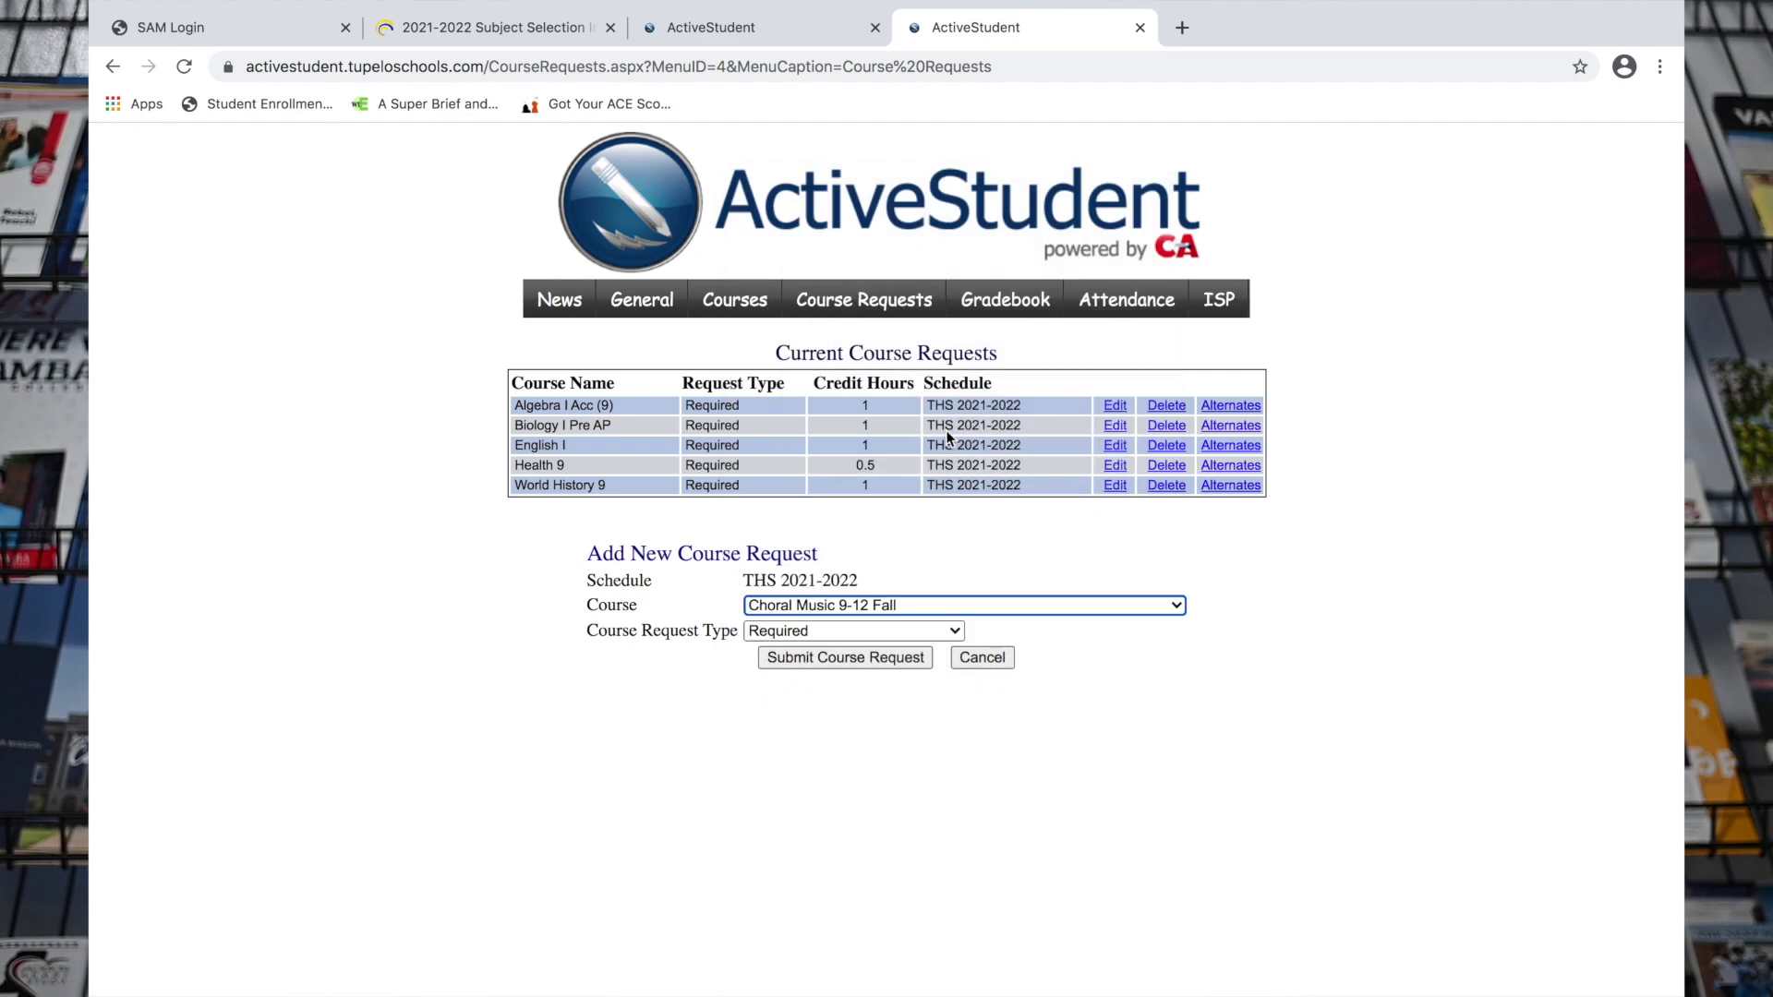
{"action": "left_click", "coordinate": [849, 660]}
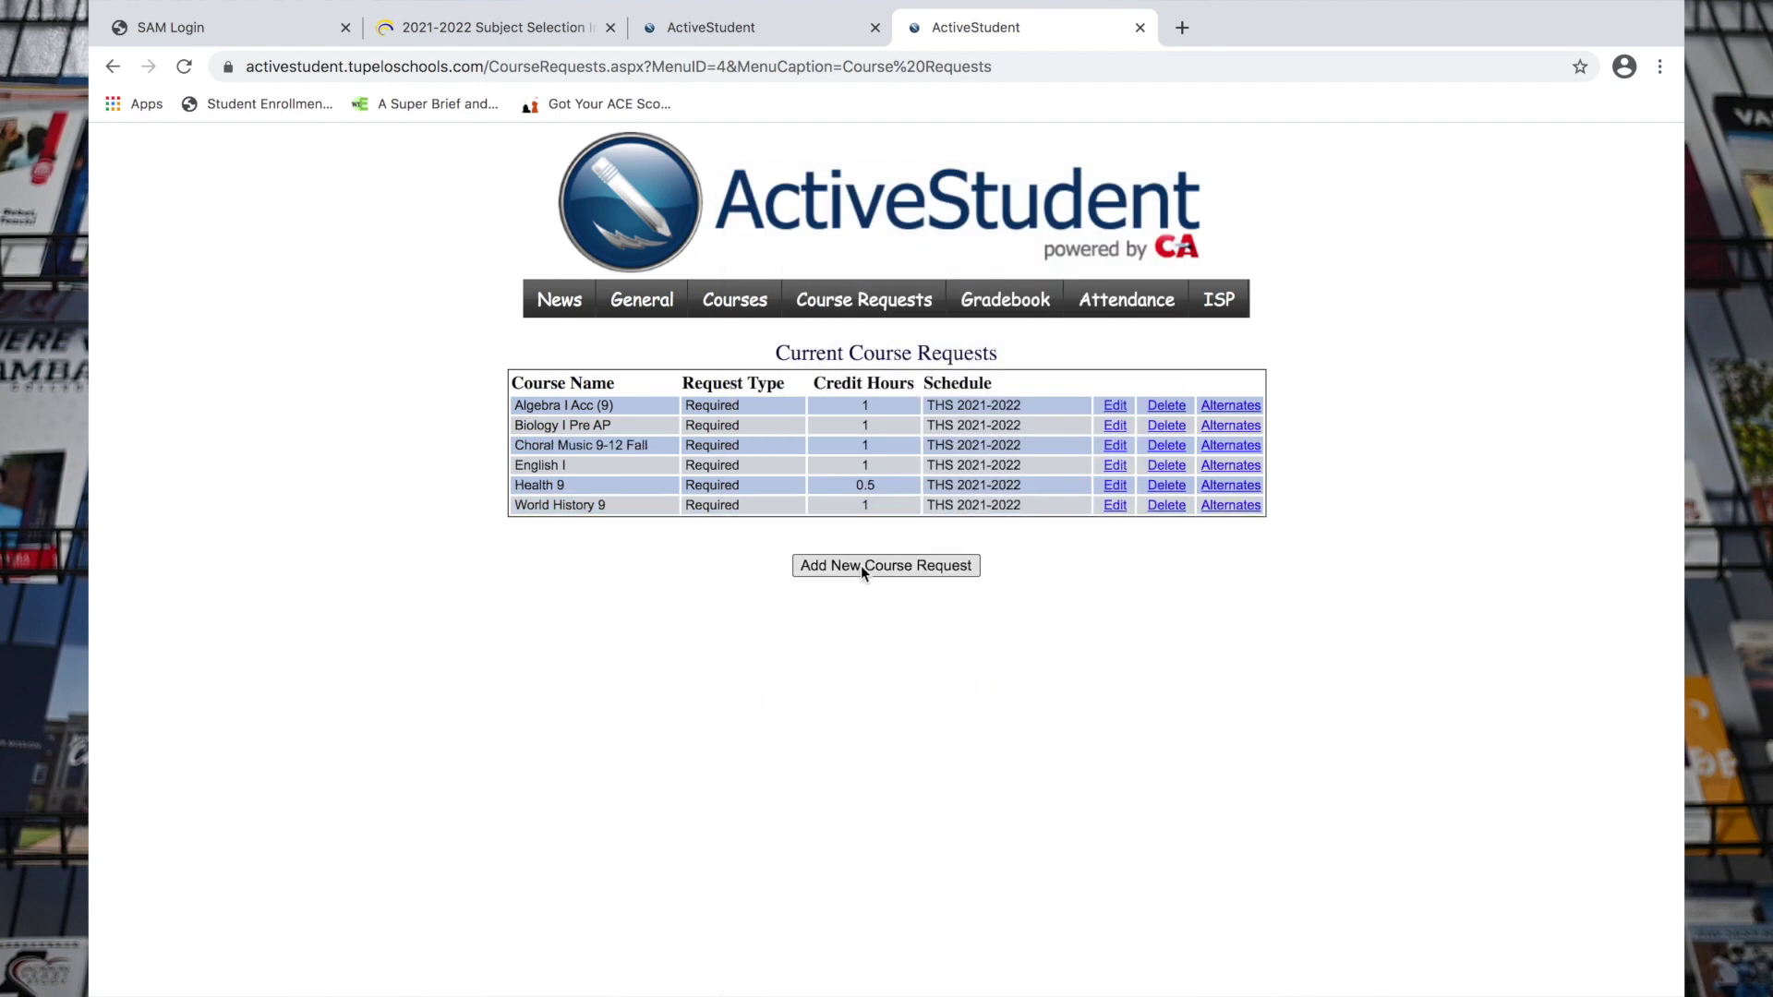
Step: Add Choral Music 9-12 Spring as a new course request and submit it
{"action": "left_click", "coordinate": [861, 566]}
{"action": "left_click", "coordinate": [851, 621]}
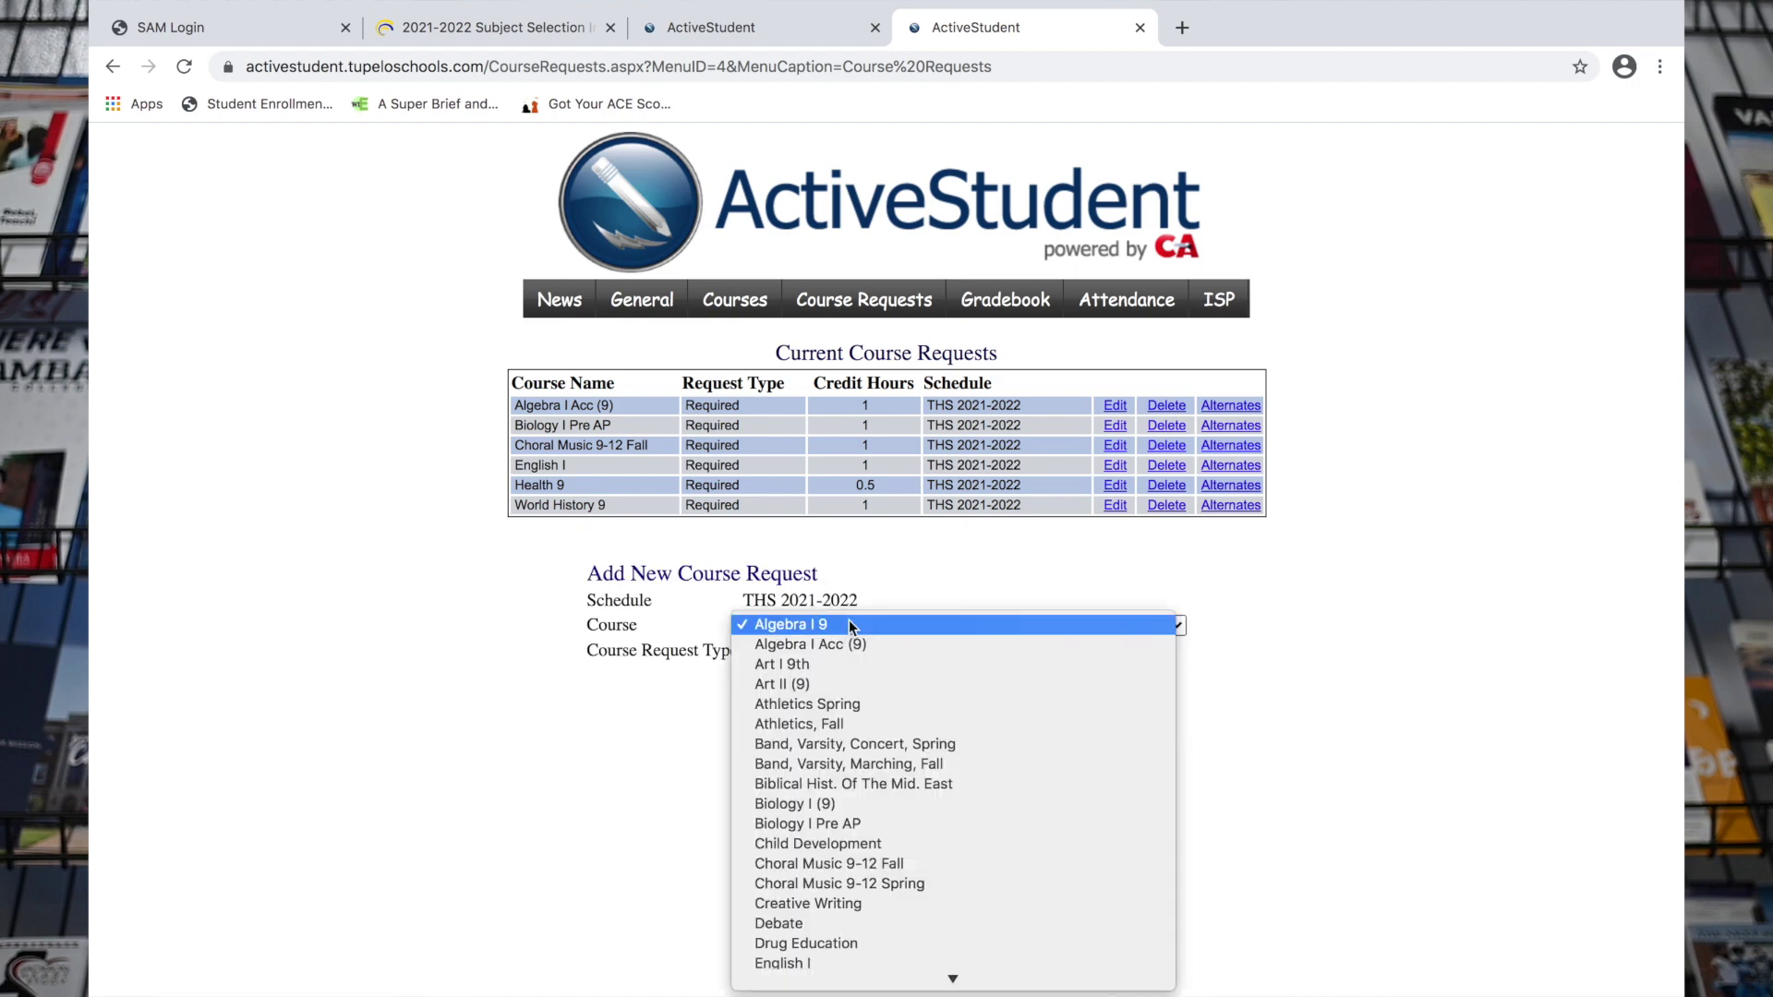
{"action": "scroll", "coordinate": [860, 846], "scroll_direction": "down", "scroll_amount": 5}
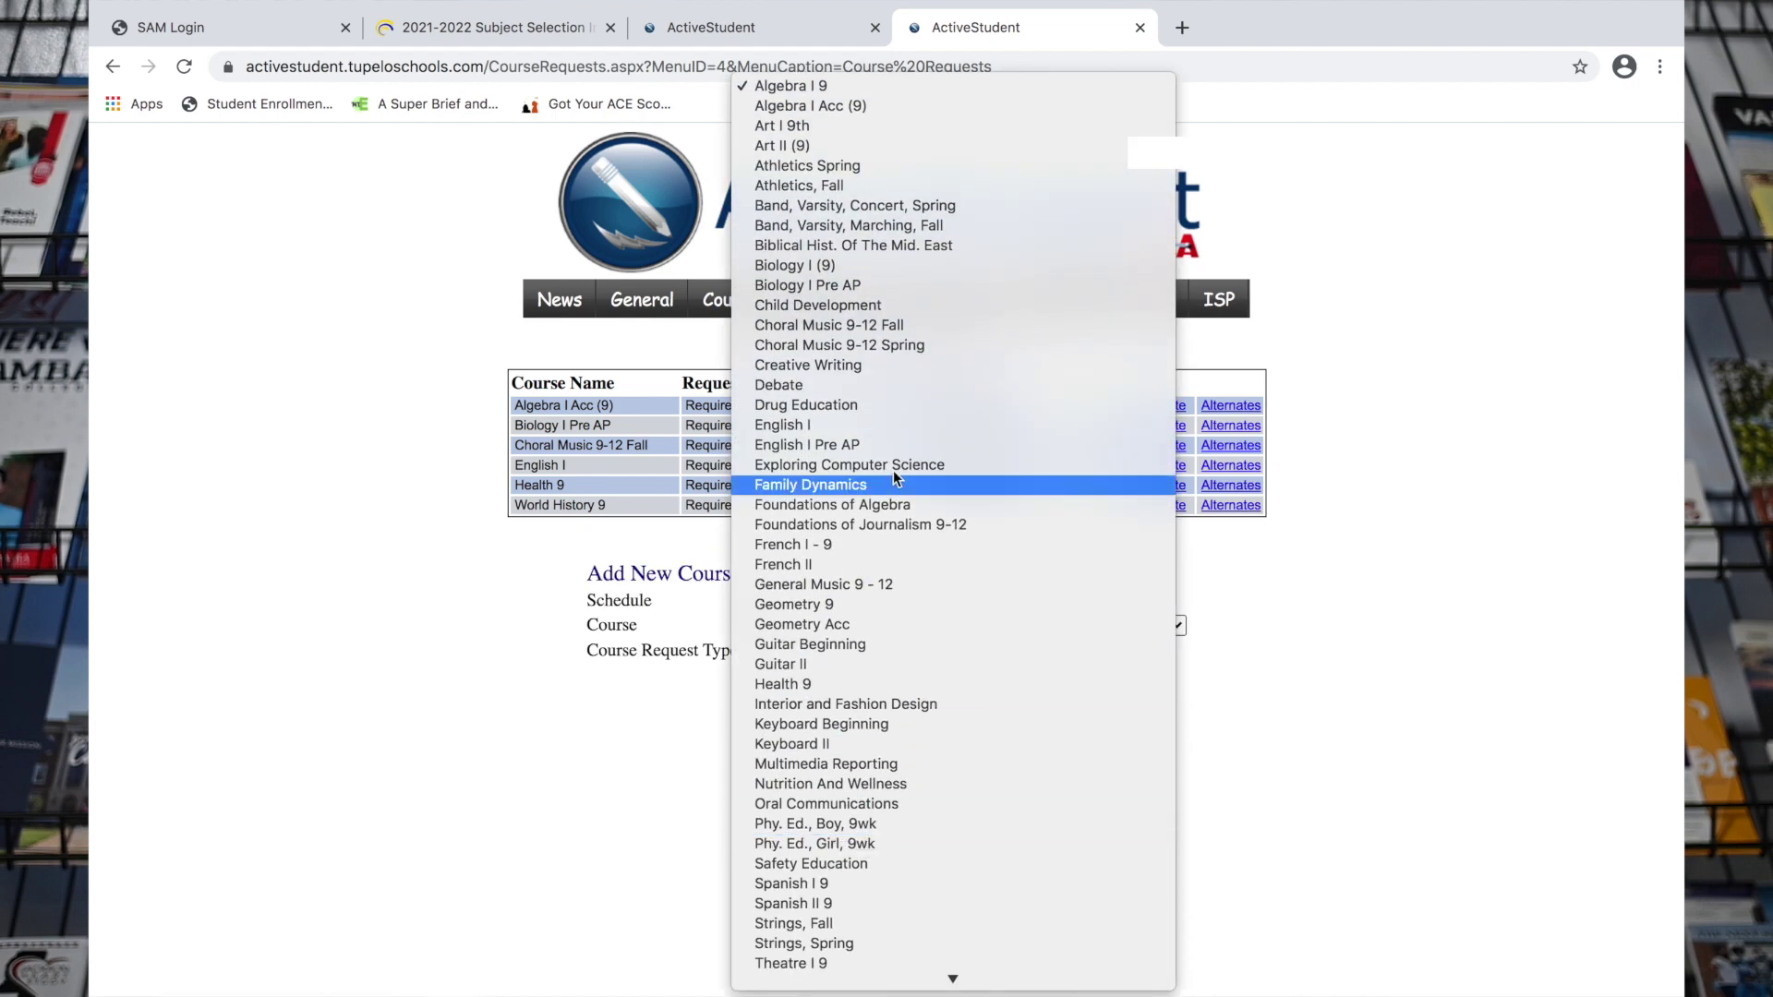
{"action": "left_click", "coordinate": [900, 349]}
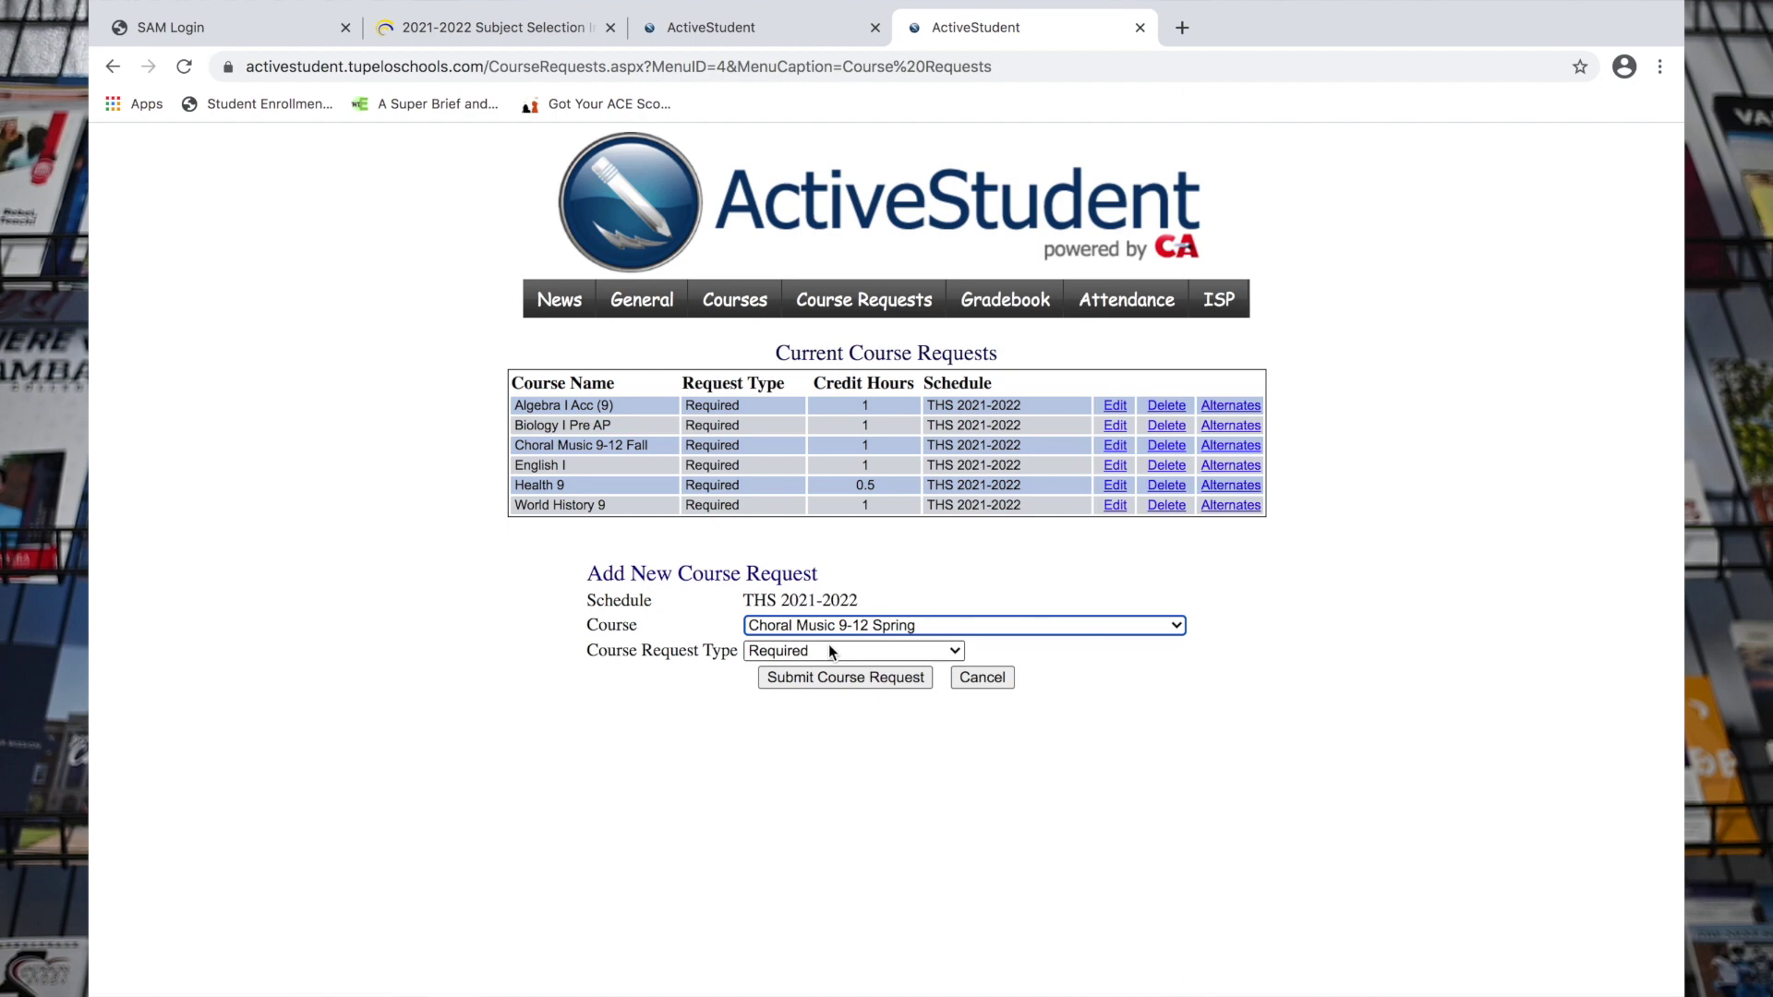
{"action": "left_click", "coordinate": [837, 677]}
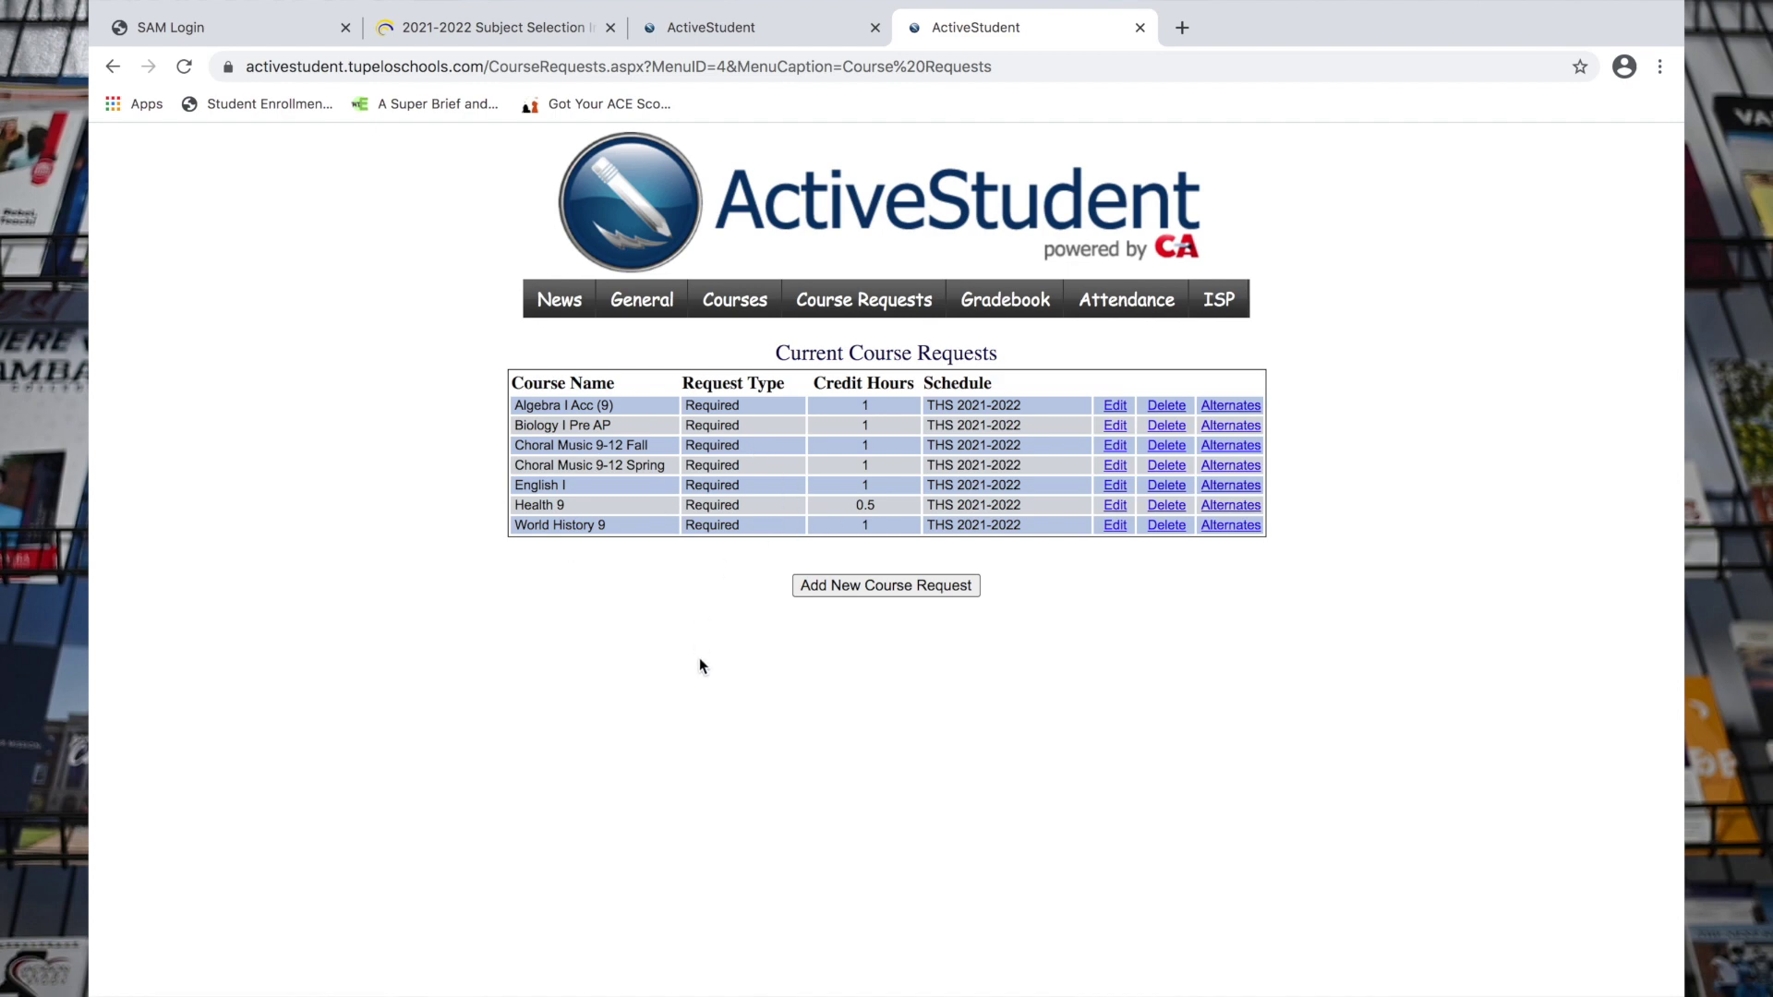
Step: Start a new THS 2021-2022 course request and browse the Course list twice without picking a course
{"action": "left_click", "coordinate": [896, 585]}
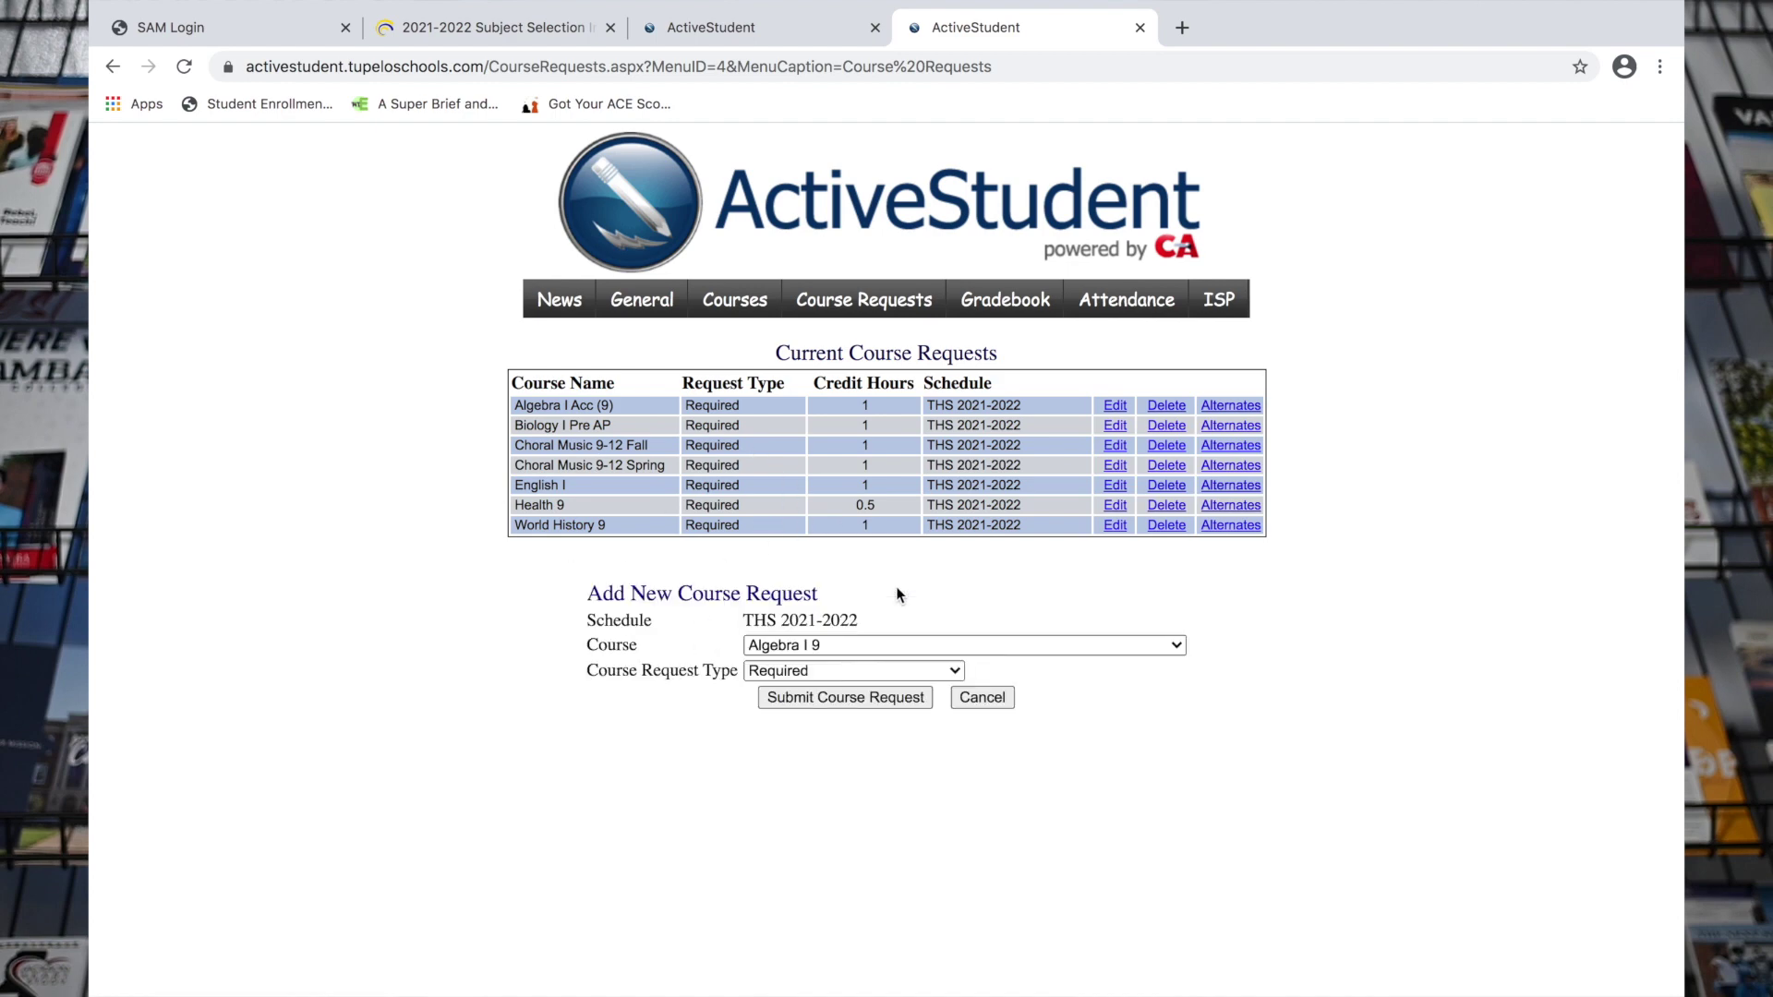
{"action": "left_click", "coordinate": [872, 645]}
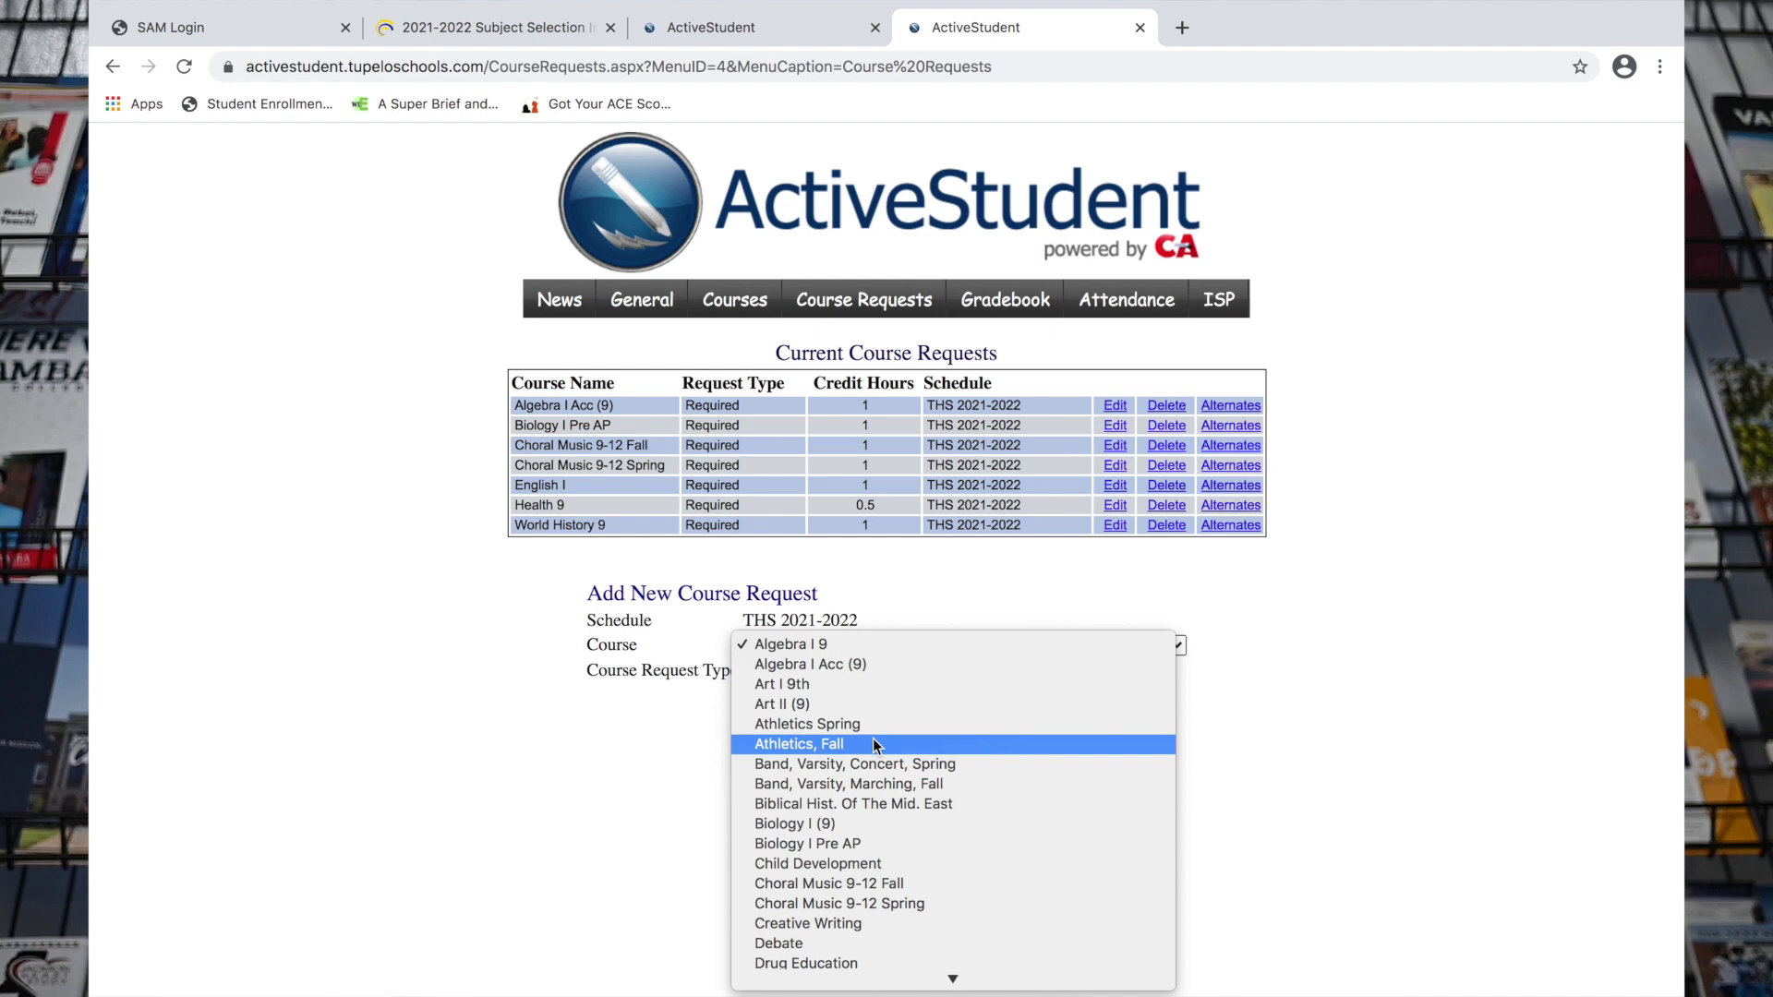
{"action": "left_click", "coordinate": [1289, 736]}
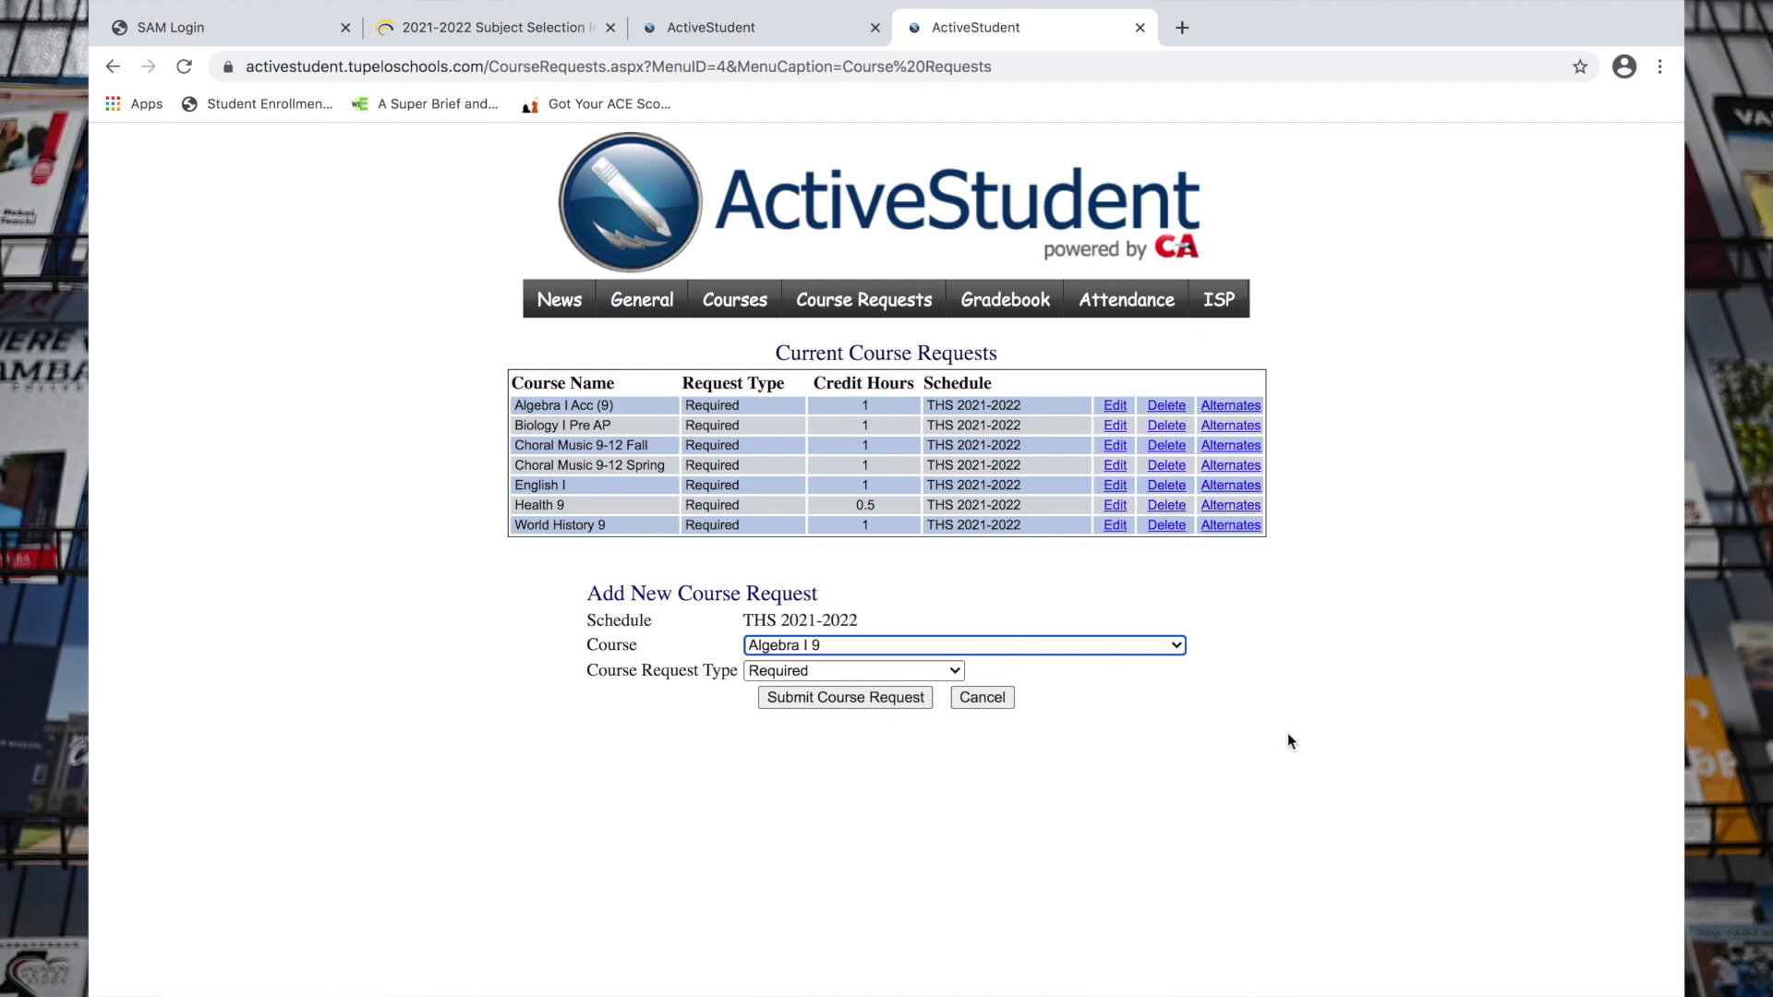
{"action": "left_click", "coordinate": [1094, 644]}
{"action": "scroll", "coordinate": [995, 850], "scroll_direction": "down", "scroll_amount": 5}
{"action": "scroll", "coordinate": [995, 849], "scroll_direction": "down", "scroll_amount": 5}
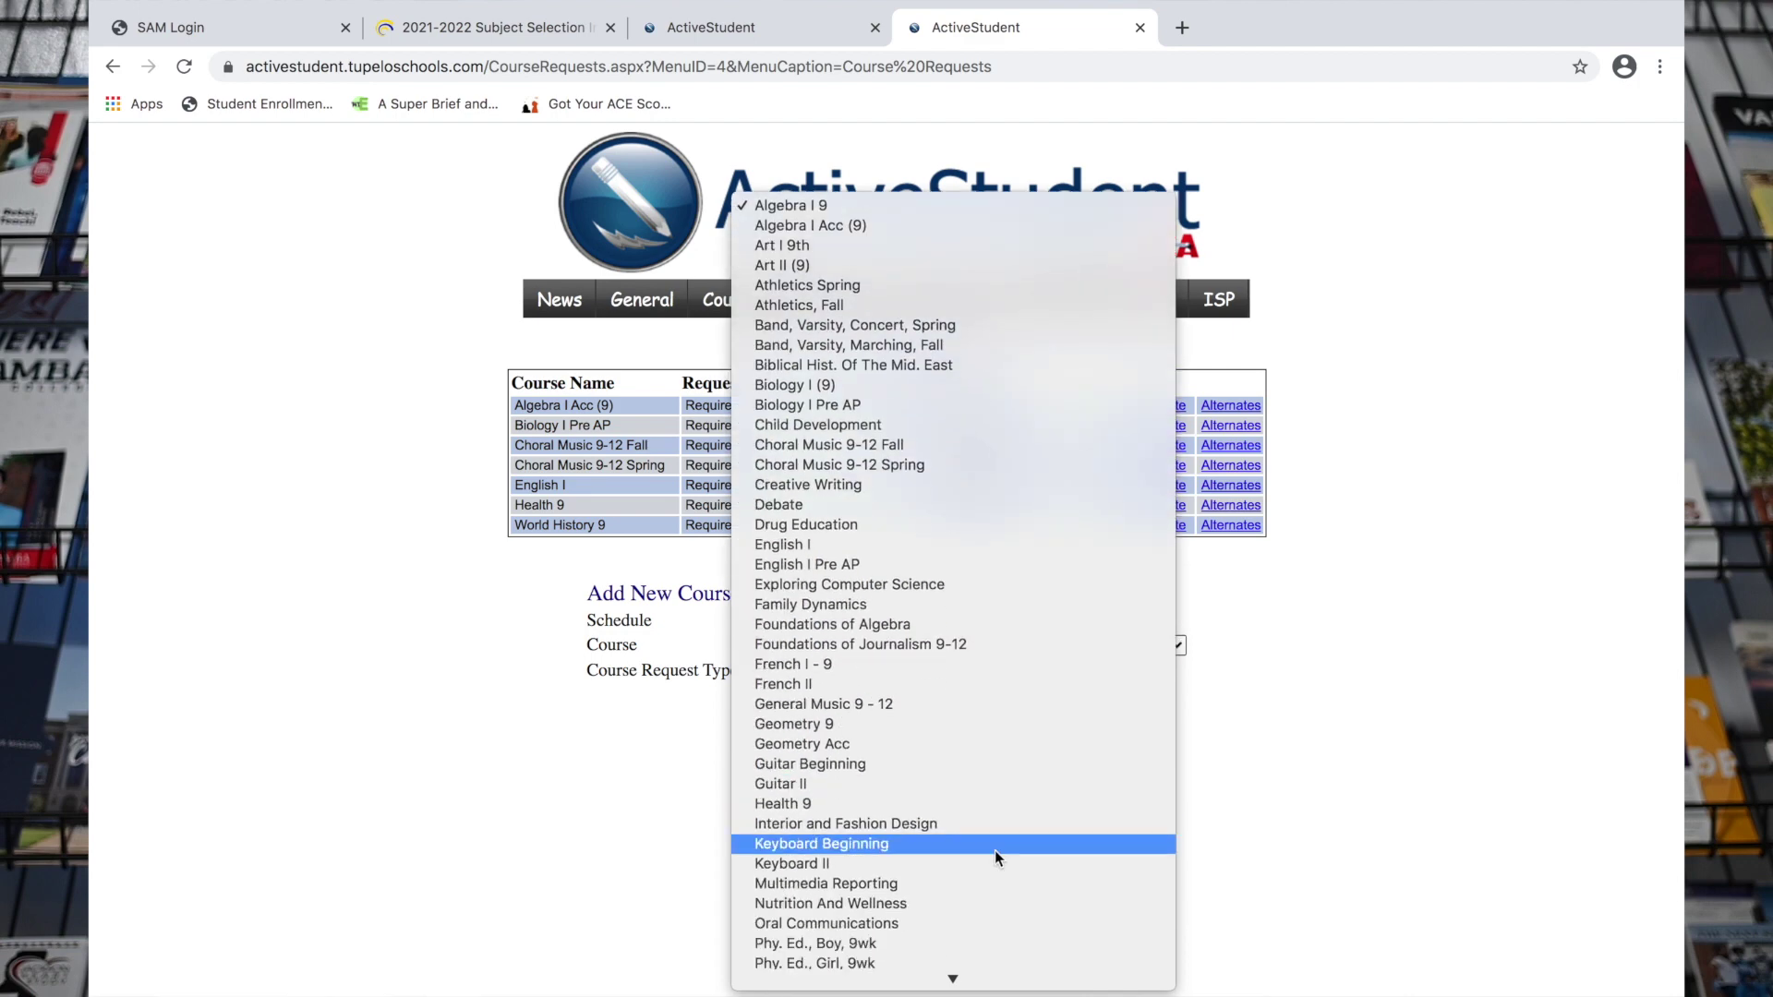
{"action": "left_click", "coordinate": [1287, 798]}
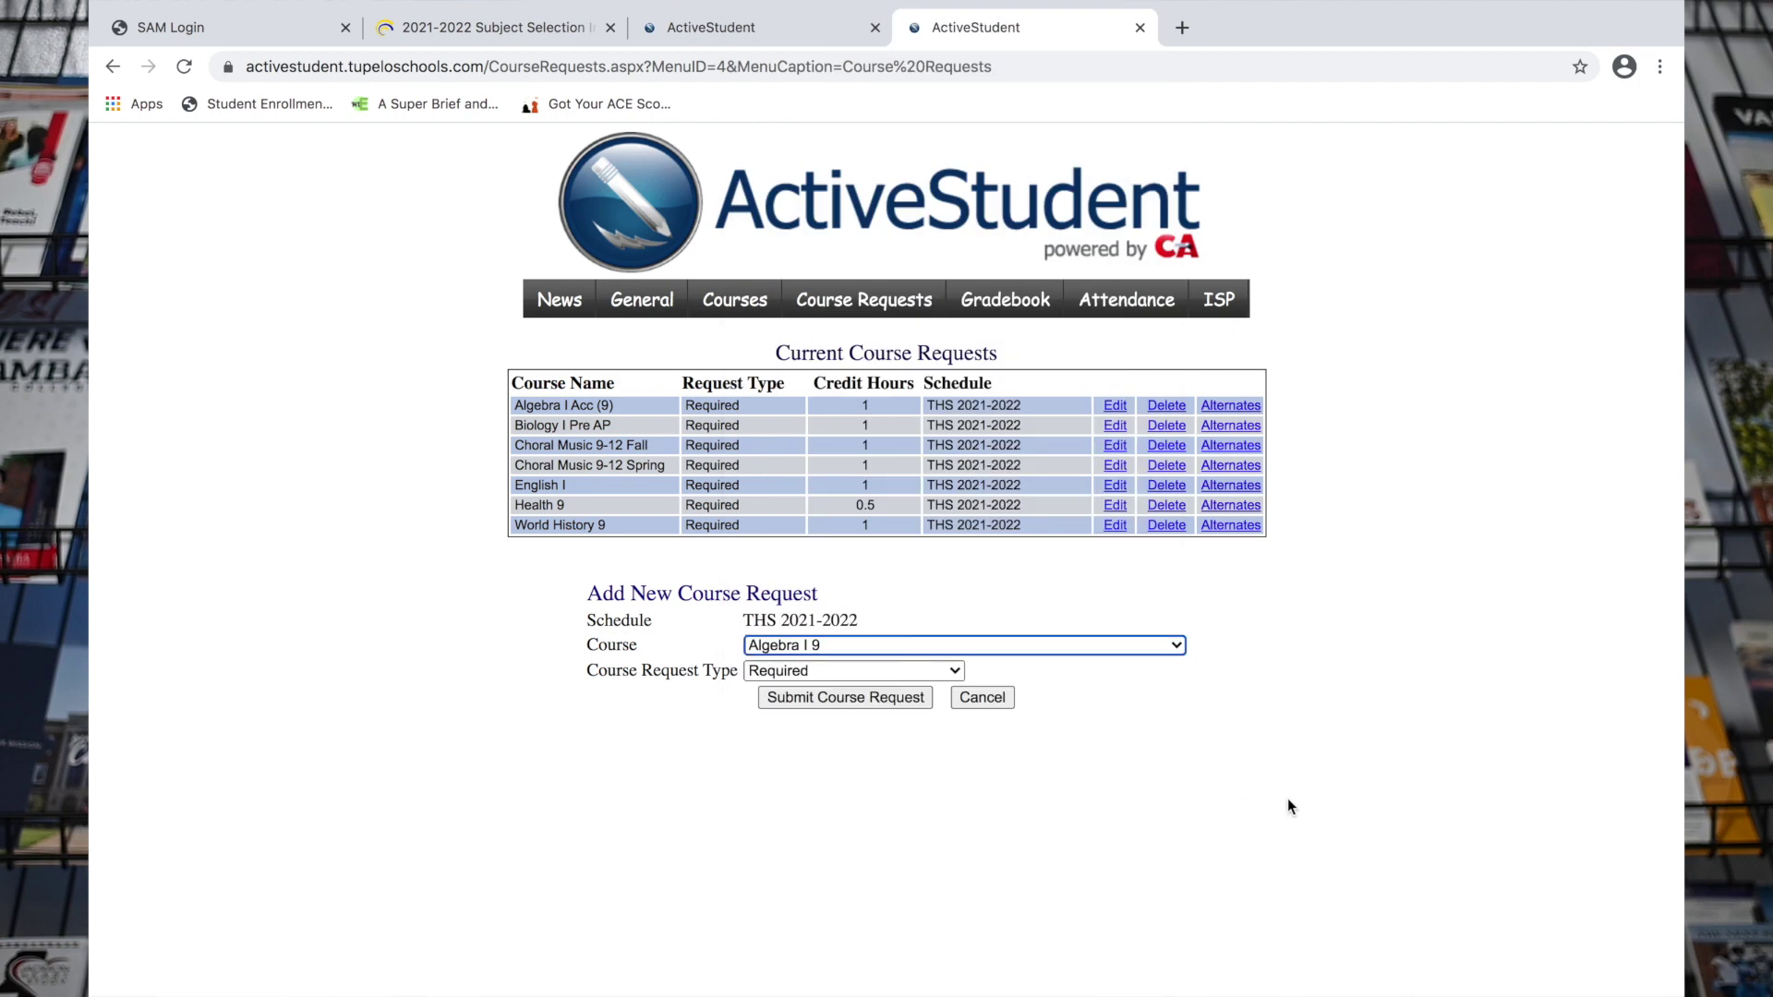